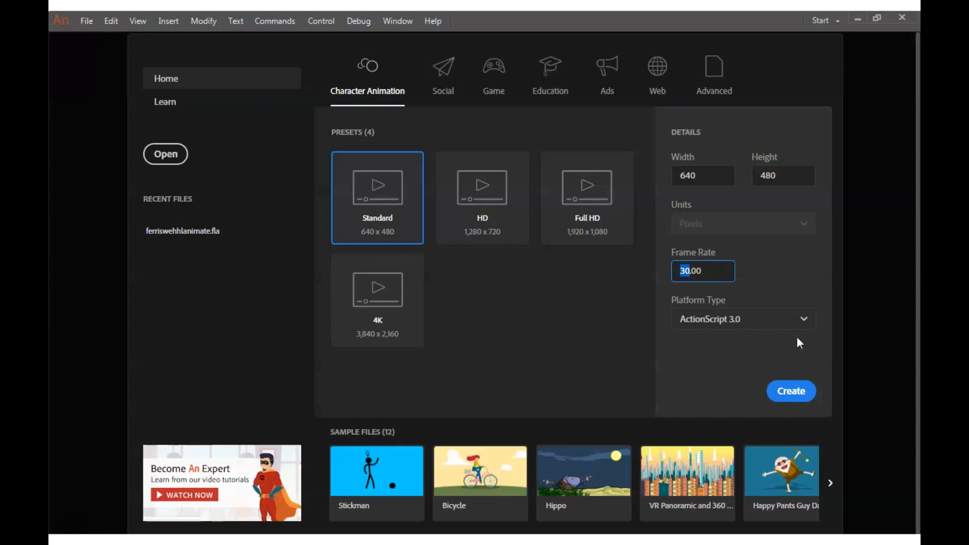
# - Create a 640 x 480 ActionScript 3.0 document with a frame rate of 10 fps and dismiss the new-features notice
pyautogui.write('10')
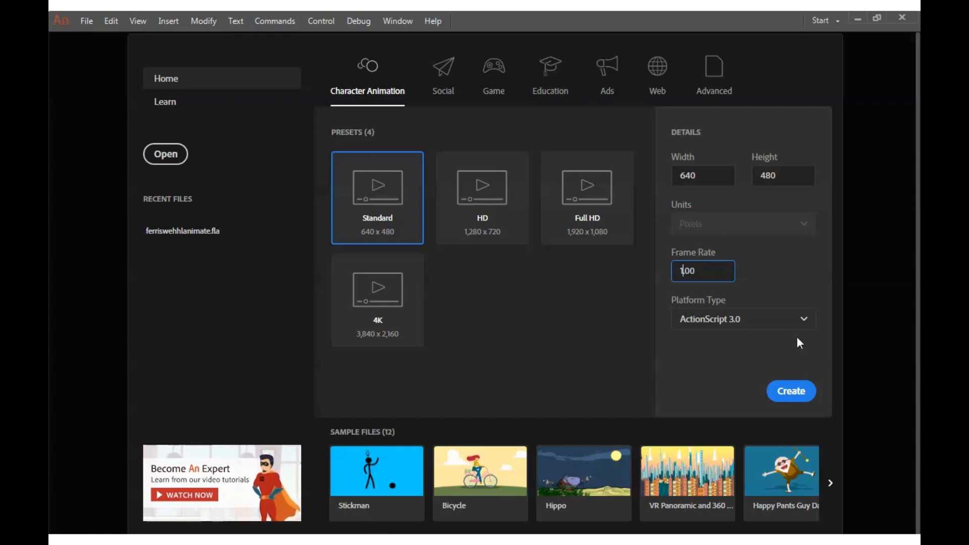
pyautogui.click(797, 393)
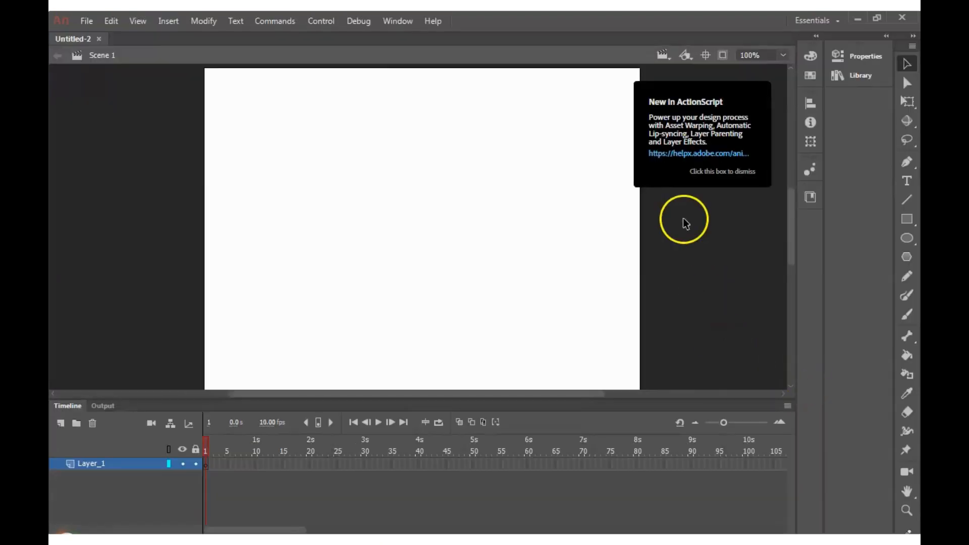
pyautogui.click(759, 228)
pyautogui.click(714, 177)
pyautogui.click(714, 197)
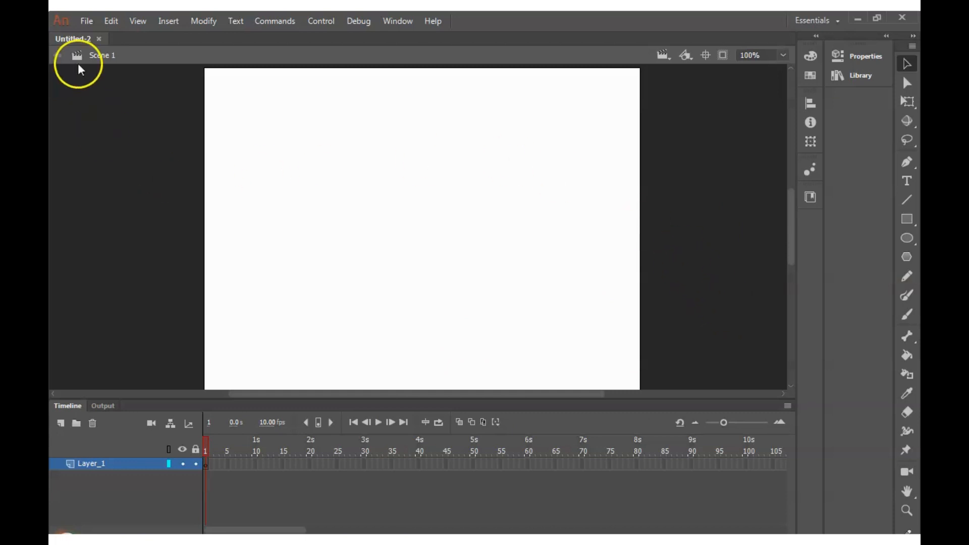
# - Import all the beam, gondola and mainframe PNG images from the 1x folder into the library, leaving out ferrisWheel.png, and check the library items
pyautogui.click(96, 24)
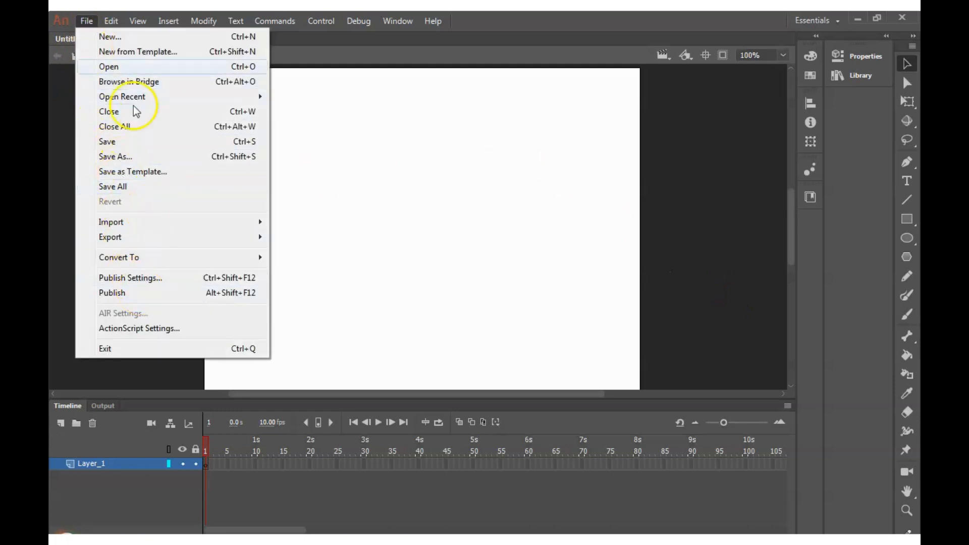
pyautogui.moveTo(110, 22)
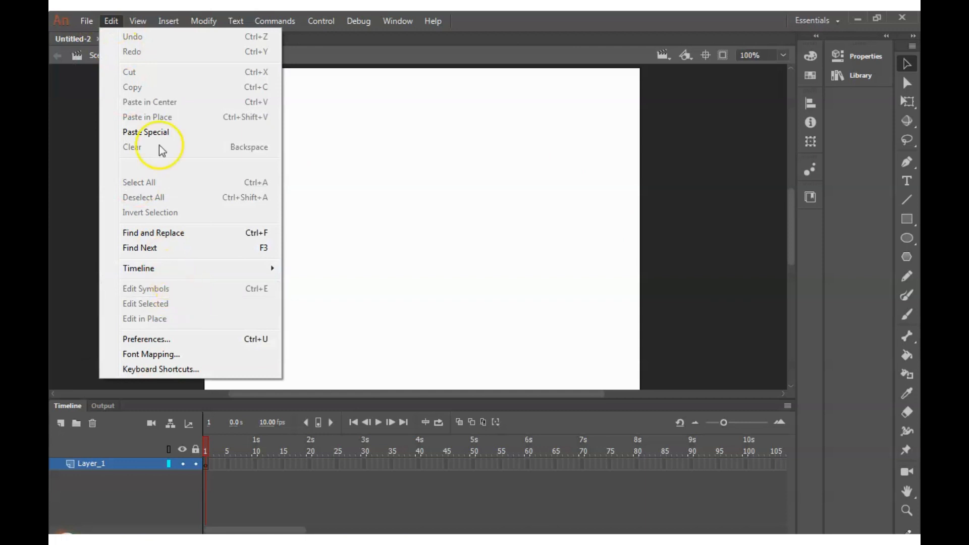
pyautogui.moveTo(156, 223)
pyautogui.click(321, 237)
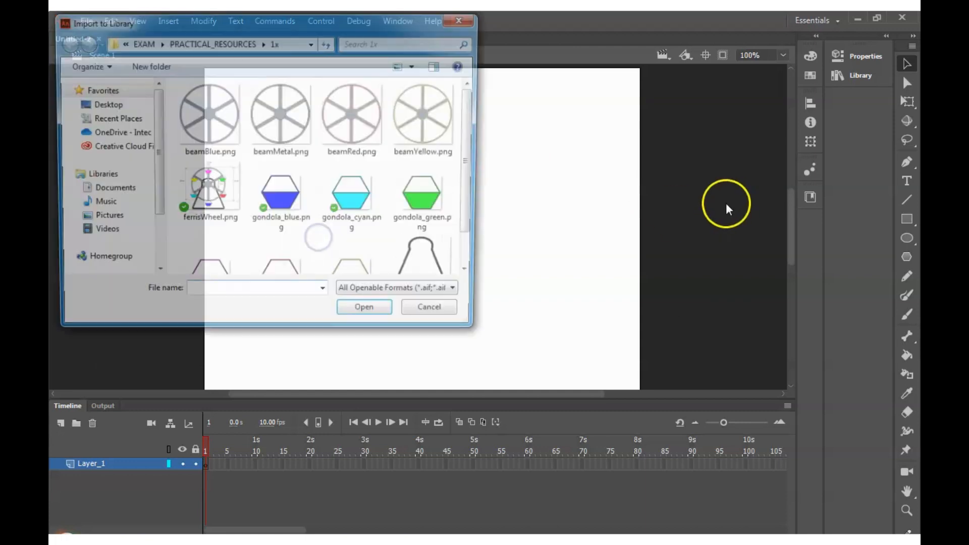
pyautogui.moveTo(363, 18); pyautogui.dragTo(662, 49)
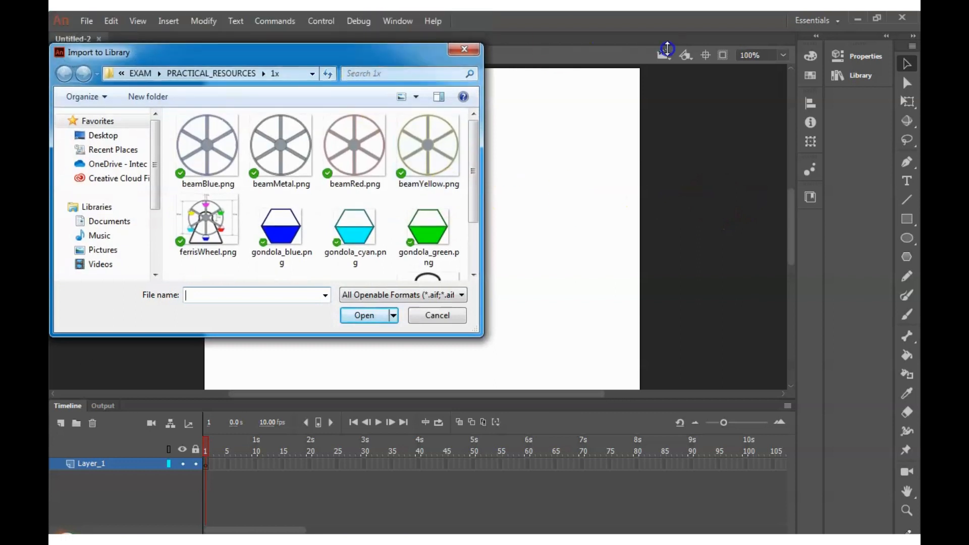
pyautogui.moveTo(482, 335); pyautogui.dragTo(762, 479)
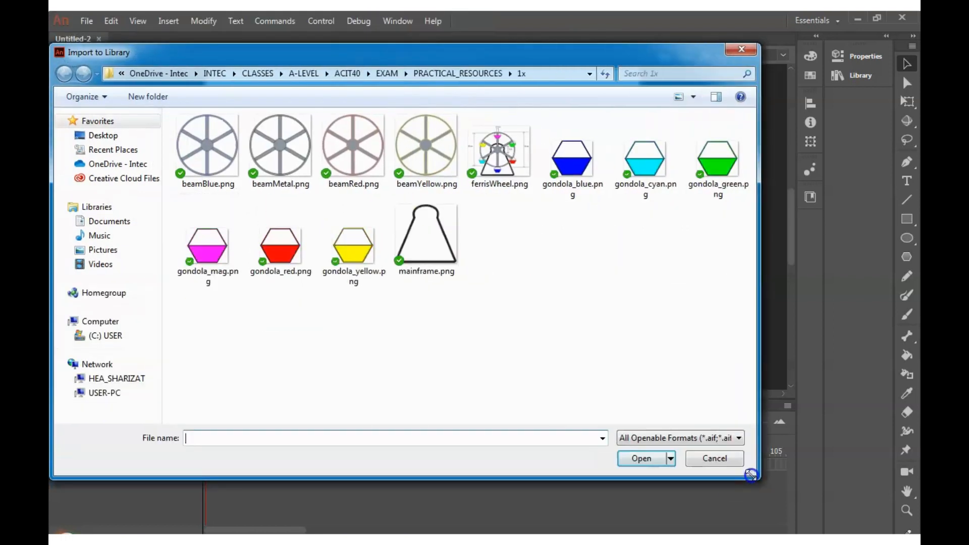
pyautogui.moveTo(185, 315); pyautogui.dragTo(733, 155)
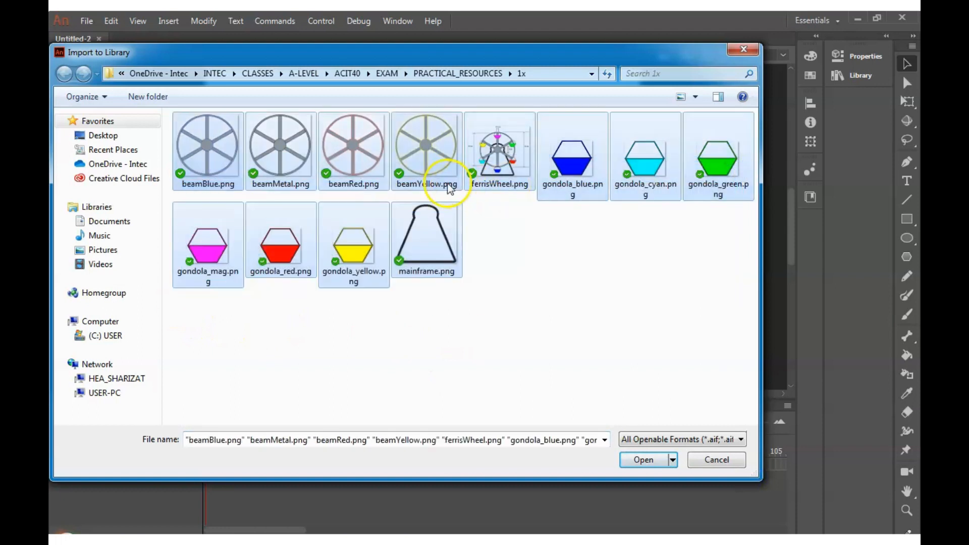
pyautogui.keyDown('ctrl'); pyautogui.click(490, 167); pyautogui.keyUp('ctrl')
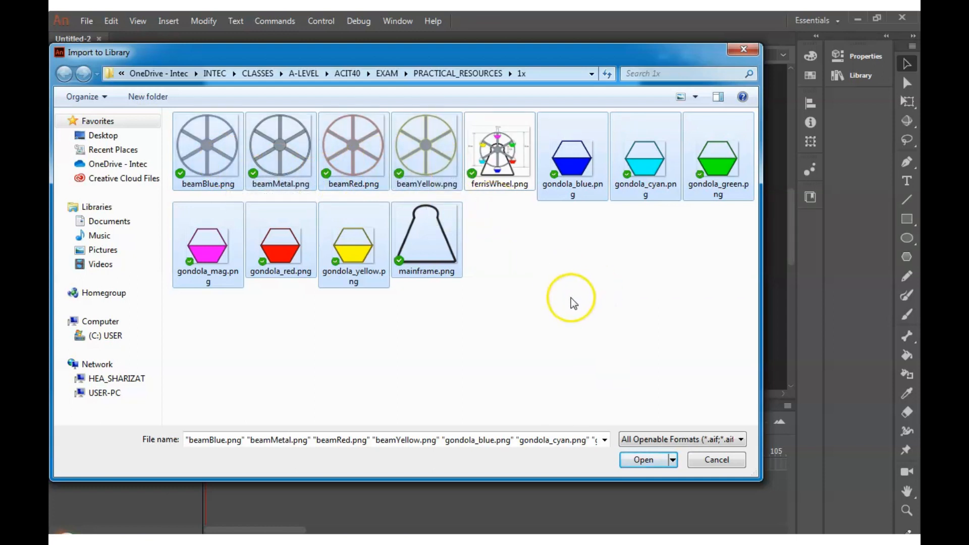
pyautogui.click(659, 461)
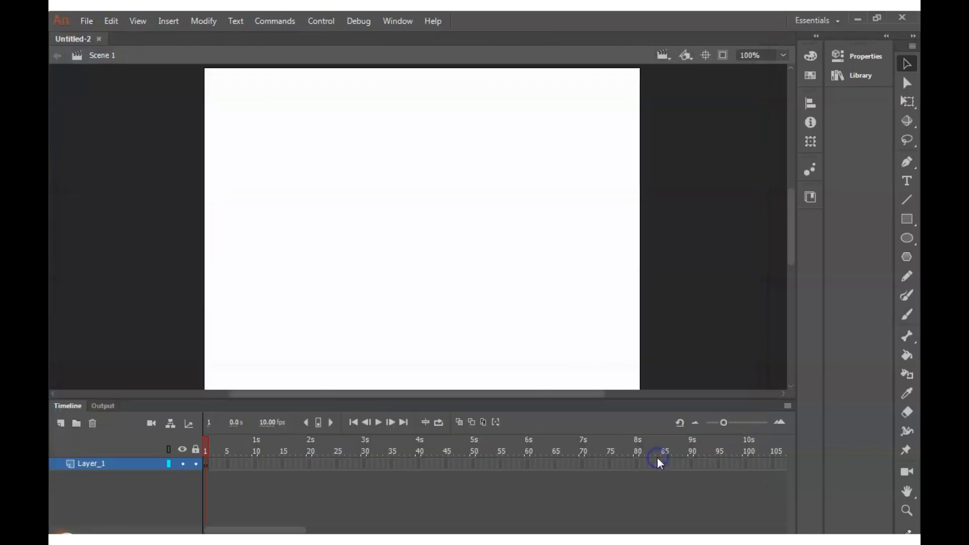
pyautogui.click(846, 77)
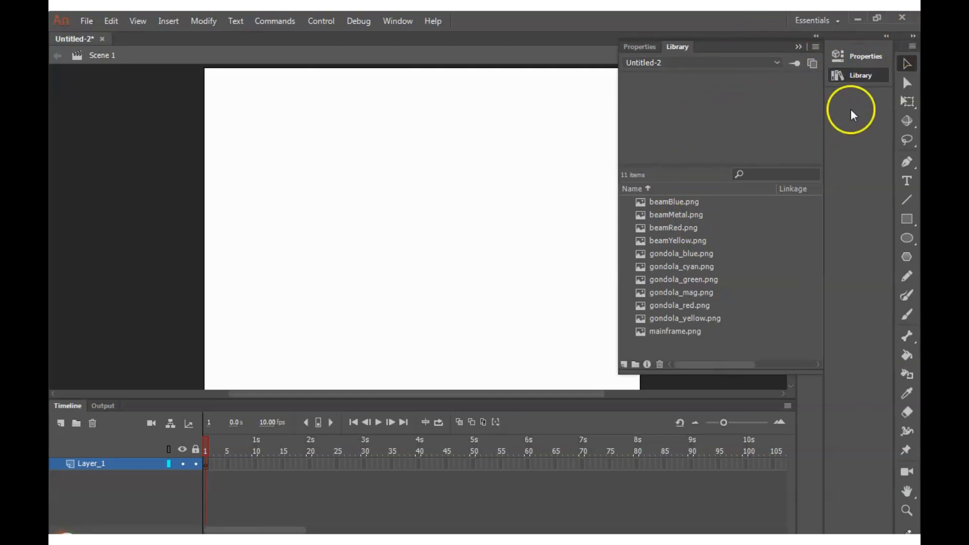
pyautogui.click(800, 48)
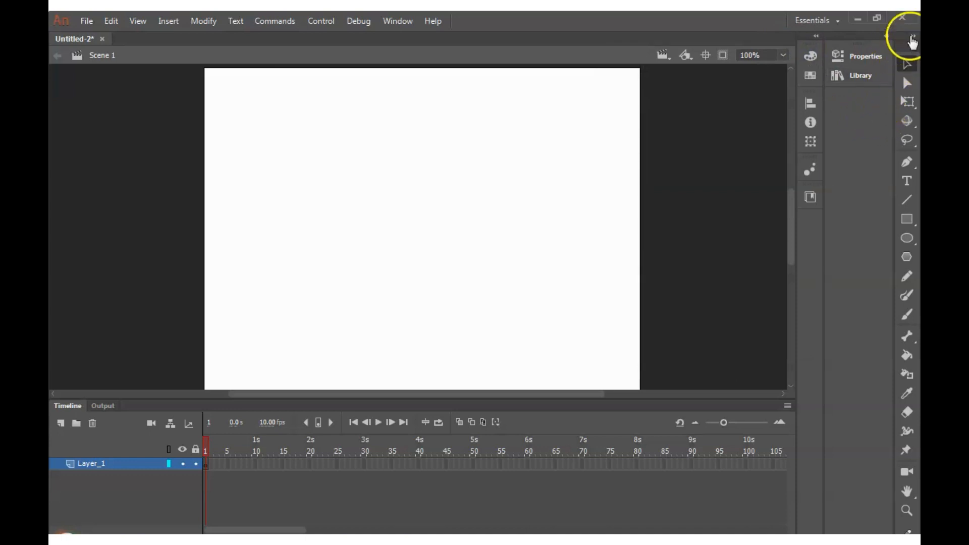
# - Dock the Tools panel to the left of the stage and narrow it to a single column
pyautogui.moveTo(906, 49); pyautogui.dragTo(49, 51)
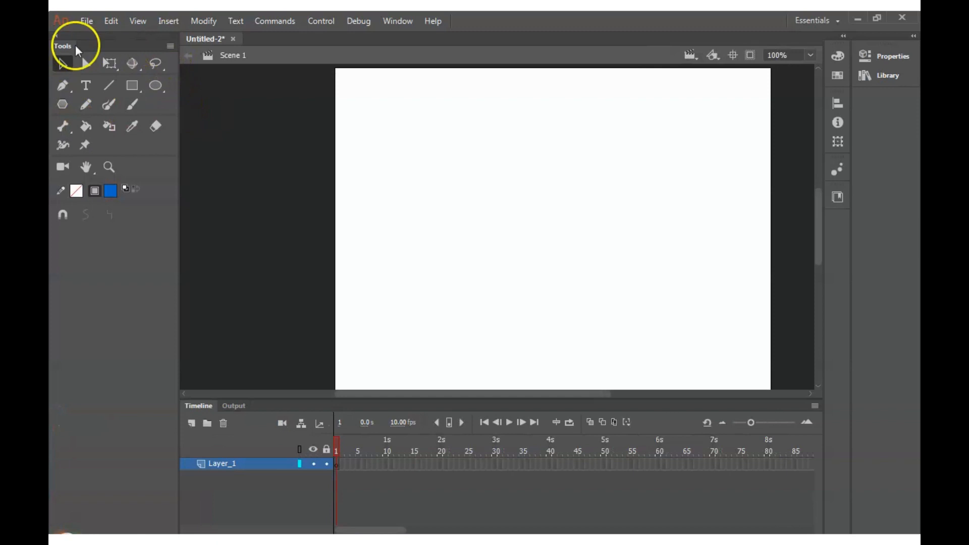
pyautogui.click(171, 46)
pyautogui.click(170, 46)
pyautogui.click(57, 38)
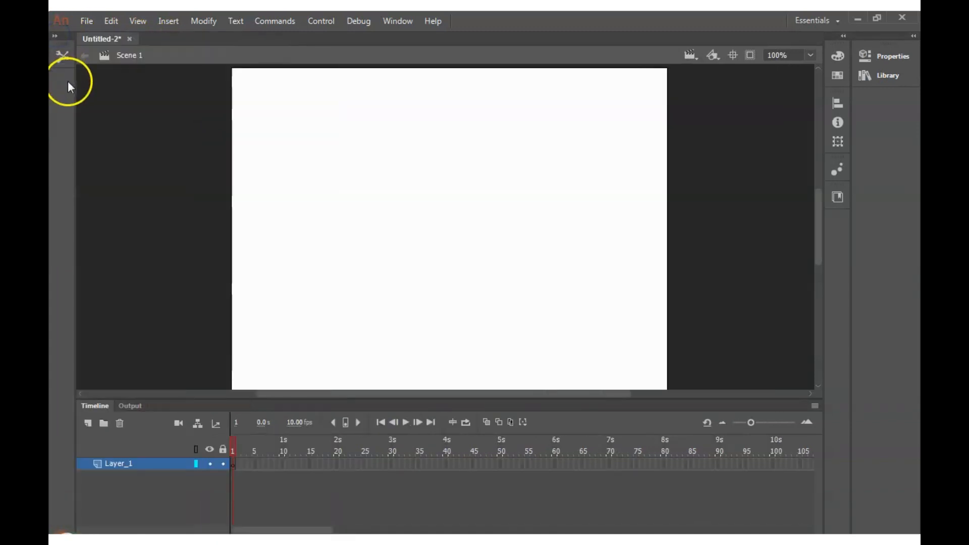
pyautogui.click(63, 56)
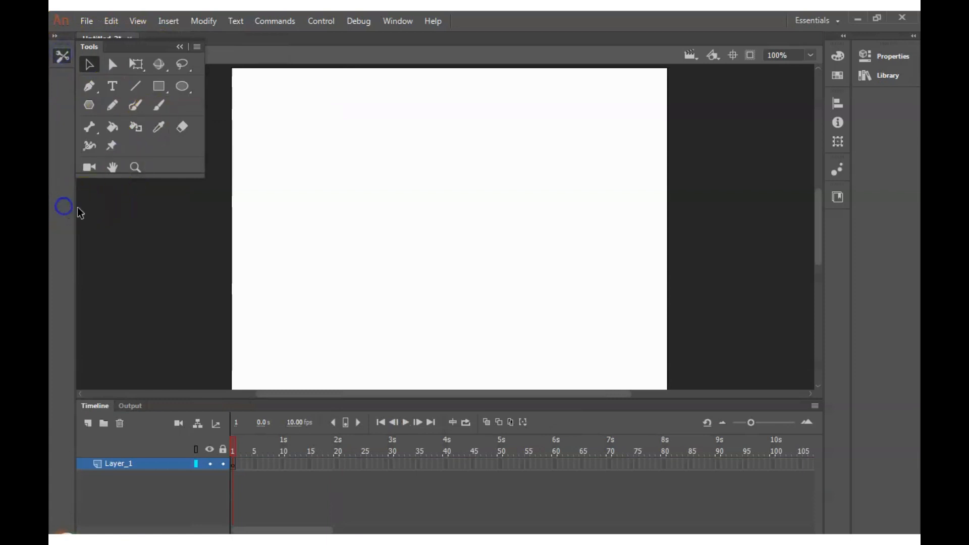
pyautogui.click(56, 36)
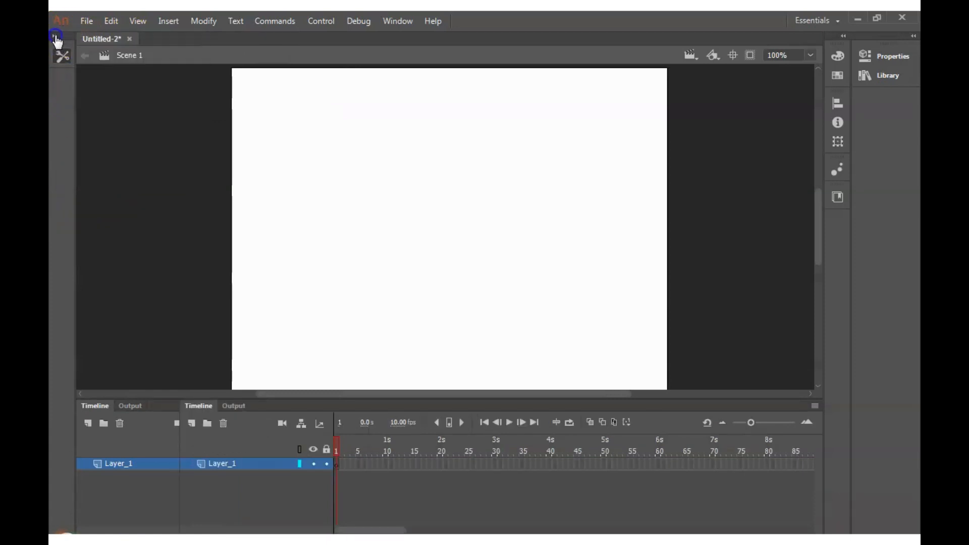
pyautogui.moveTo(178, 143); pyautogui.dragTo(69, 137)
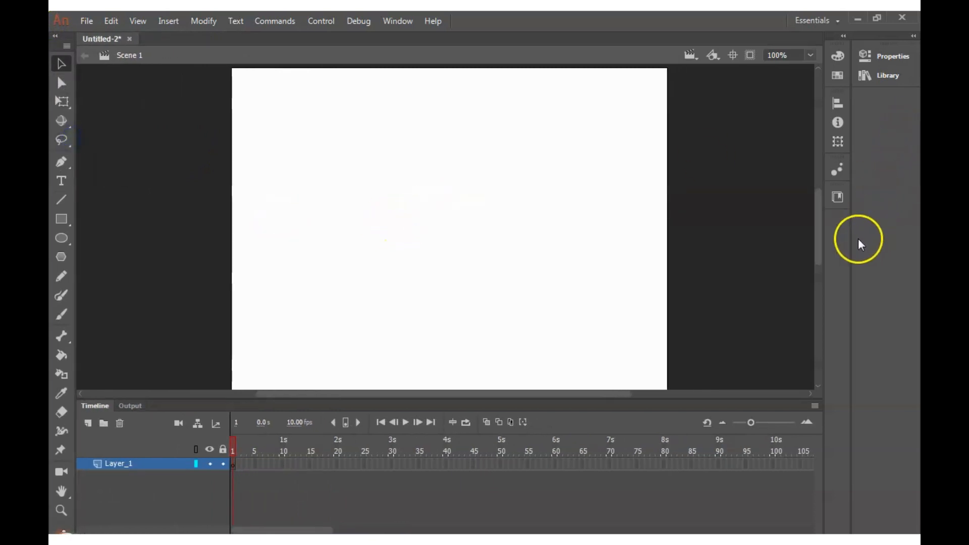
# - Dock the Color, Align, CC Libraries and Motion Presets panel groups in the same column as Properties and Library, and make the Timeline panel taller
pyautogui.moveTo(841, 62); pyautogui.dragTo(889, 101)
pyautogui.moveTo(836, 56); pyautogui.dragTo(882, 146)
pyautogui.moveTo(838, 84); pyautogui.dragTo(896, 222)
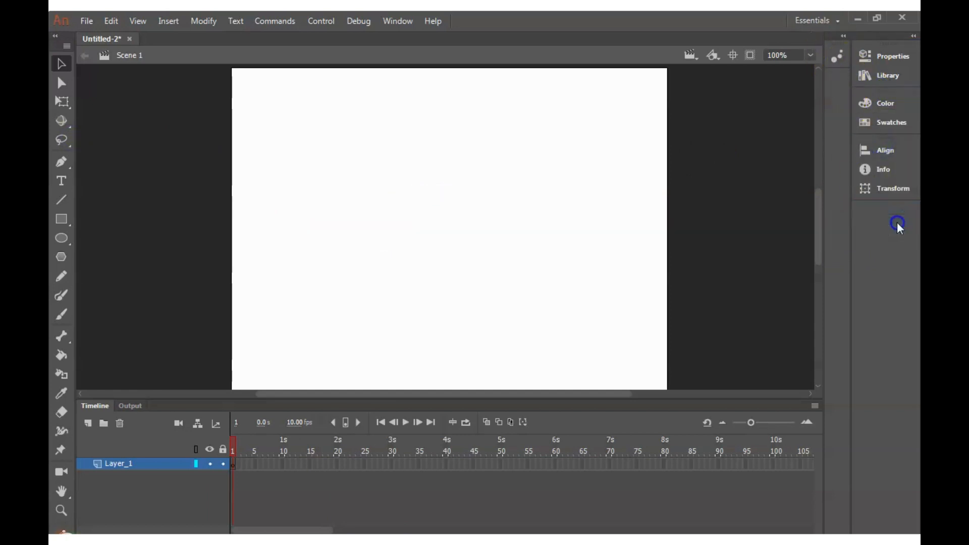
pyautogui.moveTo(844, 57); pyautogui.dragTo(886, 242)
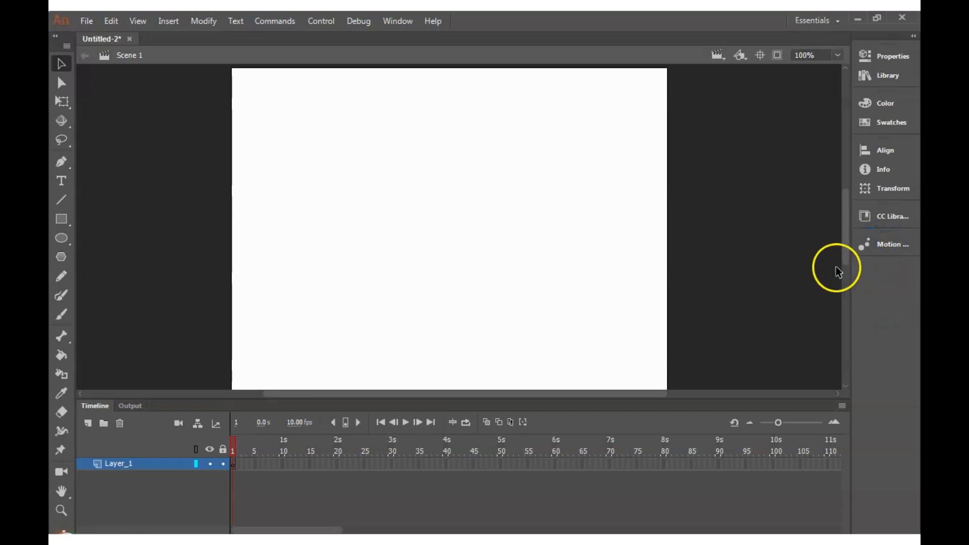
pyautogui.click(398, 21)
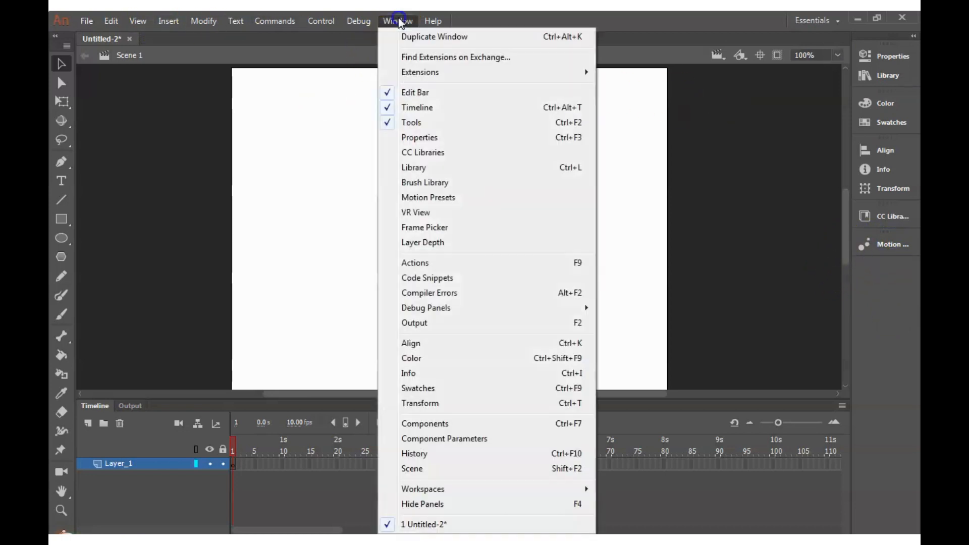
pyautogui.click(788, 173)
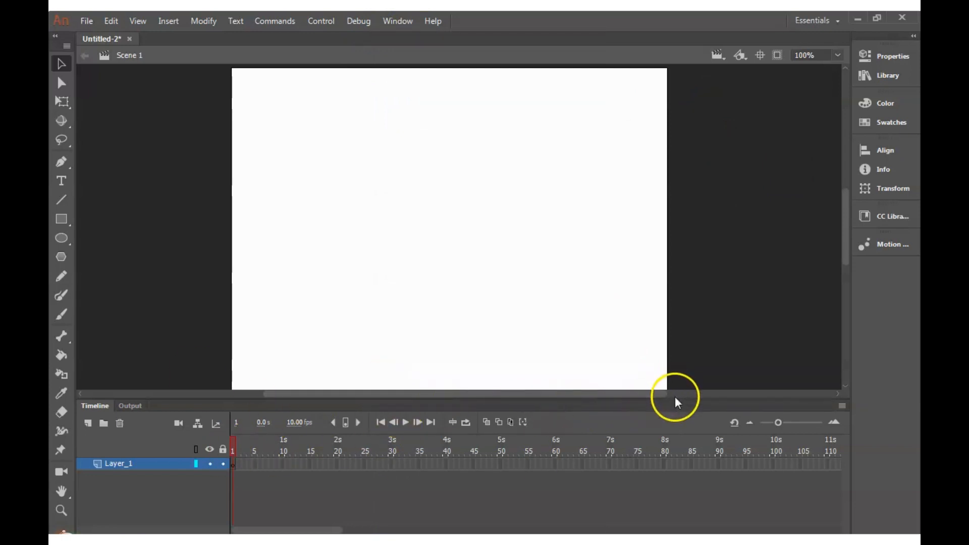
pyautogui.moveTo(673, 397); pyautogui.dragTo(671, 374)
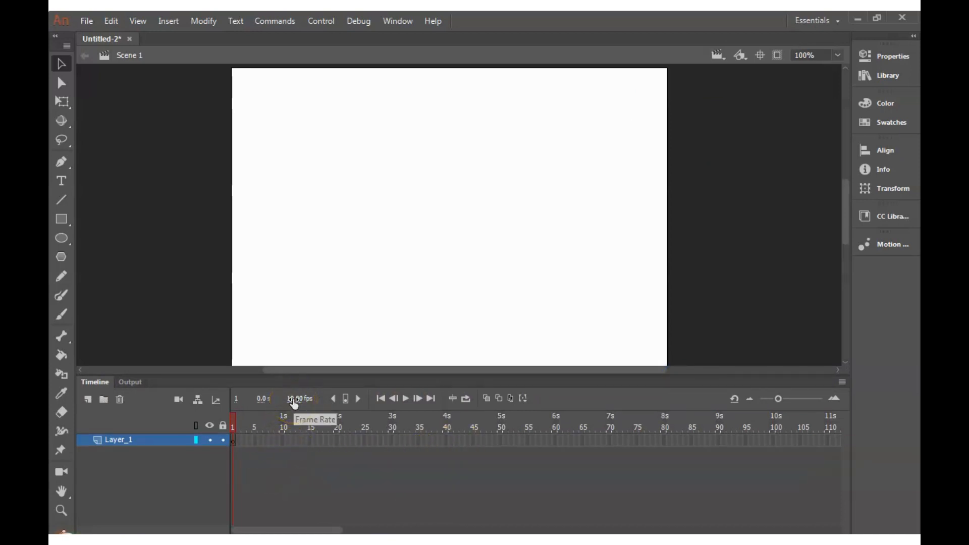
# - Examine how frames 10, 20, 30 and 60 of Layer_1 correspond to the seconds marked on the timeline
pyautogui.click(285, 444)
pyautogui.click(338, 440)
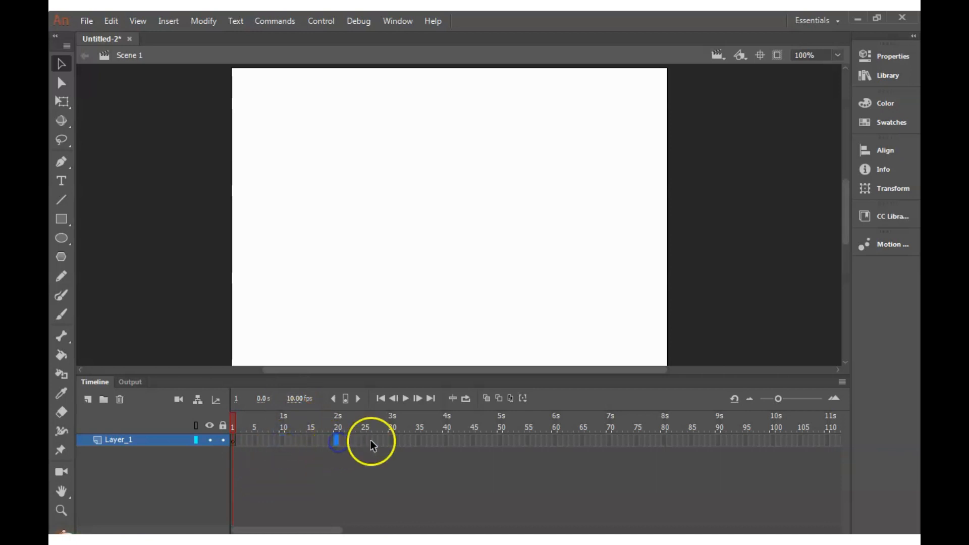
pyautogui.click(394, 441)
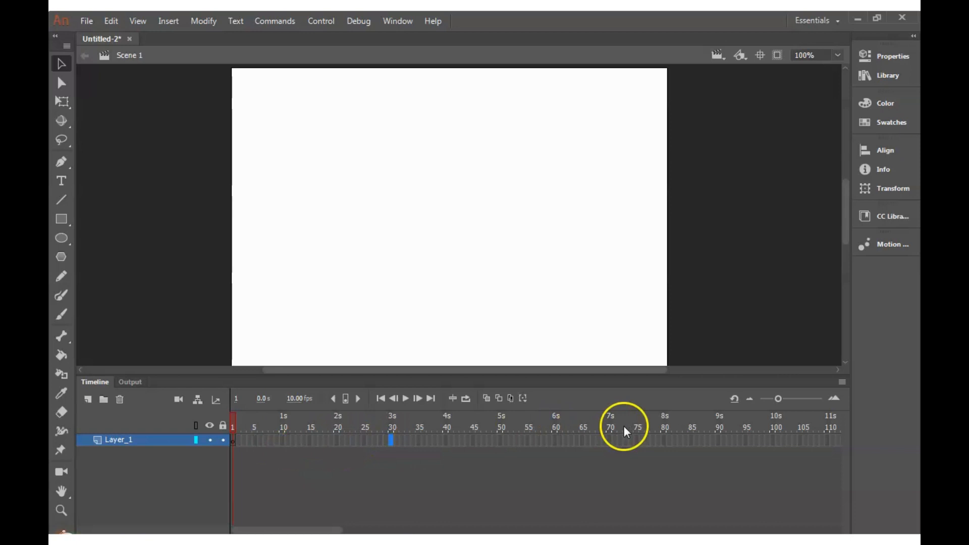
pyautogui.click(555, 443)
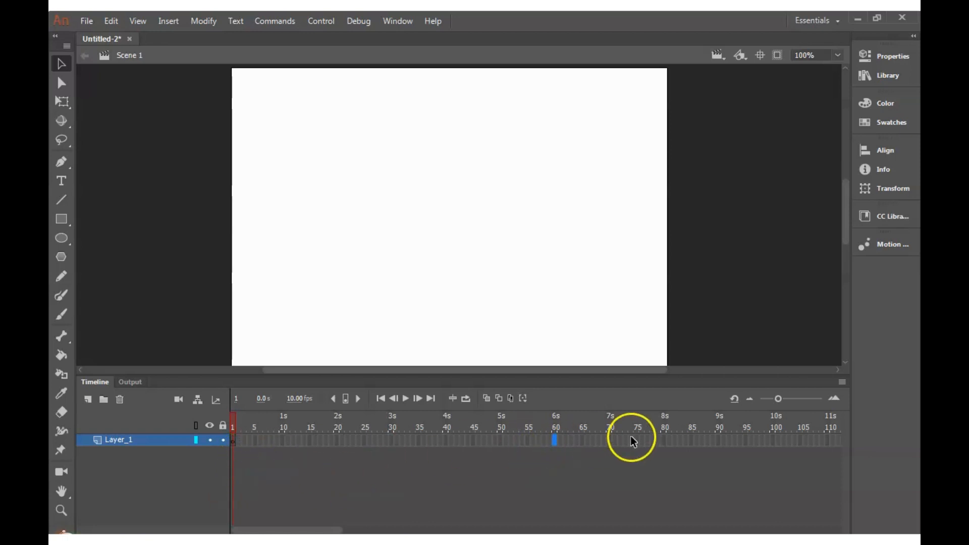
pyautogui.click(237, 442)
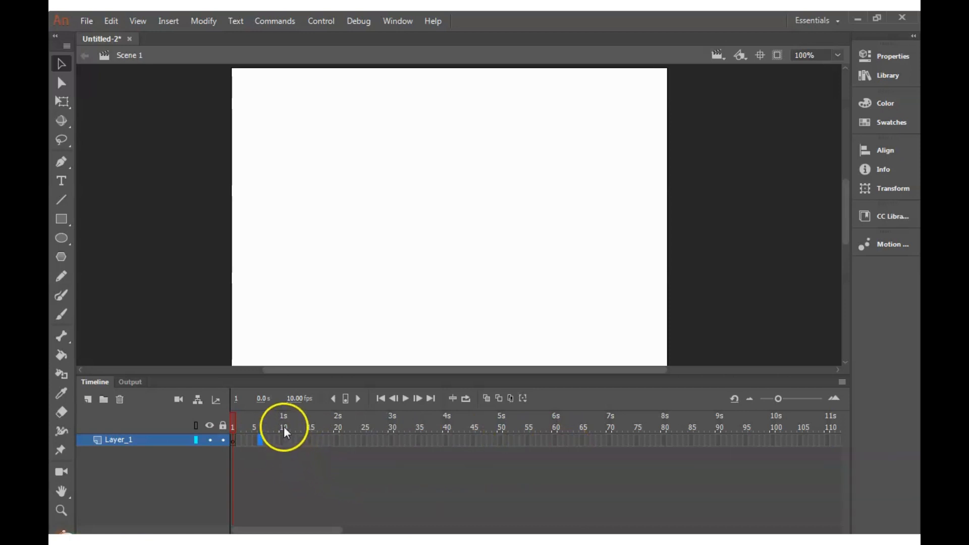
pyautogui.click(285, 441)
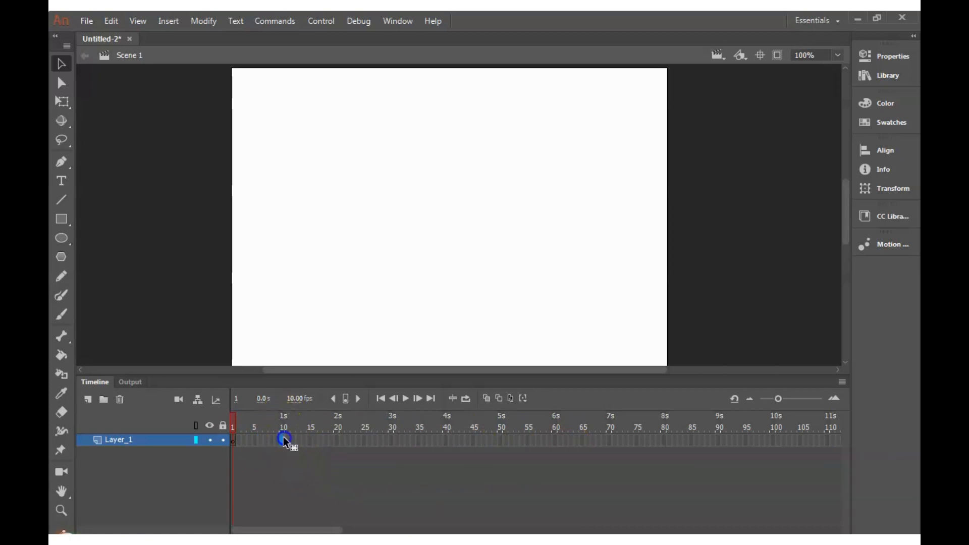
pyautogui.moveTo(236, 443); pyautogui.dragTo(282, 447)
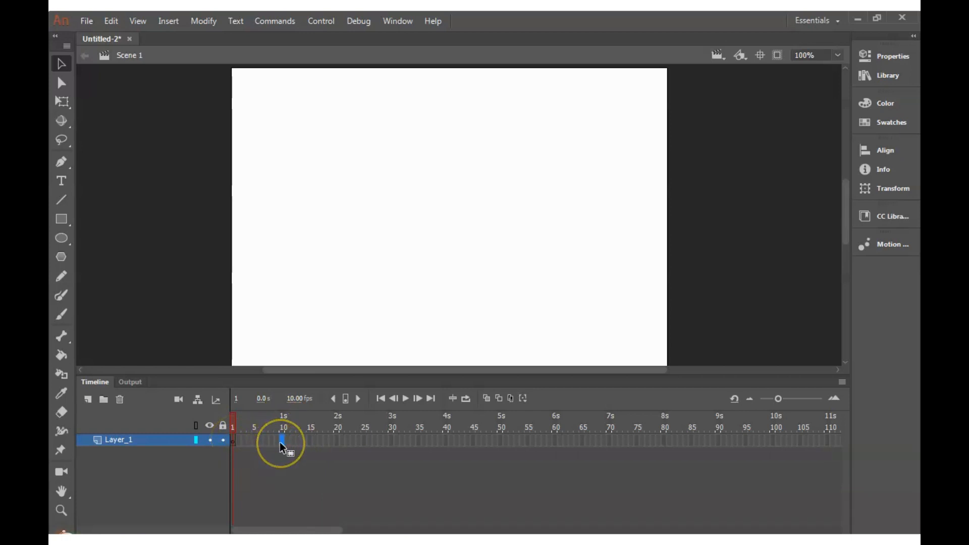
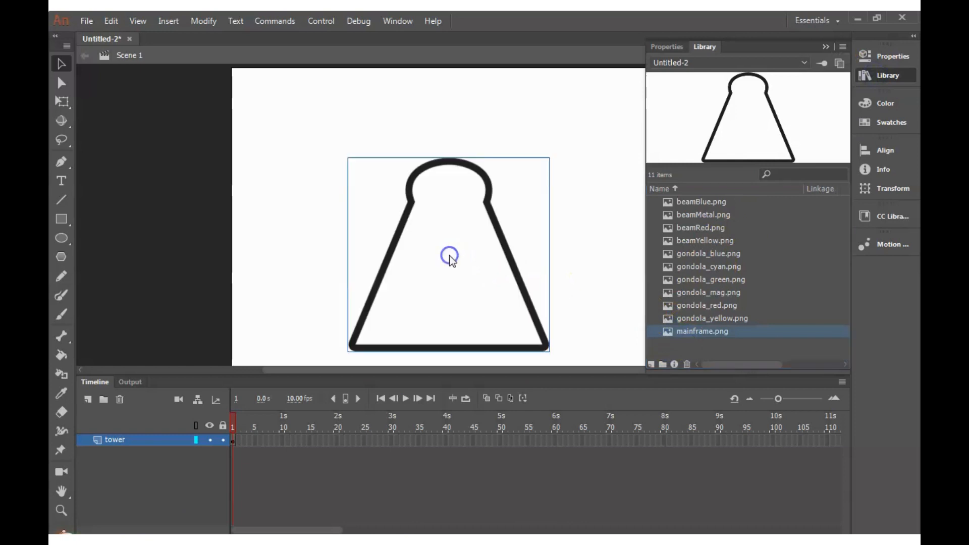
# - Add a new layer above the tower layer and name it "wheel"
pyautogui.click(76, 523)
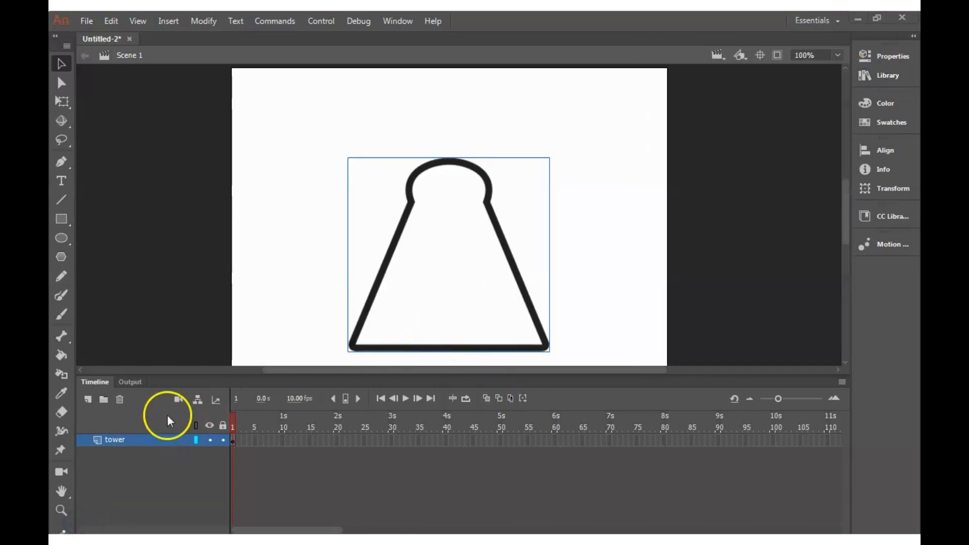
pyautogui.click(89, 400)
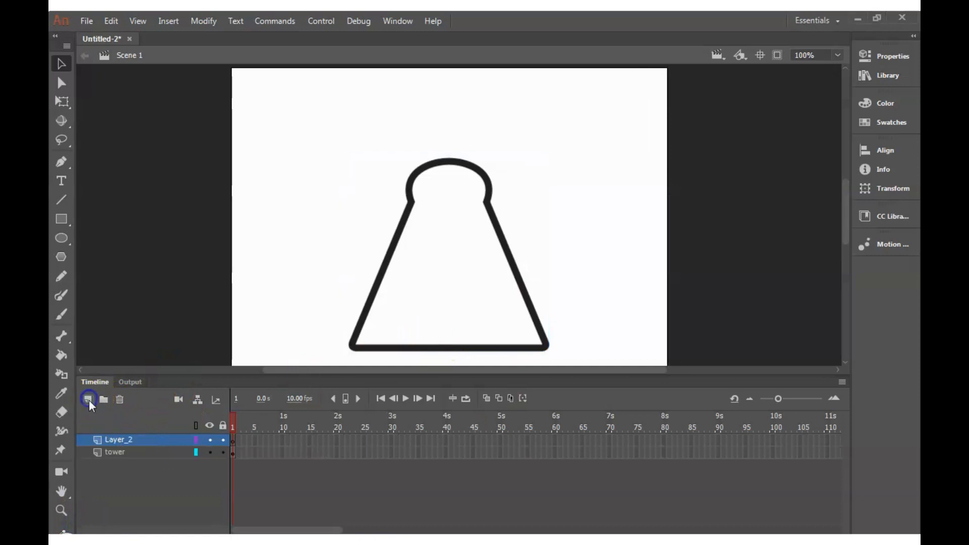
pyautogui.doubleClick(117, 440)
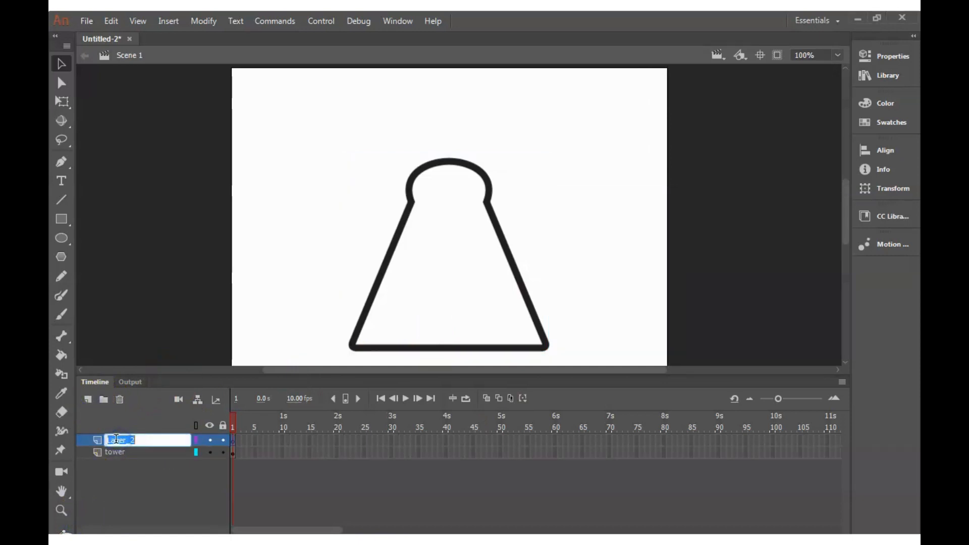
pyautogui.write('wheel')
pyautogui.click(134, 489)
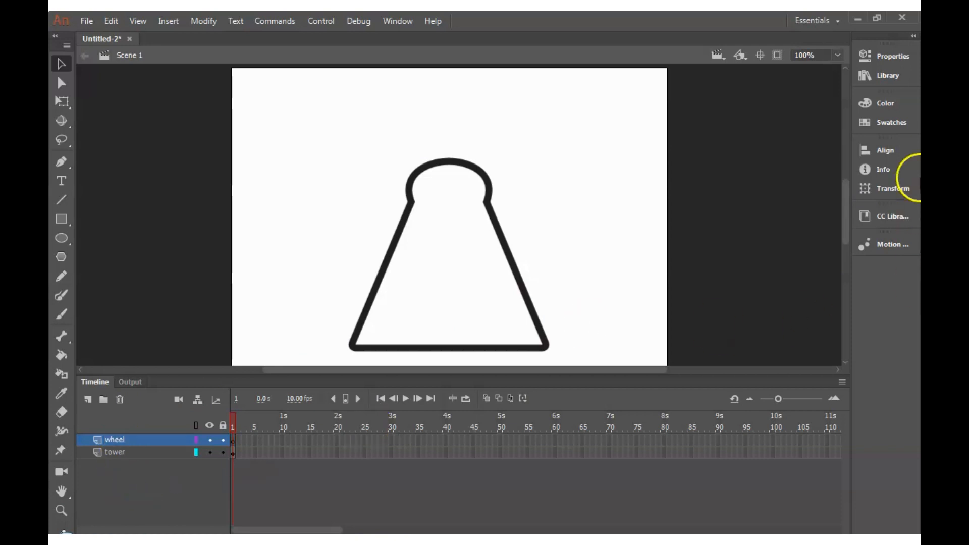
# - Place the beamMetal.png wheel image from the library on the wheel layer, with its hub over the tower's rounded top
pyautogui.click(888, 77)
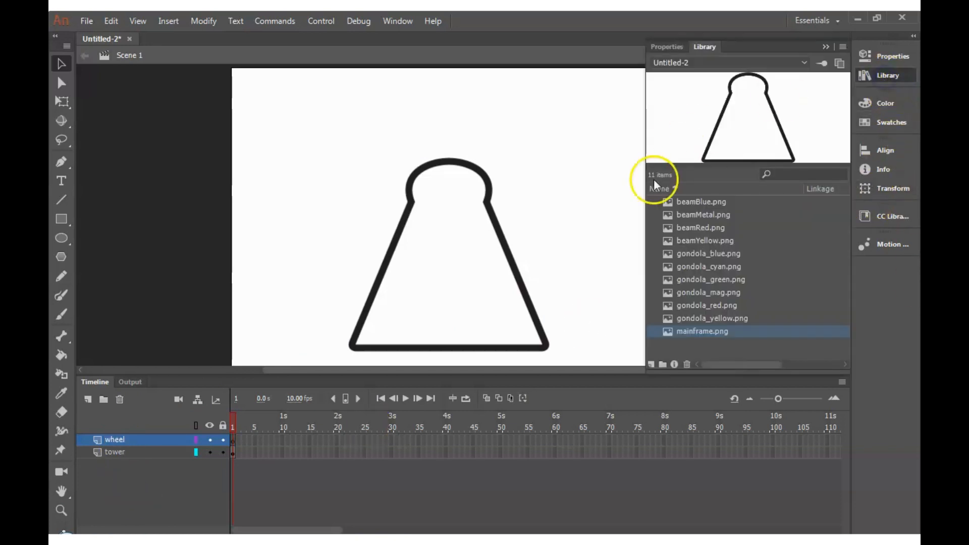
pyautogui.moveTo(692, 217); pyautogui.dragTo(450, 198)
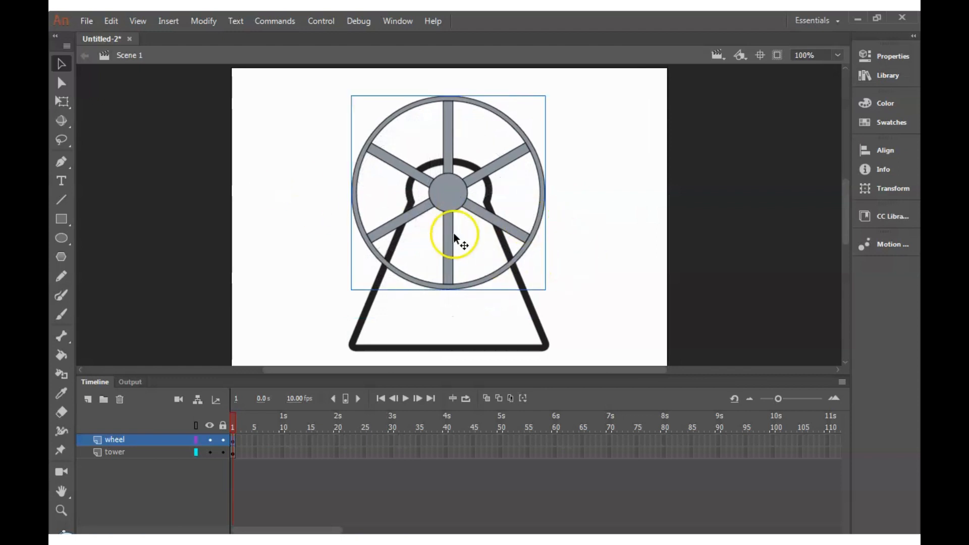
# - Turn on the rulers around the stage
pyautogui.click(142, 23)
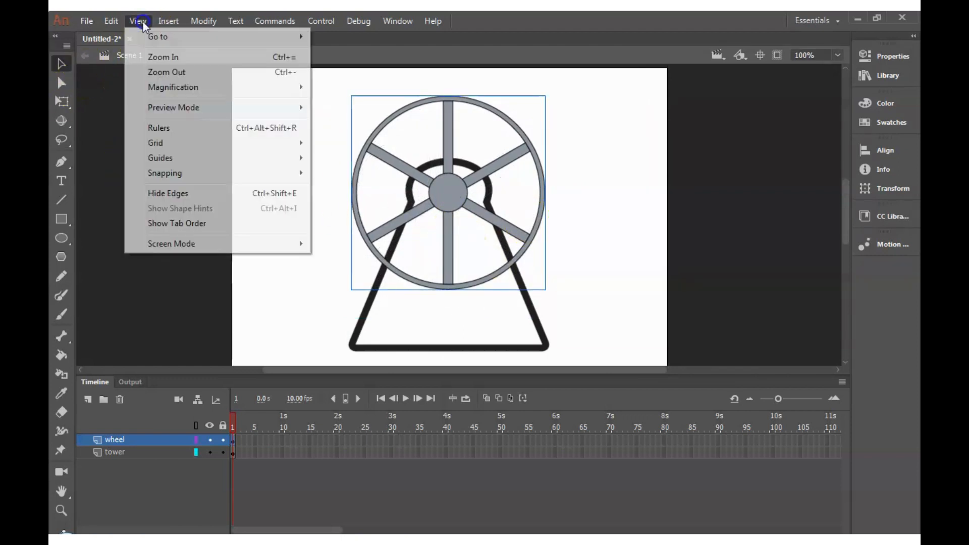
pyautogui.moveTo(156, 163)
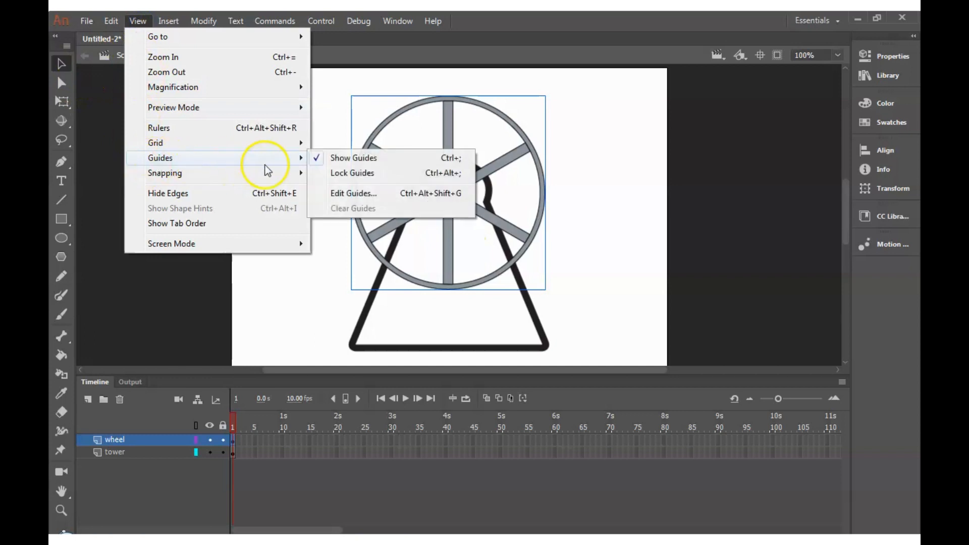
pyautogui.moveTo(181, 147)
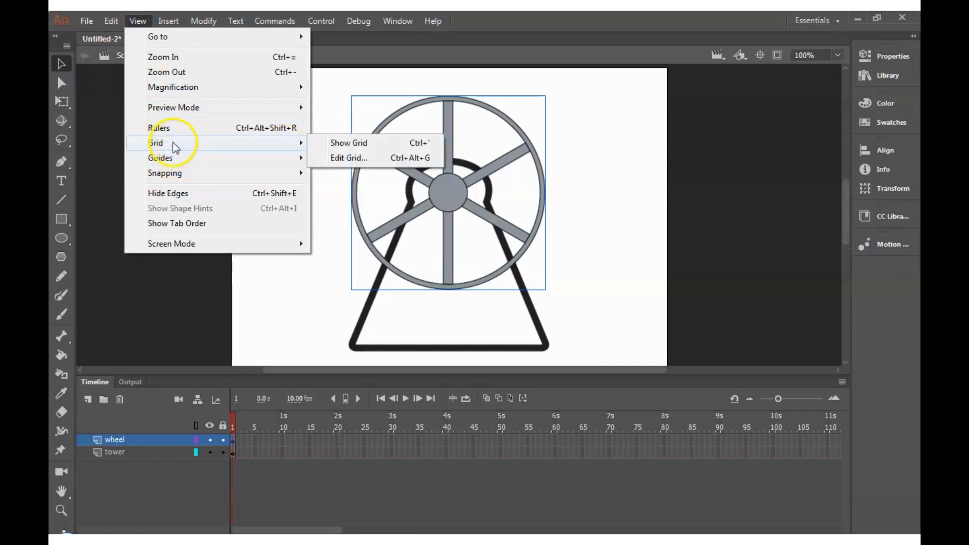
pyautogui.click(173, 129)
# - Display the grid on the stage, then hide it again
pyautogui.click(137, 21)
pyautogui.moveTo(173, 144)
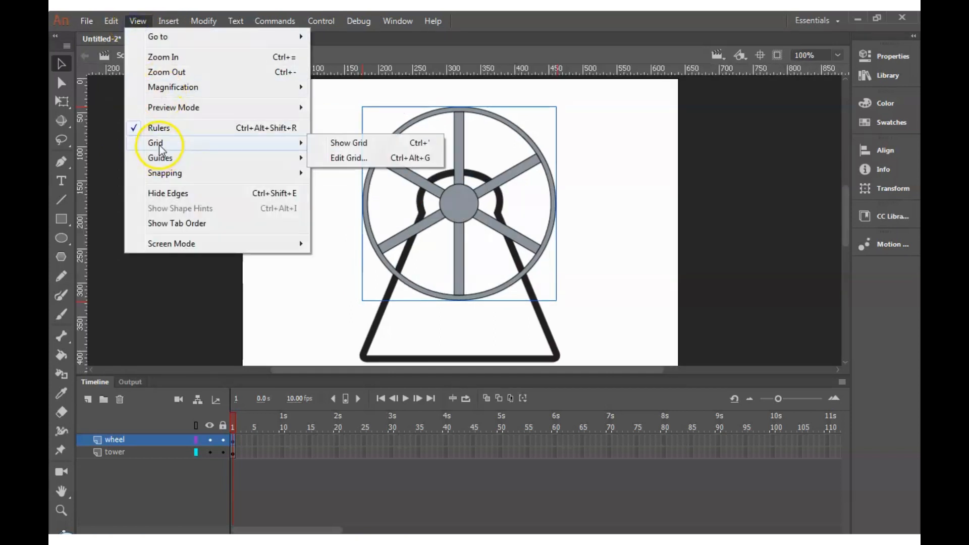
pyautogui.click(367, 144)
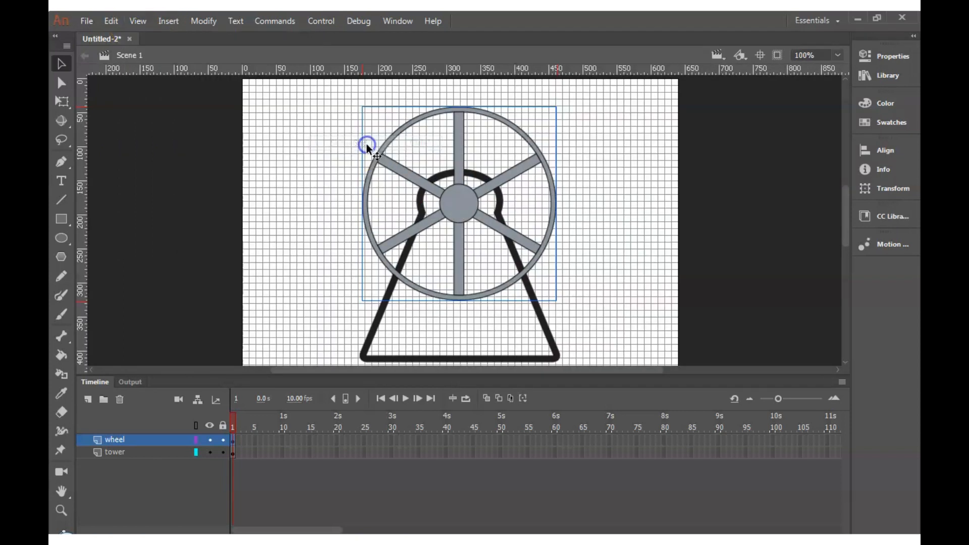
pyautogui.click(139, 21)
pyautogui.moveTo(167, 143)
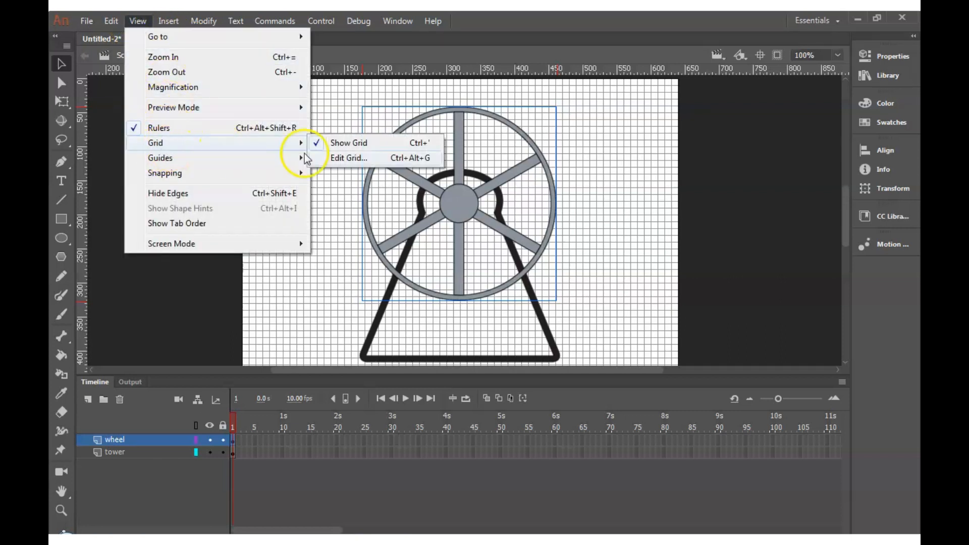
pyautogui.click(331, 144)
# - Check which snapping options are enabled for the stage, including Snap Align
pyautogui.click(147, 22)
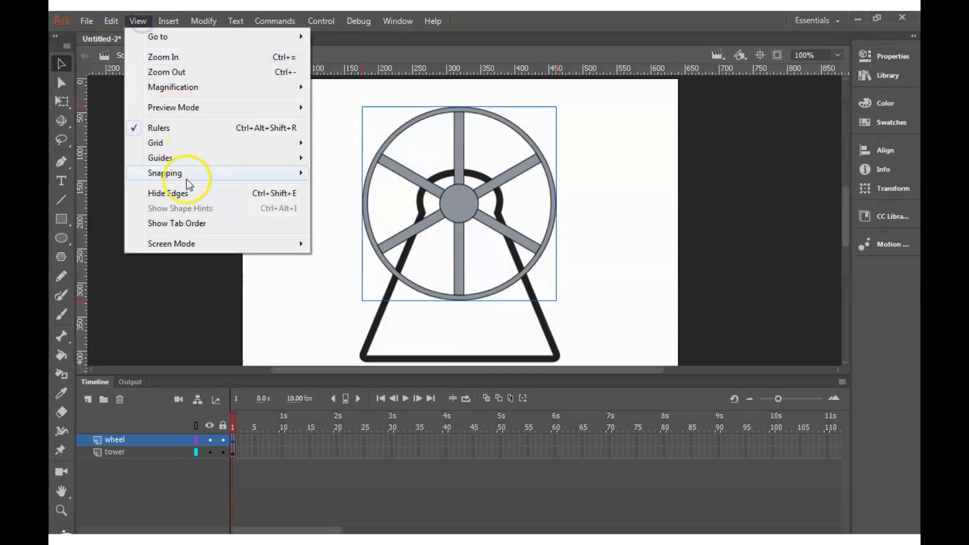
pyautogui.moveTo(186, 180)
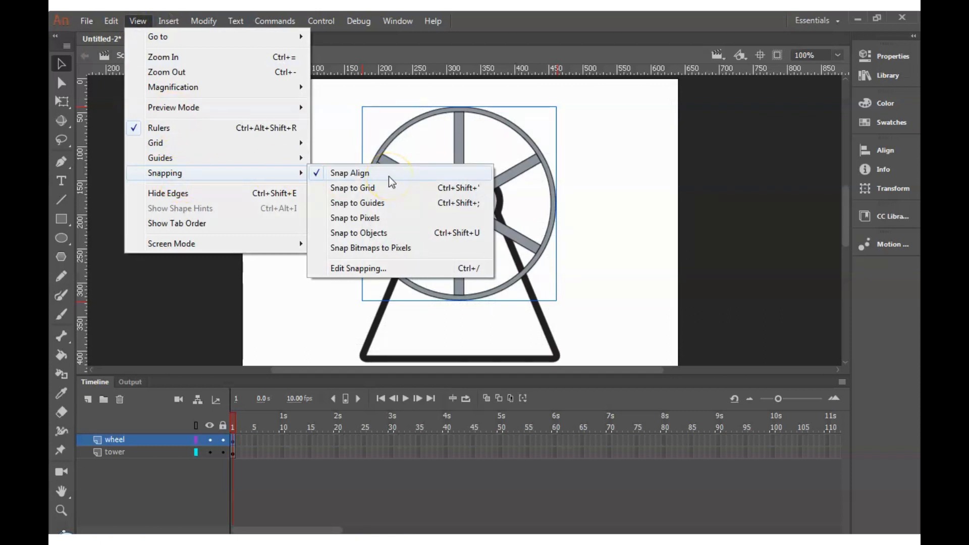
pyautogui.click(210, 284)
# - Nudge the wheel slightly until its hub sits centred in the tower's rounded top
pyautogui.click(465, 212)
pyautogui.moveTo(464, 212); pyautogui.dragTo(462, 211)
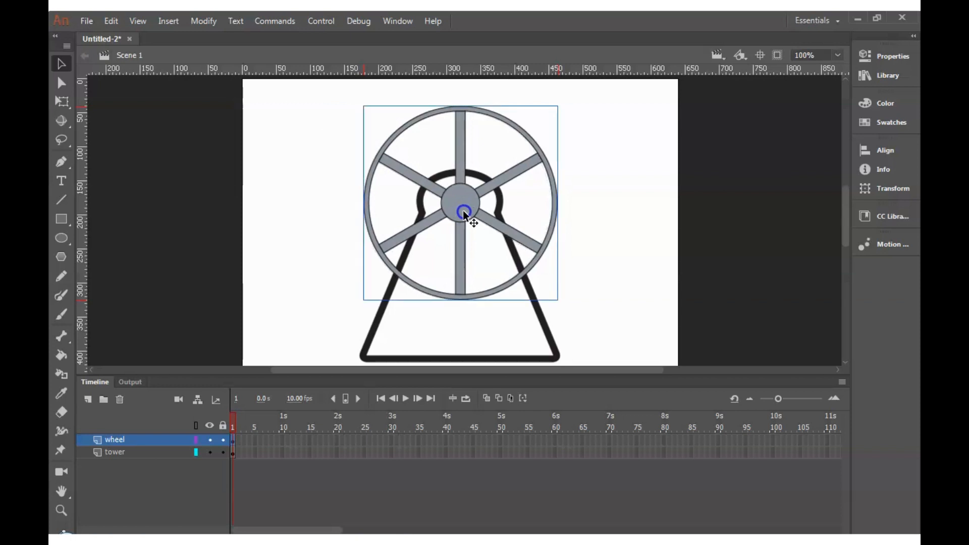
pyautogui.click(757, 220)
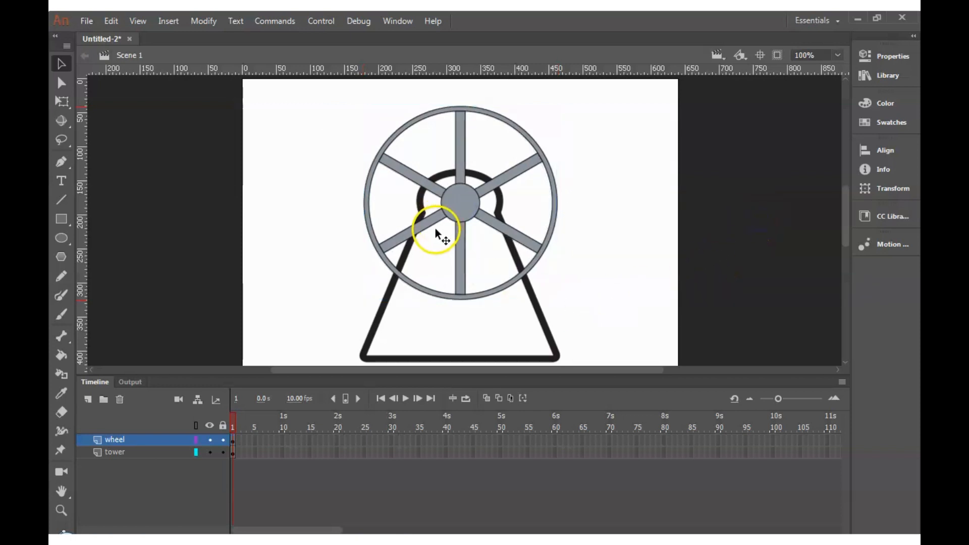
pyautogui.moveTo(459, 207); pyautogui.dragTo(459, 209)
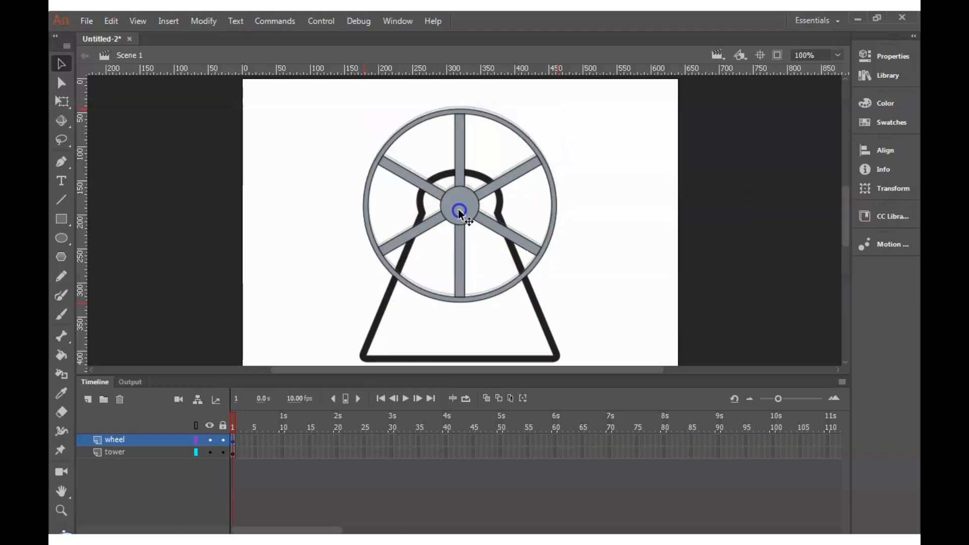
pyautogui.moveTo(458, 209); pyautogui.dragTo(459, 211)
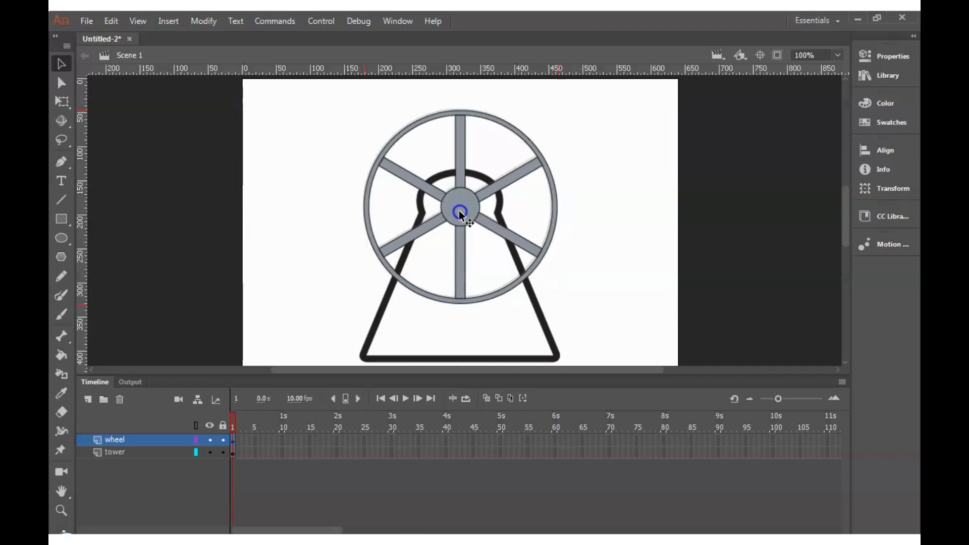
pyautogui.click(459, 210)
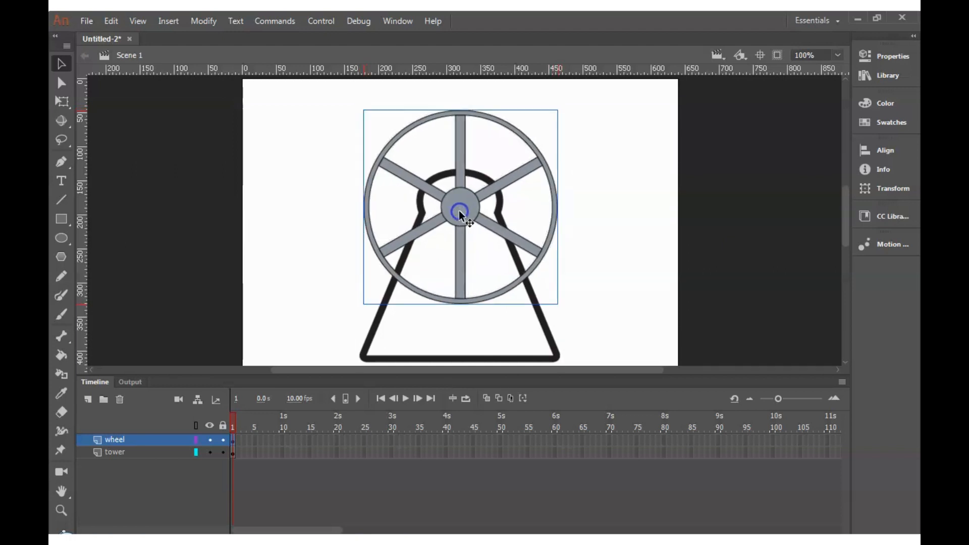
pyautogui.click(631, 222)
# - Add a vertical guide at about 300 px and centre the tower on it, with the wheel moved out of the way
pyautogui.moveTo(502, 362)
pyautogui.mouseDown()
pyautogui.moveTo(498, 352)
pyautogui.moveTo(520, 347)
pyautogui.moveTo(493, 347)
pyautogui.mouseUp()
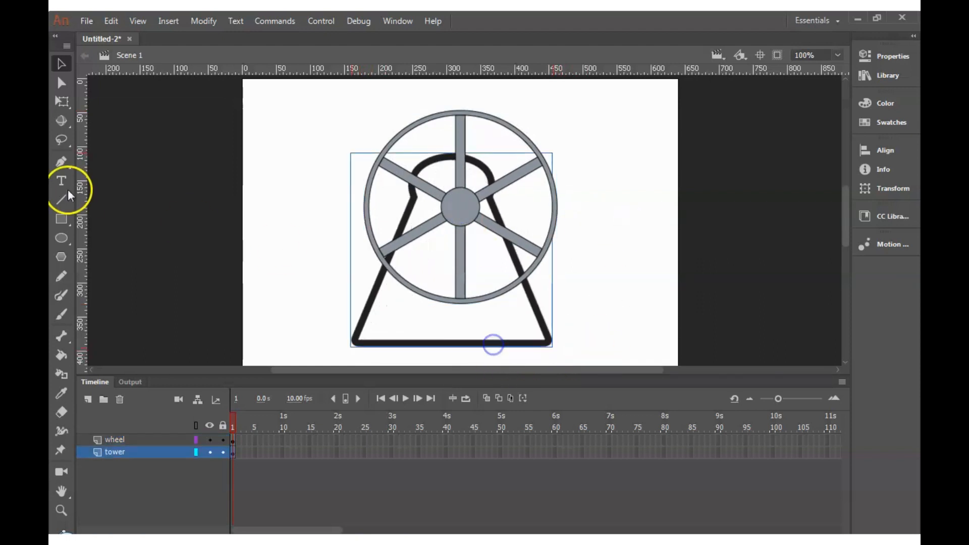
pyautogui.moveTo(81, 170); pyautogui.dragTo(447, 178)
pyautogui.moveTo(516, 342)
pyautogui.mouseDown()
pyautogui.moveTo(494, 341)
pyautogui.moveTo(512, 342)
pyautogui.mouseUp()
pyautogui.moveTo(464, 205); pyautogui.dragTo(626, 173)
pyautogui.moveTo(486, 342)
pyautogui.mouseDown()
pyautogui.moveTo(480, 323)
pyautogui.moveTo(485, 335)
pyautogui.mouseUp()
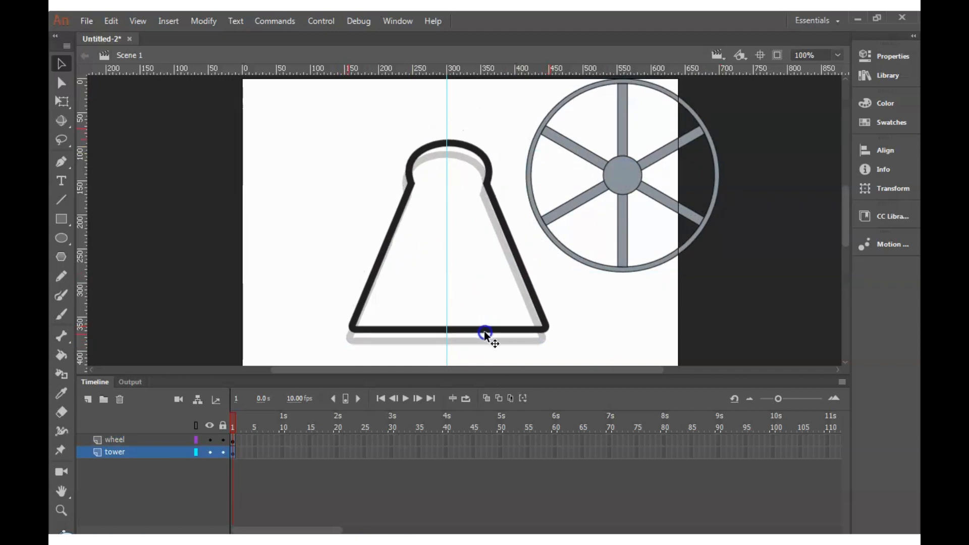
pyautogui.moveTo(485, 335); pyautogui.dragTo(483, 346)
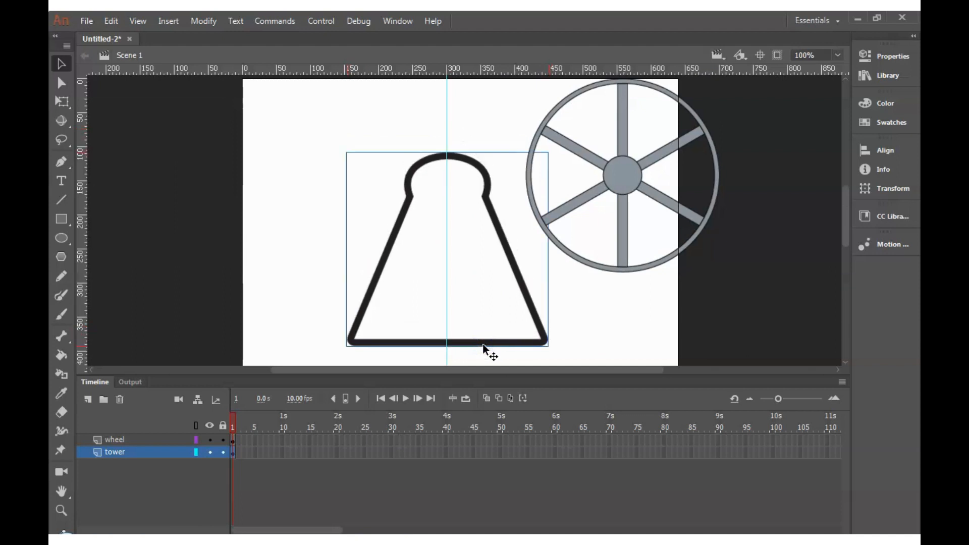
# - Centre the wheel's hub on the vertical guide within the tower's rounded top and remove the guide
pyautogui.moveTo(628, 181); pyautogui.dragTo(451, 196)
pyautogui.click(600, 254)
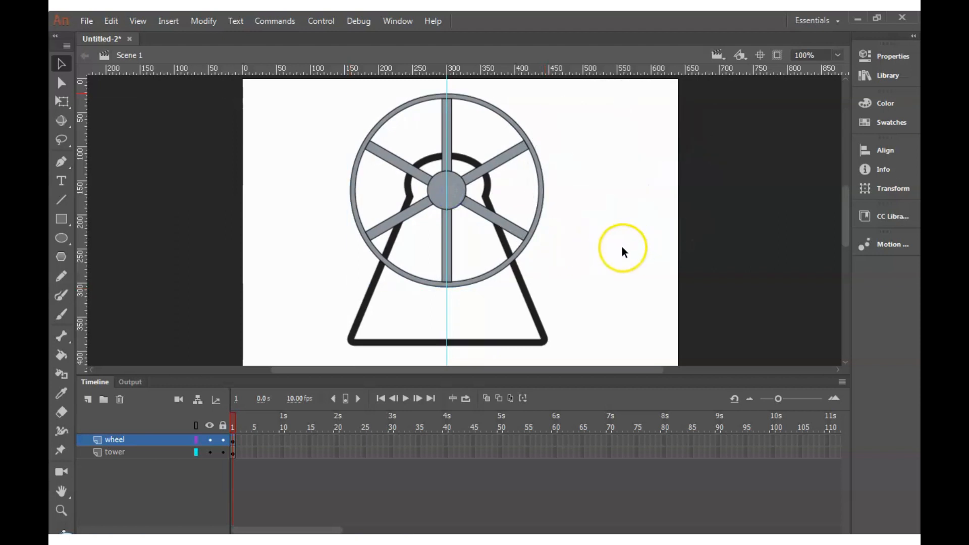
pyautogui.moveTo(446, 301); pyautogui.dragTo(58, 268)
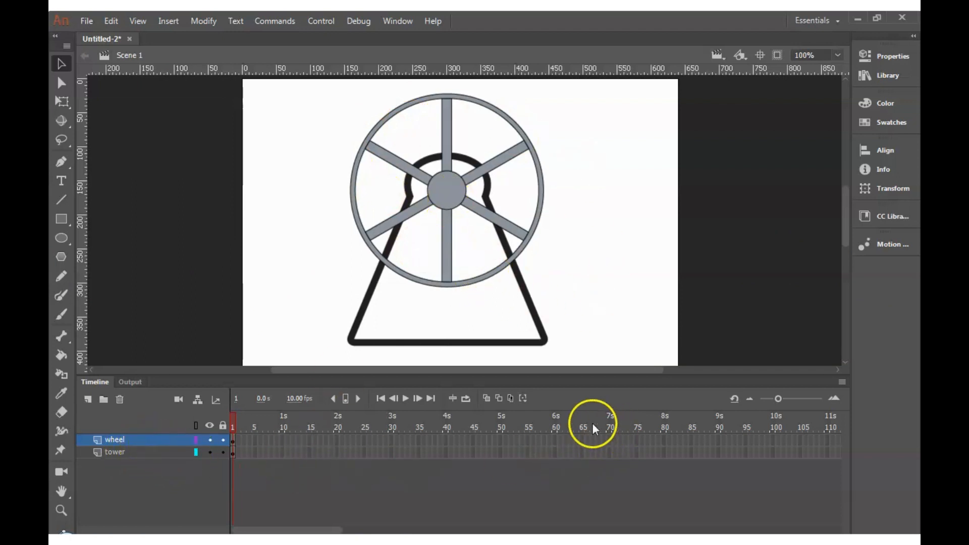
# - Extend the wheel and tower layers to 6 seconds by inserting a frame at frame 60 on each
pyautogui.rightClick(555, 440)
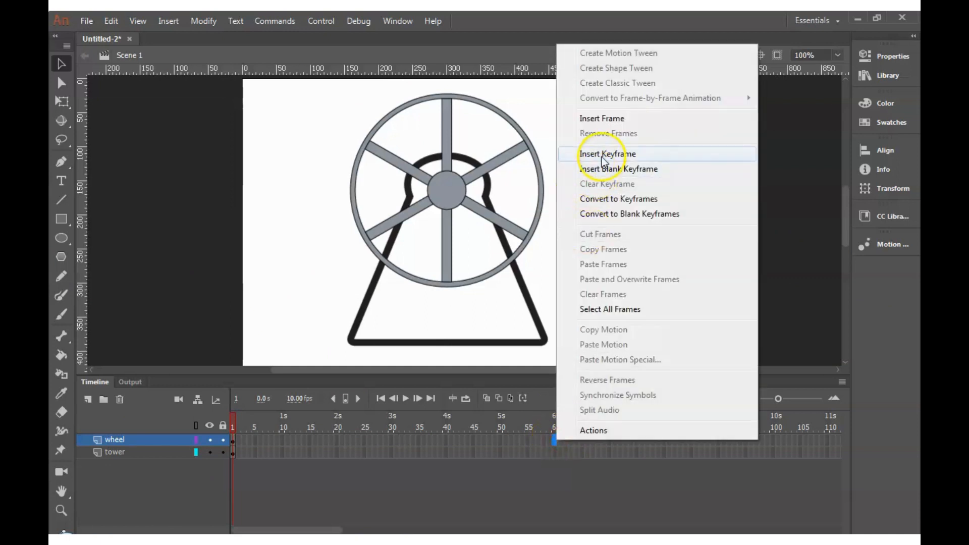
pyautogui.click(599, 119)
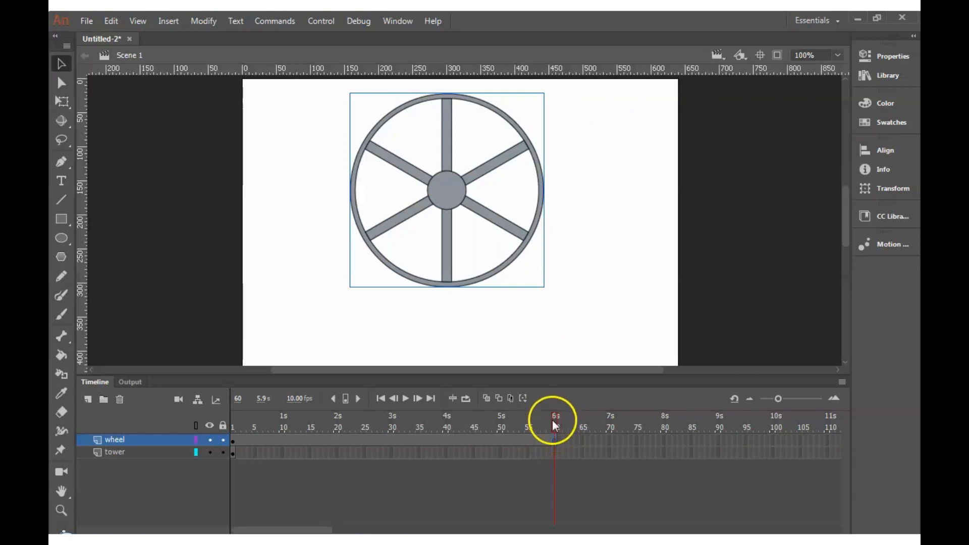
pyautogui.click(114, 451)
pyautogui.click(556, 454)
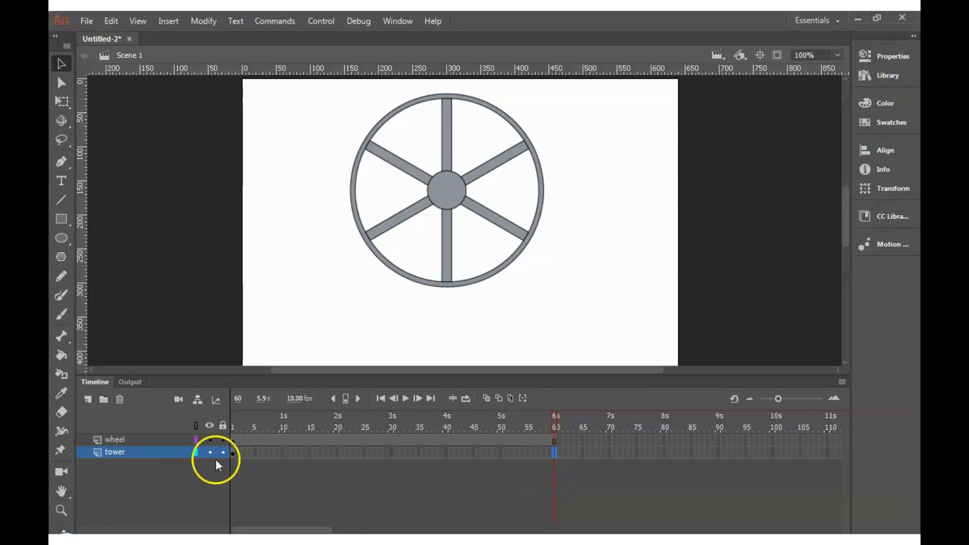
pyautogui.rightClick(554, 453)
pyautogui.click(612, 134)
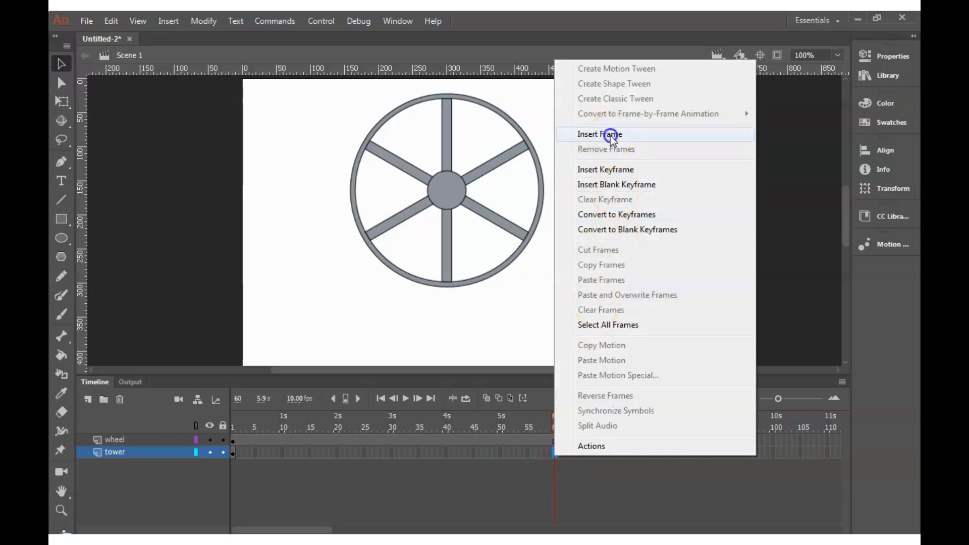
pyautogui.click(589, 484)
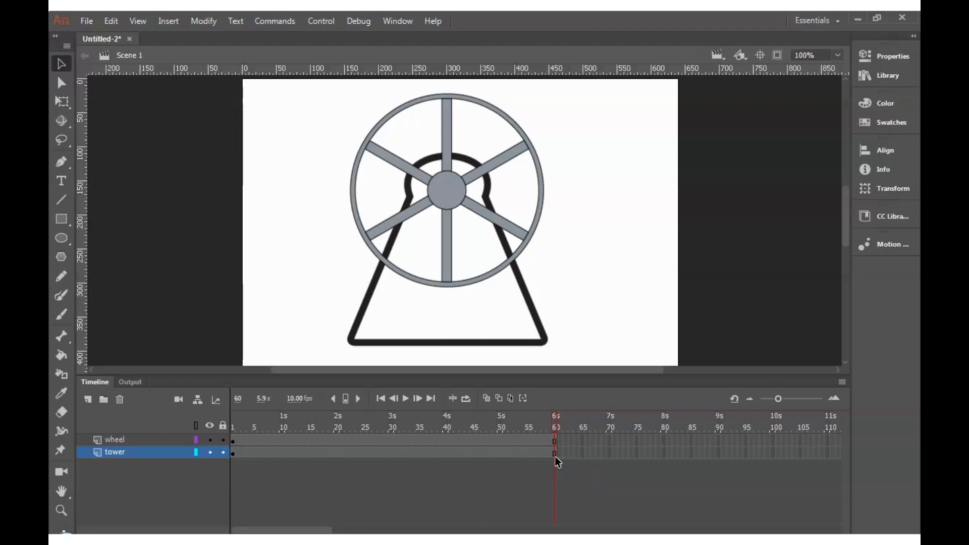
# - Compare the tower layer at frame 1 and frame 60
pyautogui.click(232, 452)
pyautogui.click(234, 434)
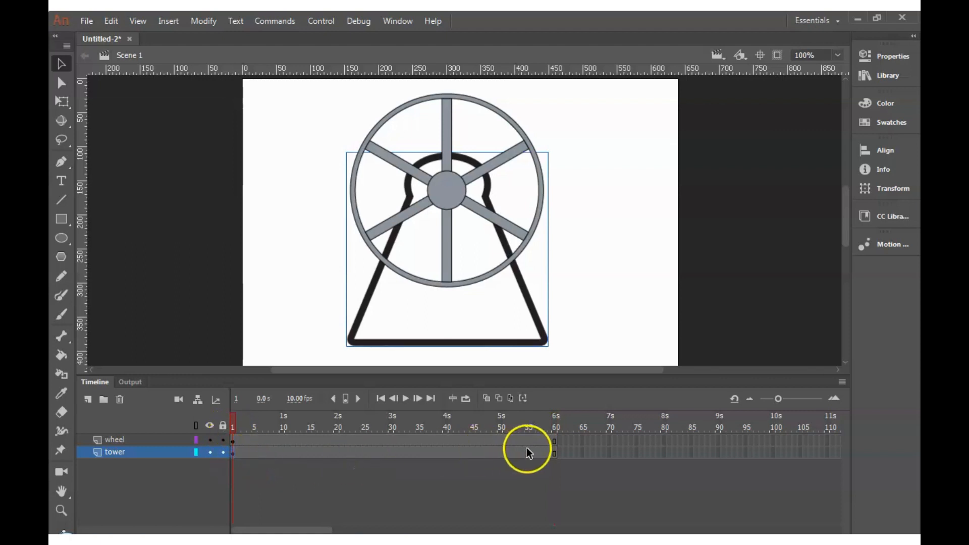
pyautogui.click(555, 455)
pyautogui.click(555, 460)
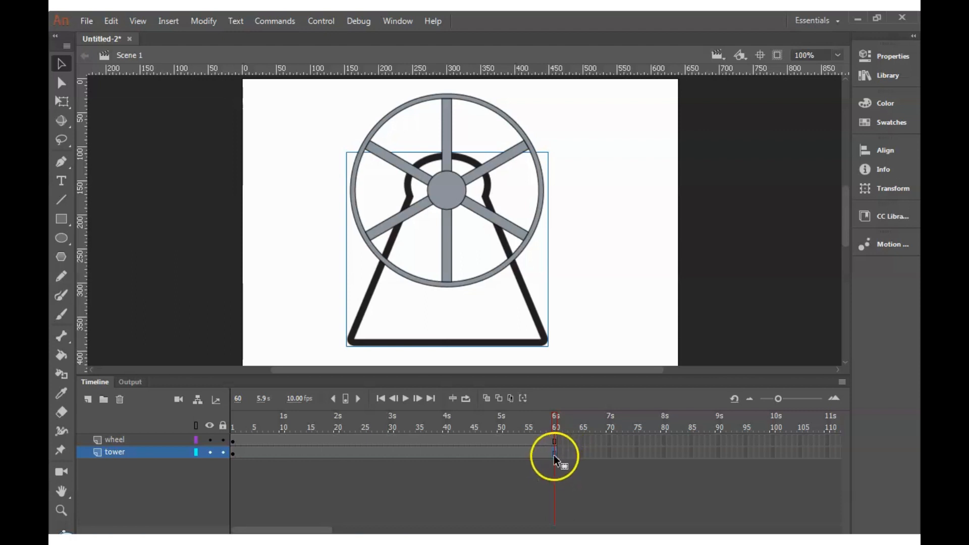
pyautogui.click(530, 477)
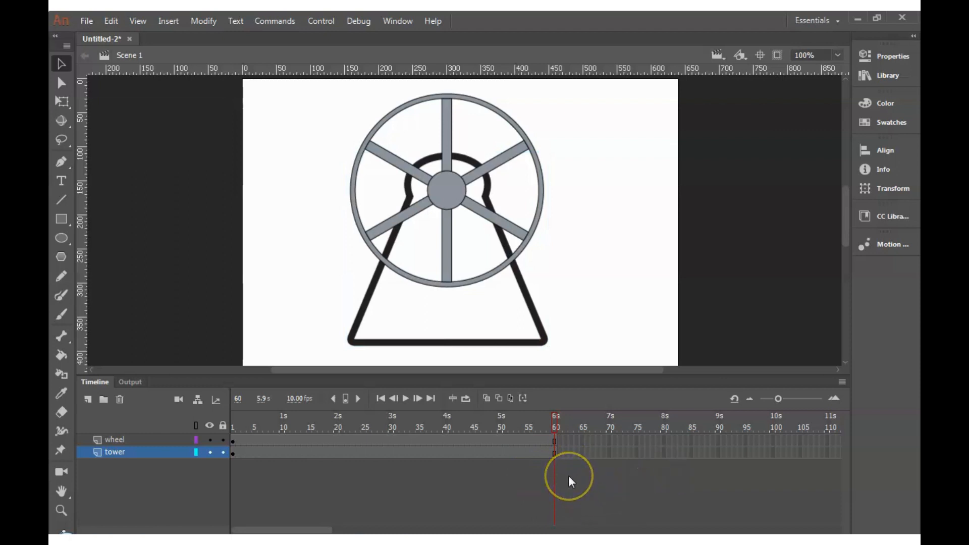
# - Create a motion tween on the wheel layer across all 60 frames, accepting the conversion of the wheel image to a symbol
pyautogui.hotkey('ctrl', '=')
pyautogui.hotkey('ctrl', '-')
pyautogui.hotkey('ctrl', '-')
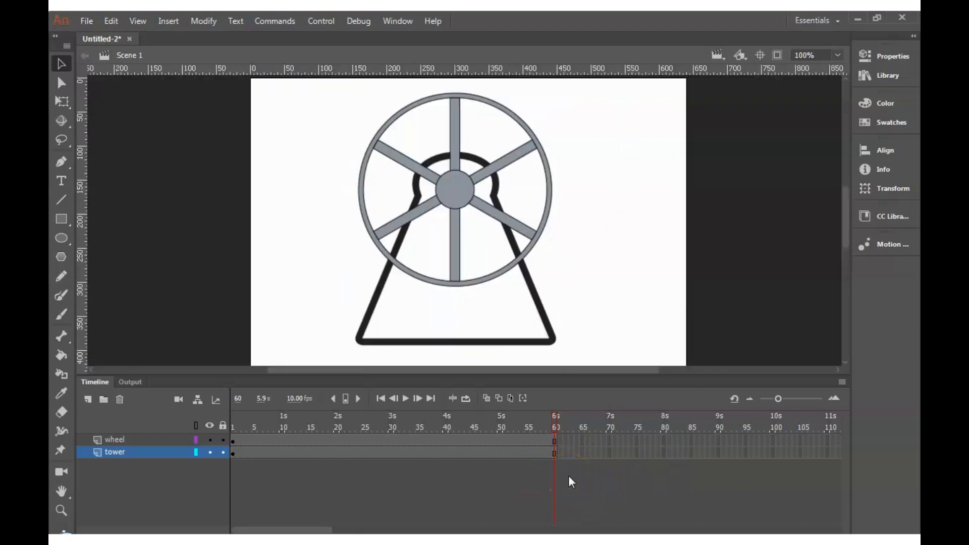
pyautogui.hotkey('ctrl', '=')
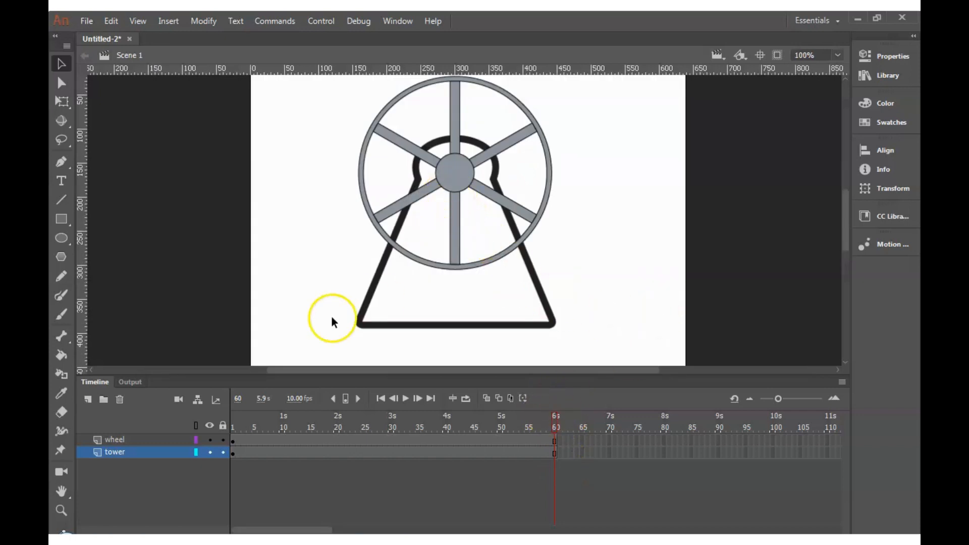
pyautogui.click(156, 439)
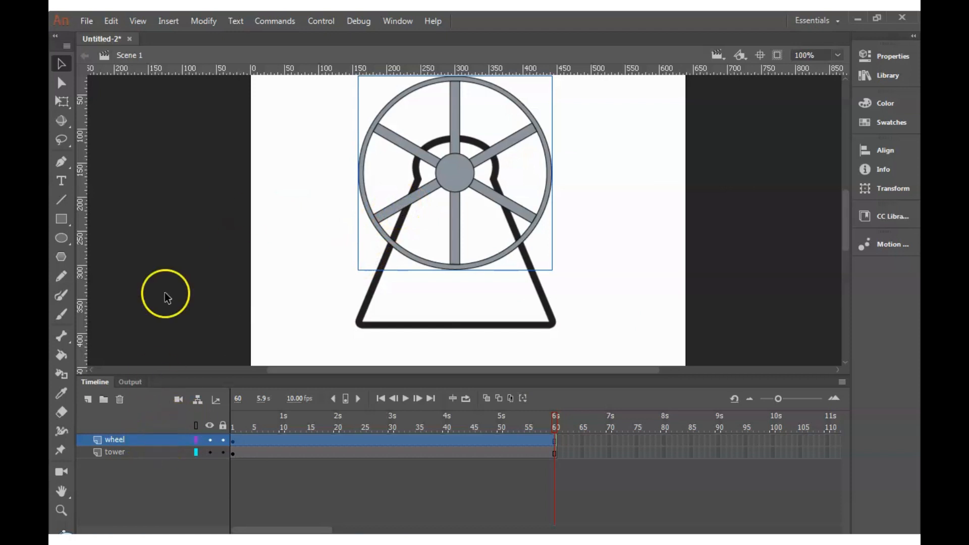
pyautogui.click(161, 21)
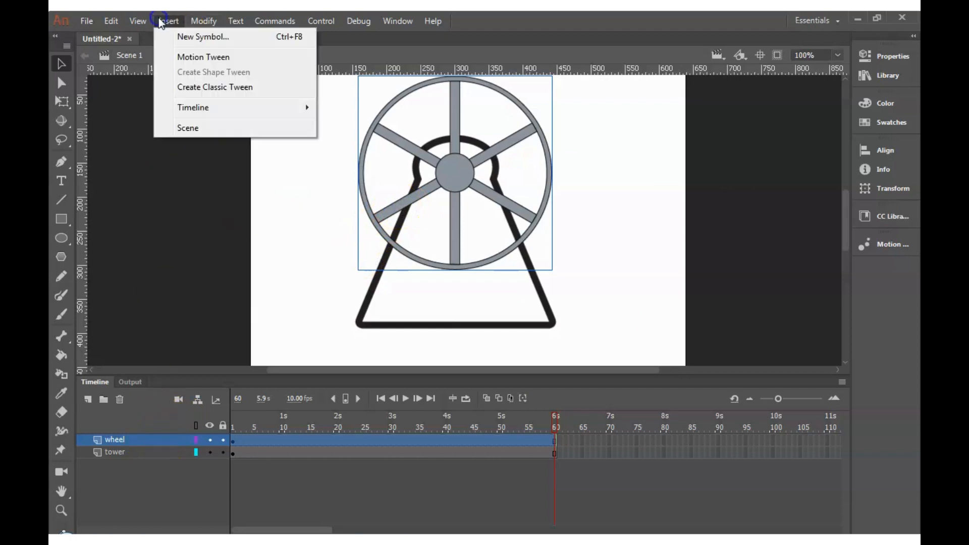
pyautogui.click(188, 60)
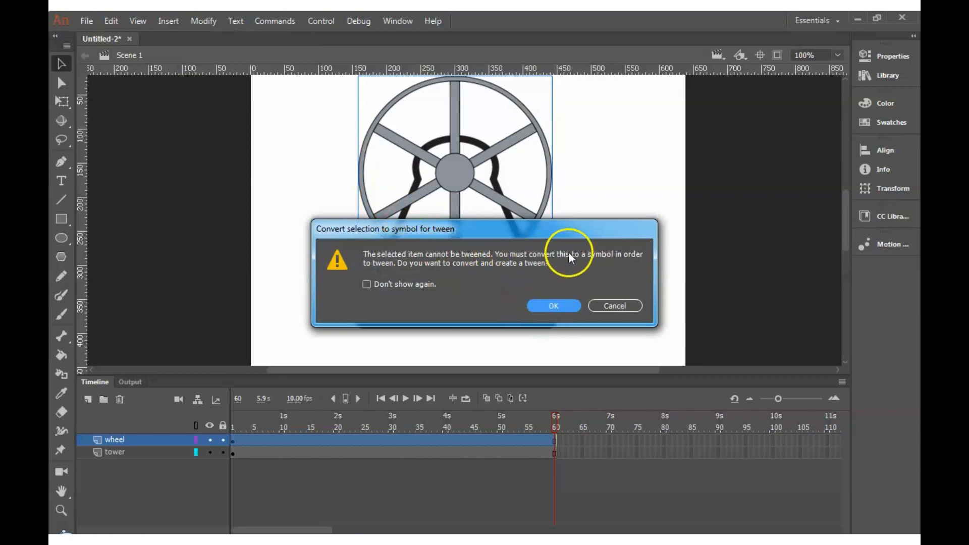
pyautogui.click(555, 306)
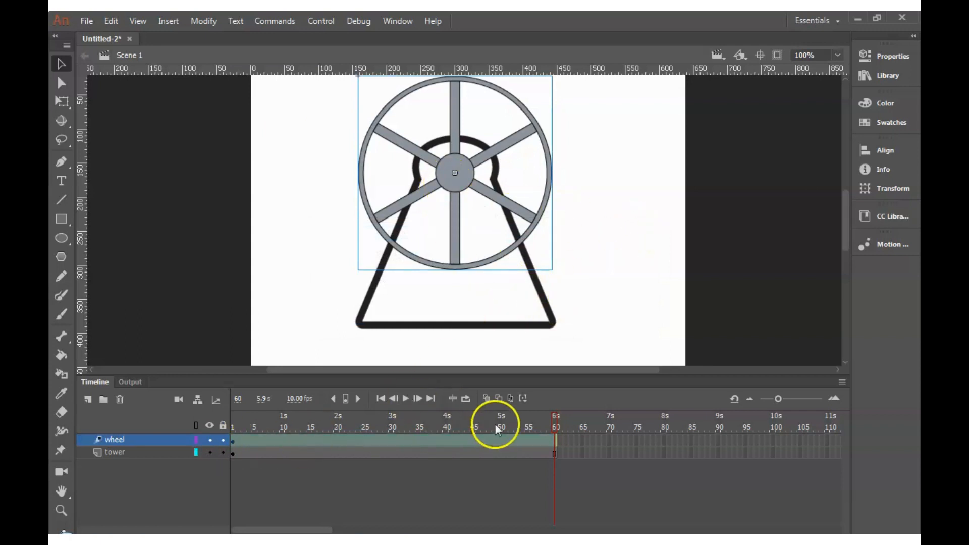
pyautogui.click(523, 452)
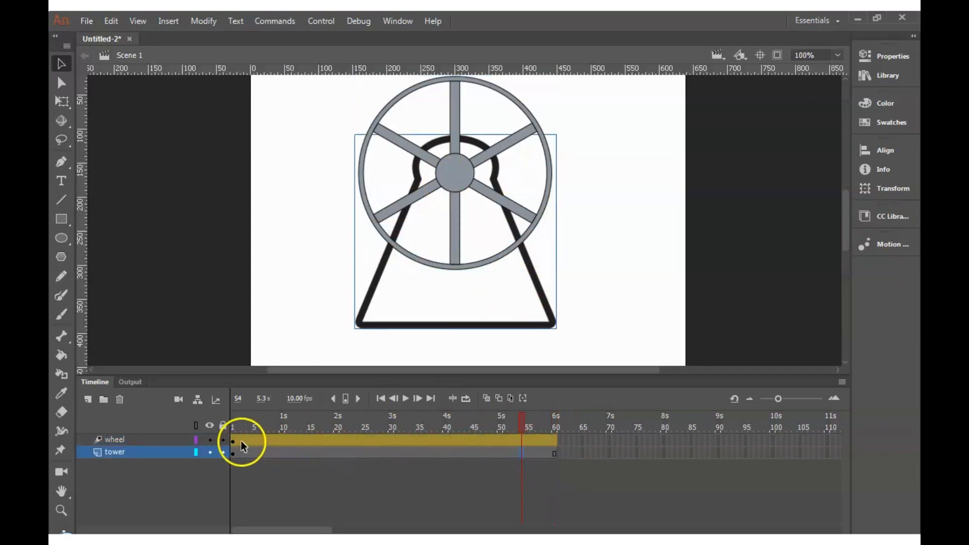
# - Set the wheel layer's motion tween to rotate 1 time clockwise (CW), with frame 60 as the current frame
pyautogui.click(554, 439)
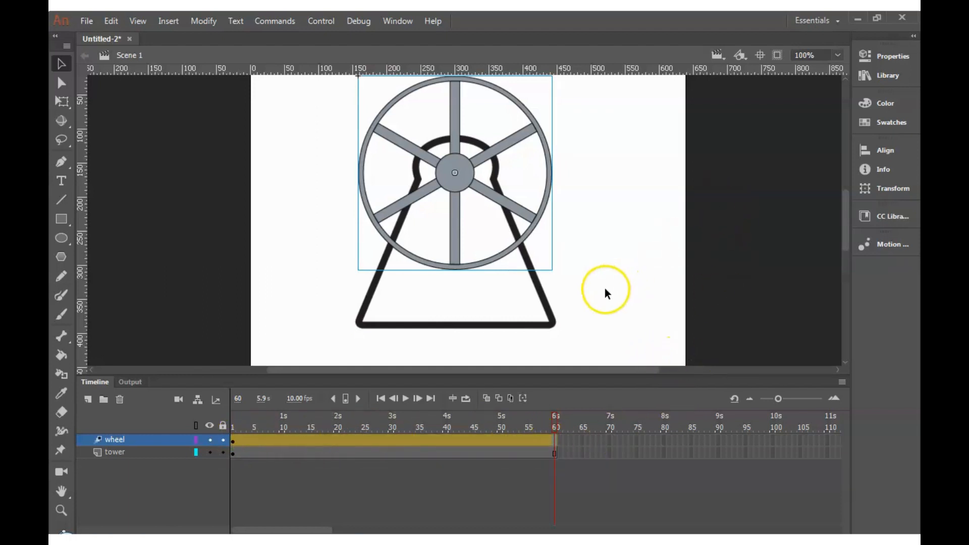
pyautogui.scroll(3, 604, 290)
pyautogui.scroll(-3, 604, 303)
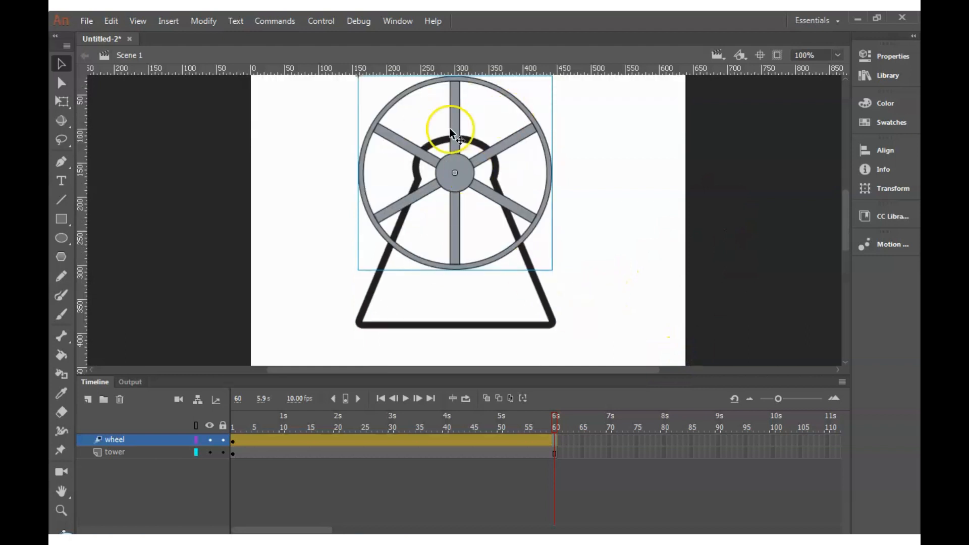
pyautogui.click(457, 444)
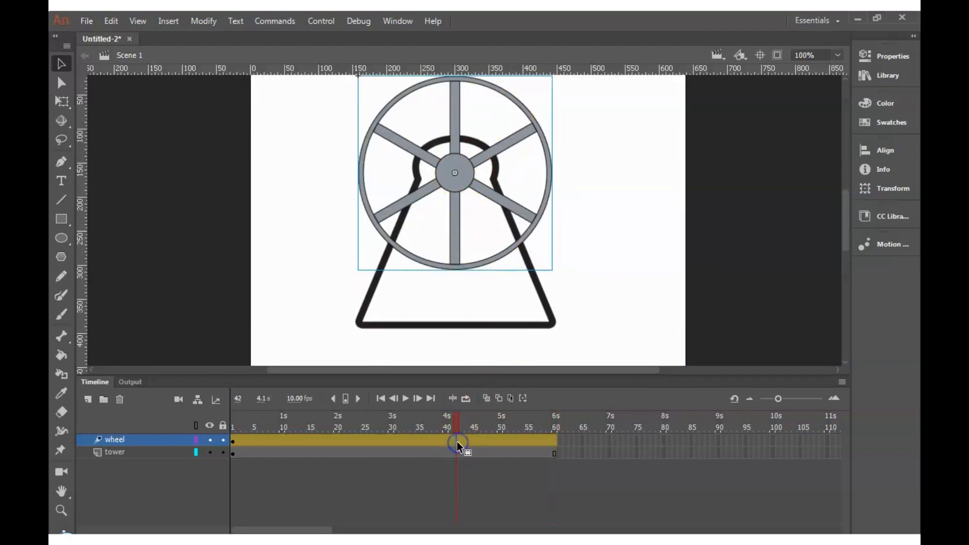
pyautogui.click(554, 441)
pyautogui.click(554, 278)
pyautogui.click(901, 62)
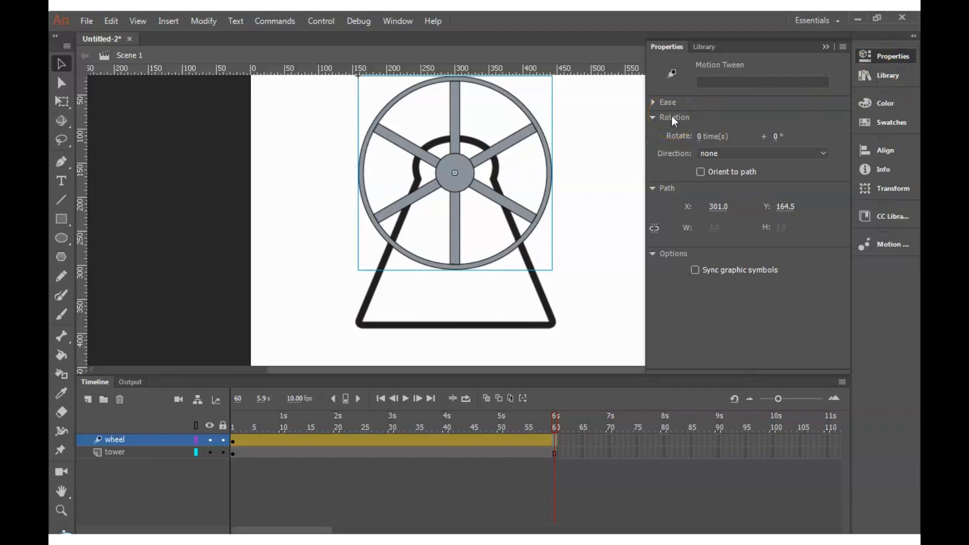
pyautogui.click(696, 134)
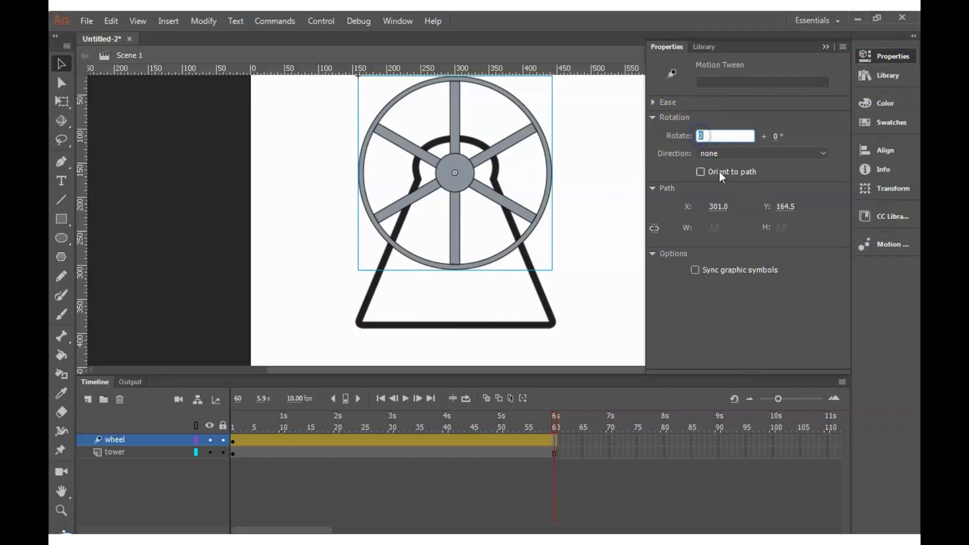
pyautogui.write('1')
pyautogui.click(732, 153)
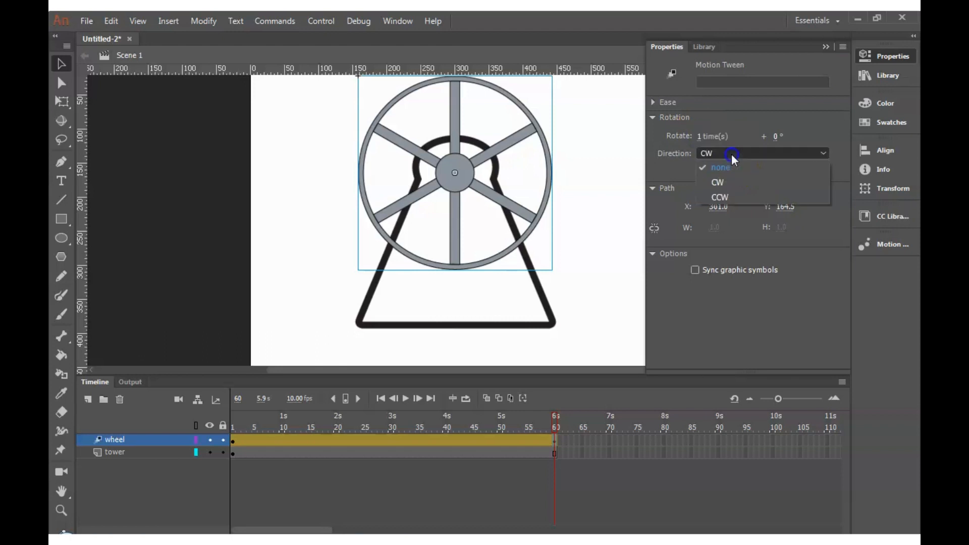
pyautogui.click(735, 182)
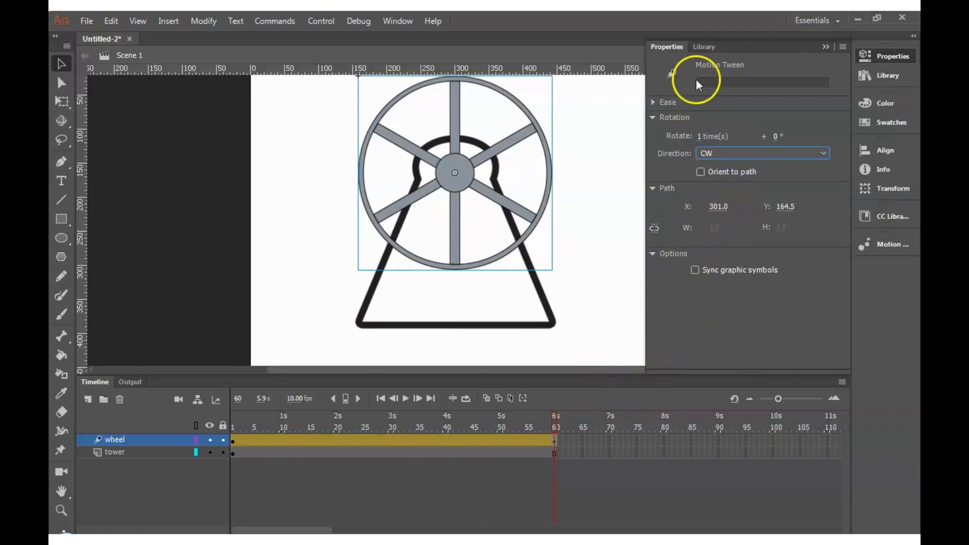
pyautogui.click(654, 117)
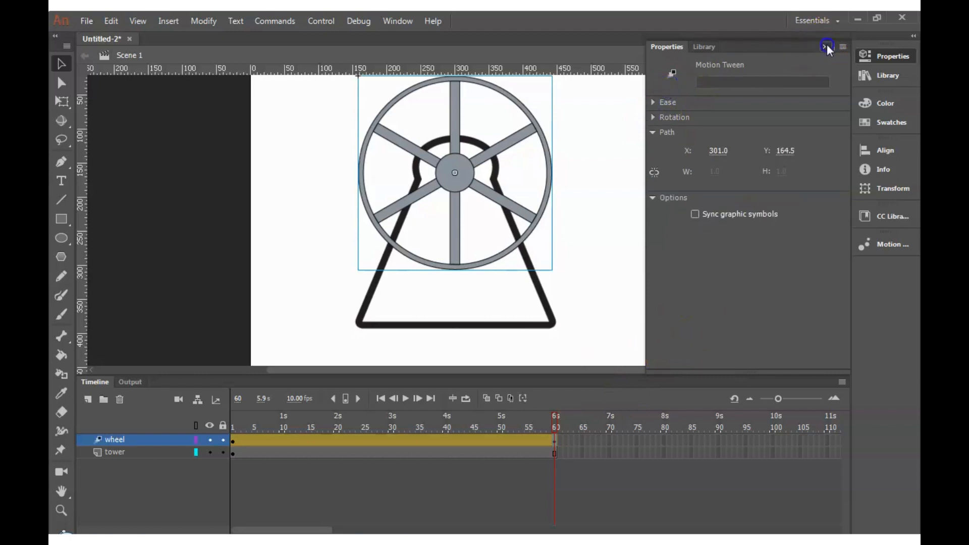
pyautogui.click(827, 46)
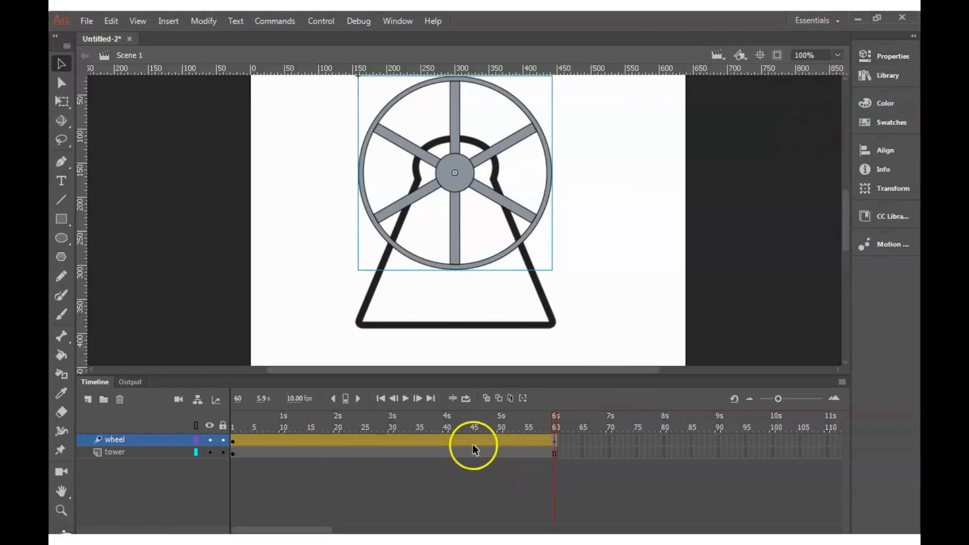
# - Step and scrub through the timeline frames to examine the wheel's rotation against the static tower
pyautogui.click(233, 421)
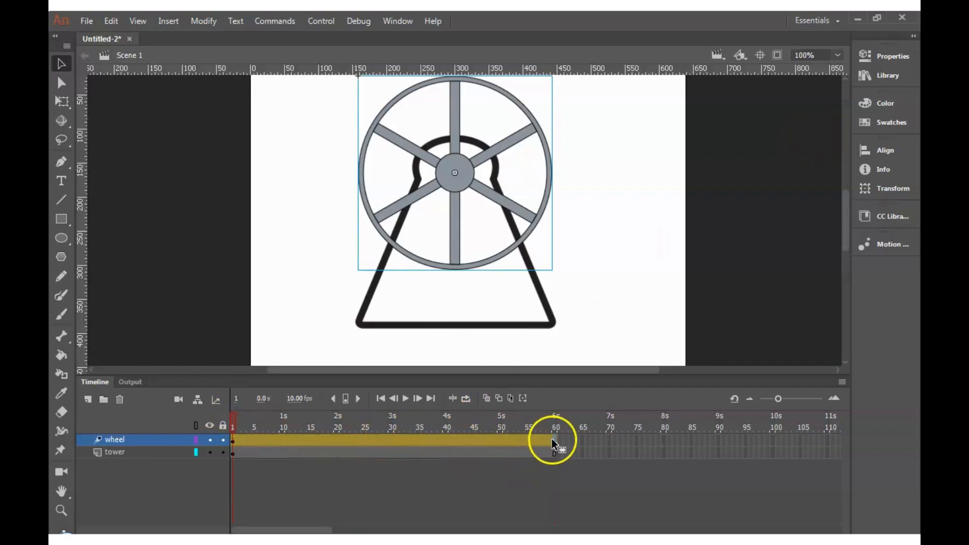
pyautogui.click(547, 456)
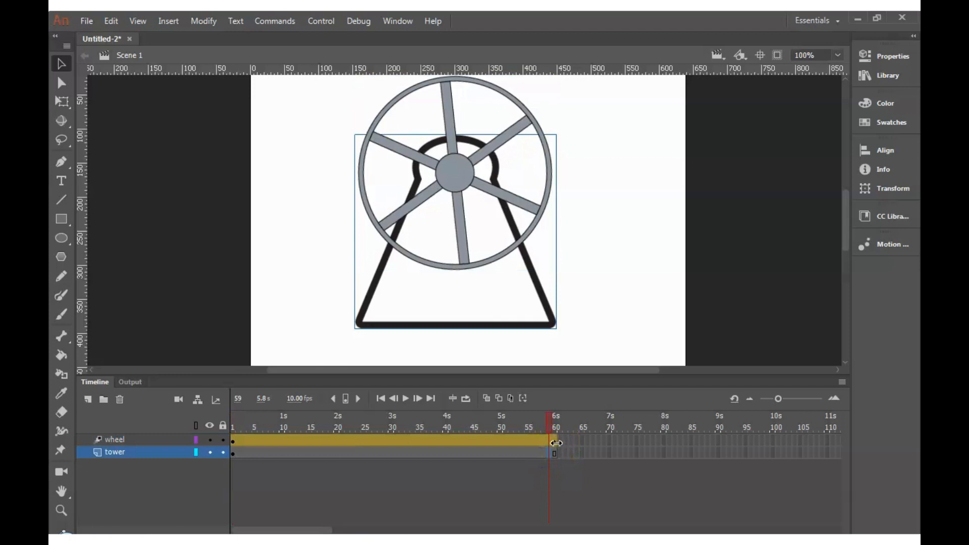
pyautogui.click(554, 446)
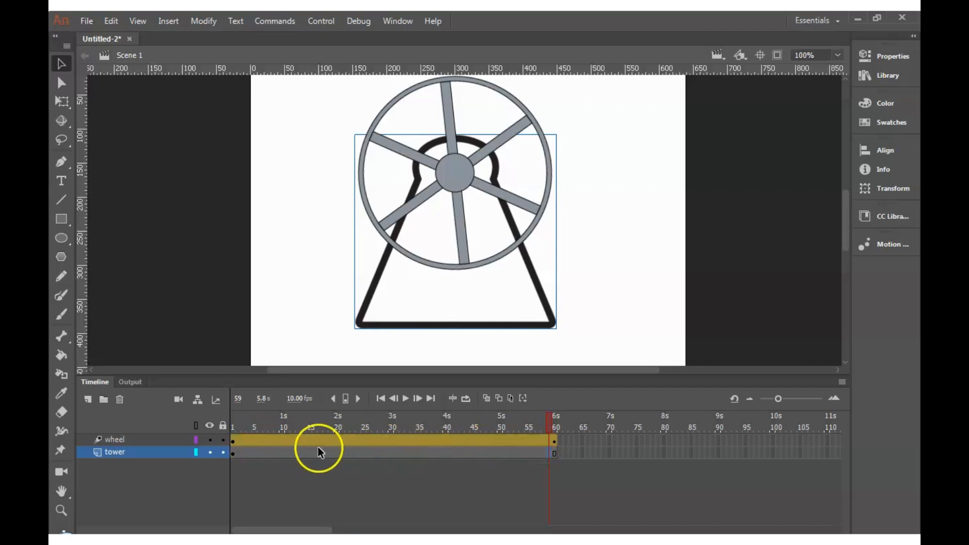
pyautogui.moveTo(260, 442); pyautogui.dragTo(336, 442)
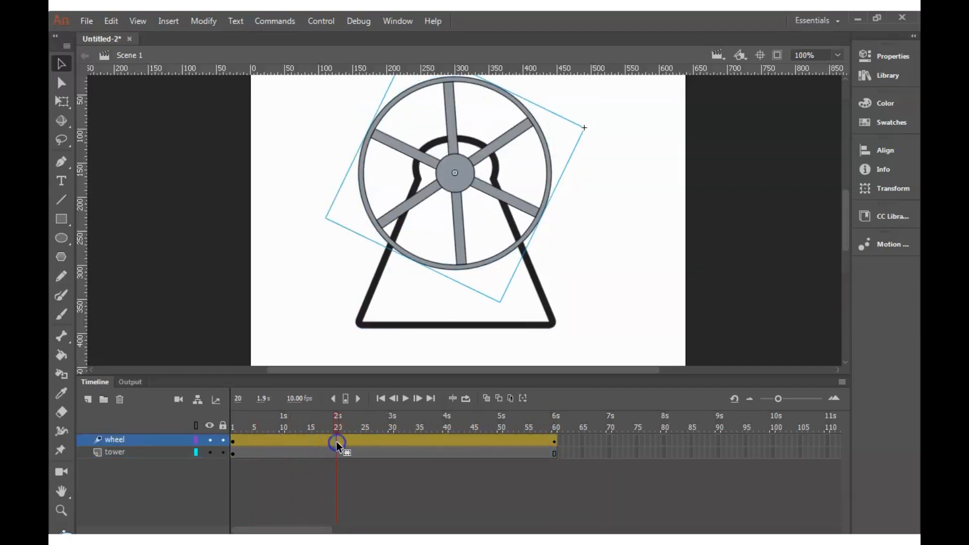
pyautogui.click(393, 438)
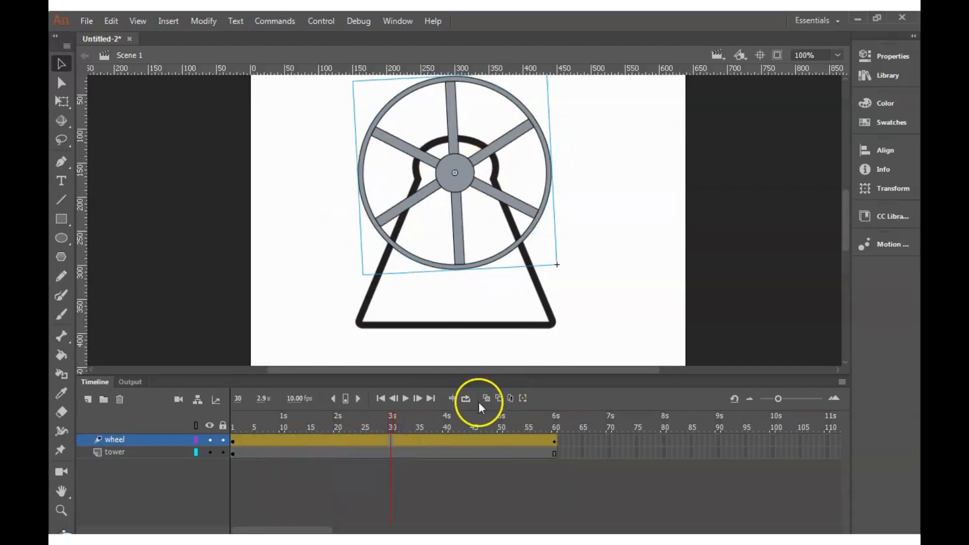
pyautogui.moveTo(445, 440); pyautogui.dragTo(347, 421)
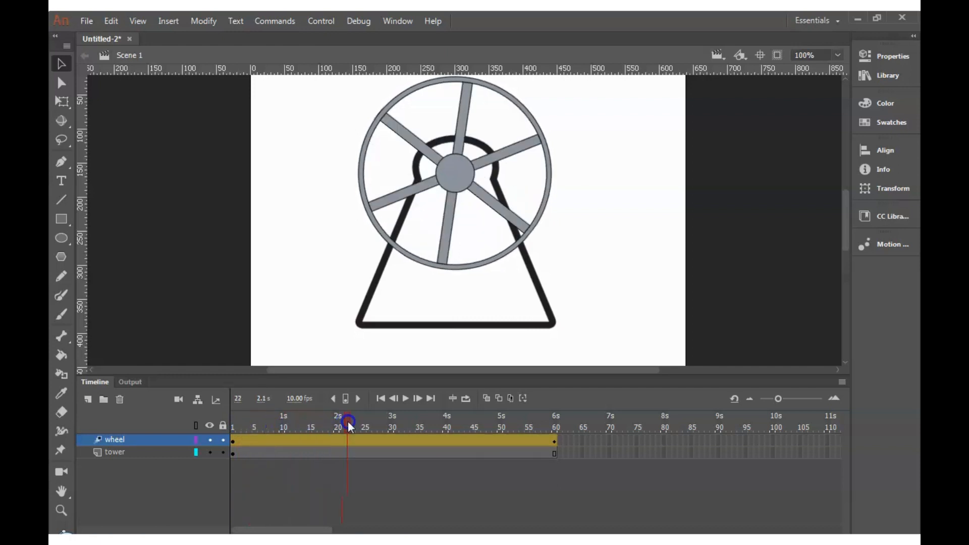
# - Play the animation twice from frame 1 to check that the wheel makes a full turn
pyautogui.moveTo(408, 422); pyautogui.dragTo(232, 411)
pyautogui.click(405, 399)
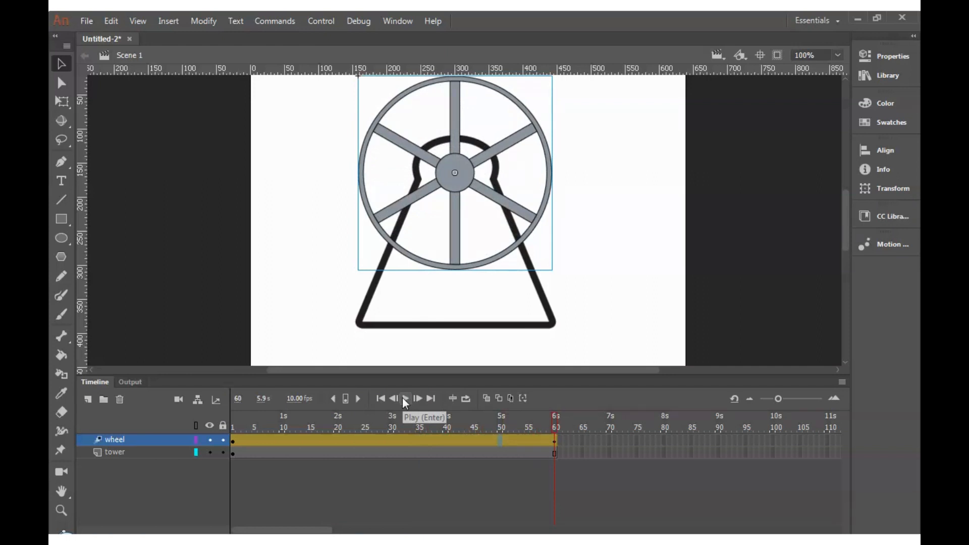
pyautogui.moveTo(553, 422); pyautogui.dragTo(226, 420)
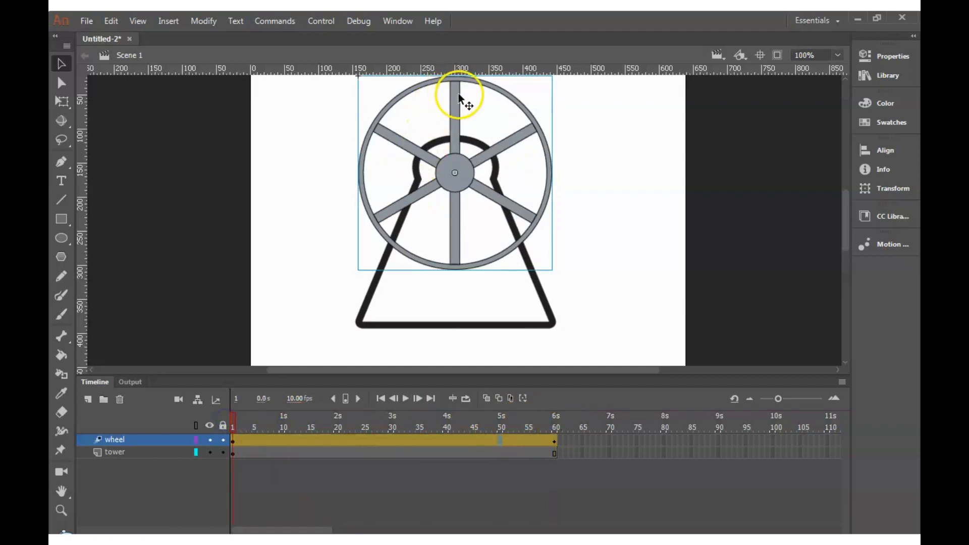
pyautogui.click(405, 399)
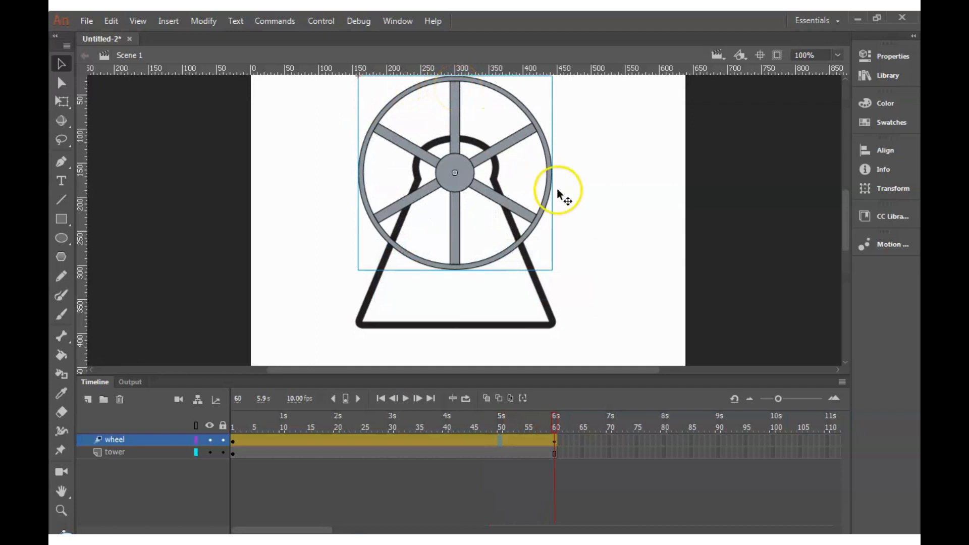
# - Add a new layer above the wheel layer and name it g_mag
pyautogui.scroll(-3, 580, 205)
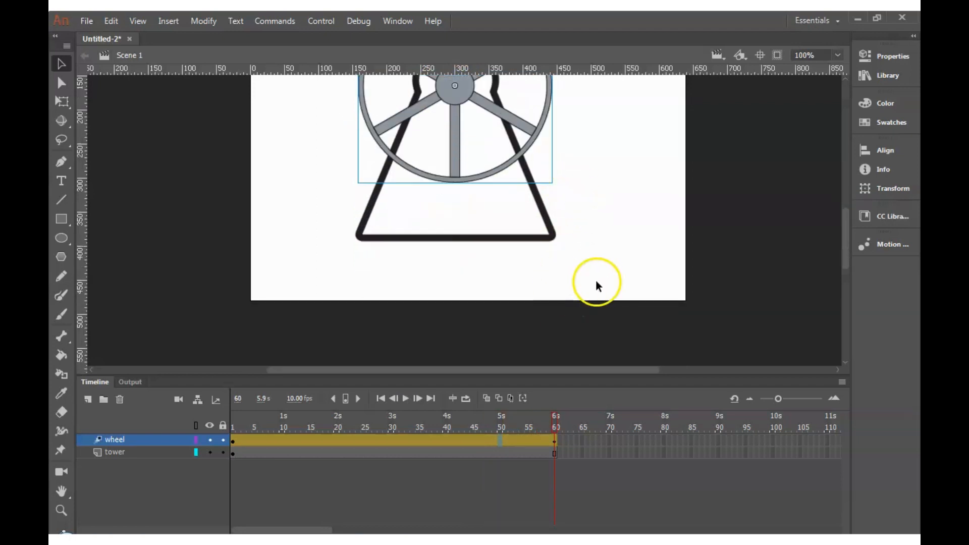
pyautogui.scroll(6, 596, 280)
pyautogui.scroll(-7, 594, 278)
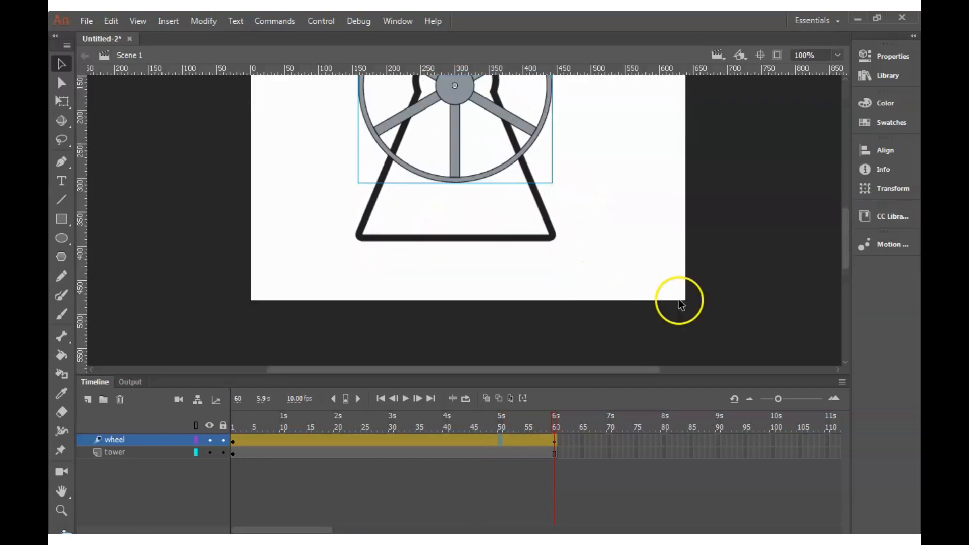
pyautogui.moveTo(846, 248); pyautogui.dragTo(838, 222)
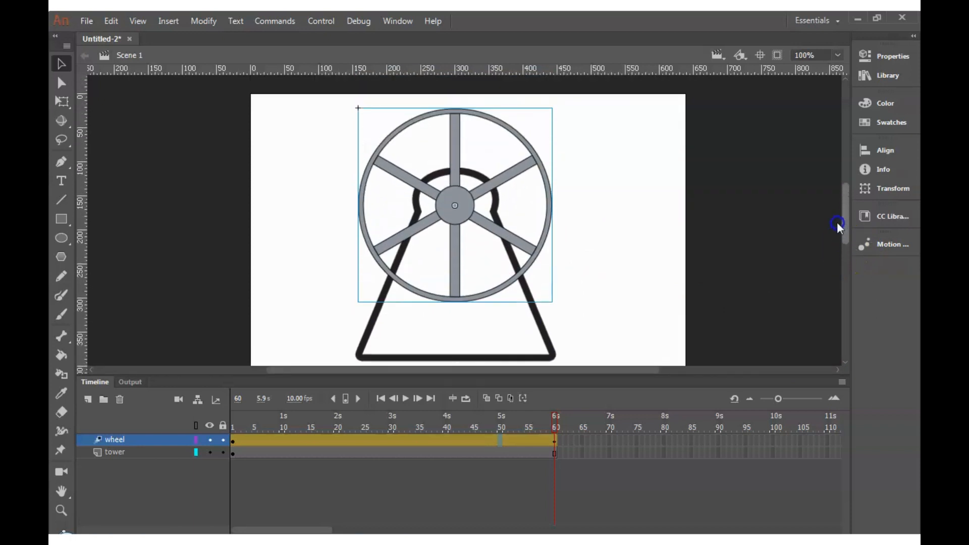
pyautogui.click(87, 399)
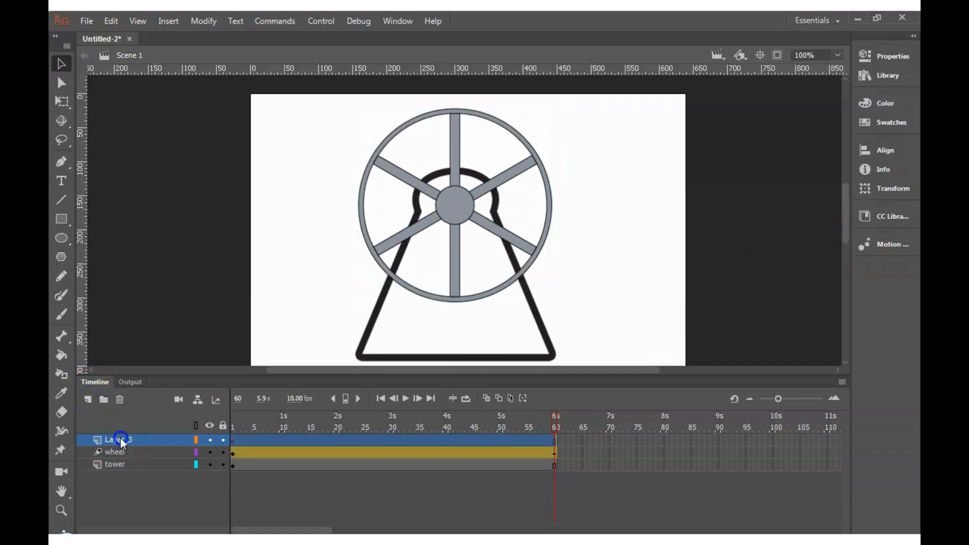
pyautogui.doubleClick(120, 441)
pyautogui.write('g_mag')
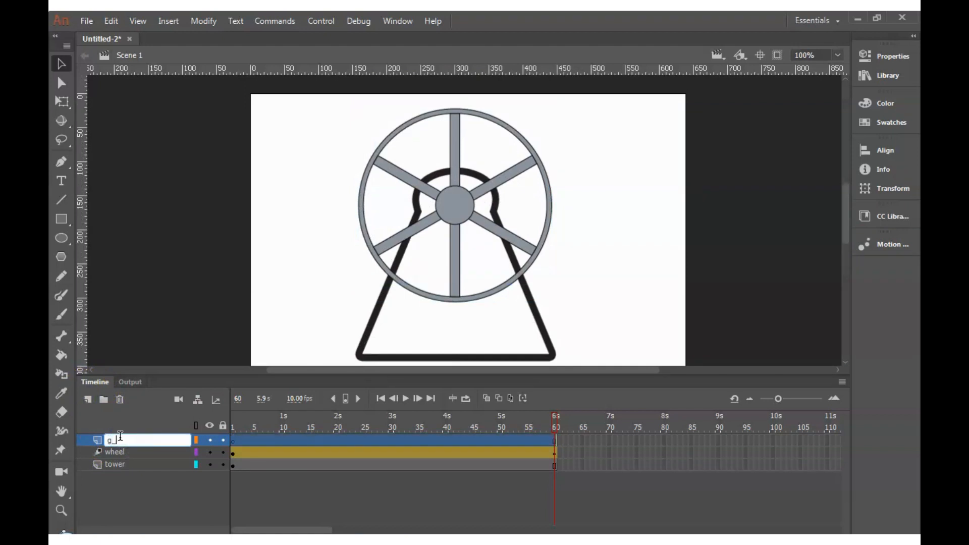
pyautogui.click(155, 498)
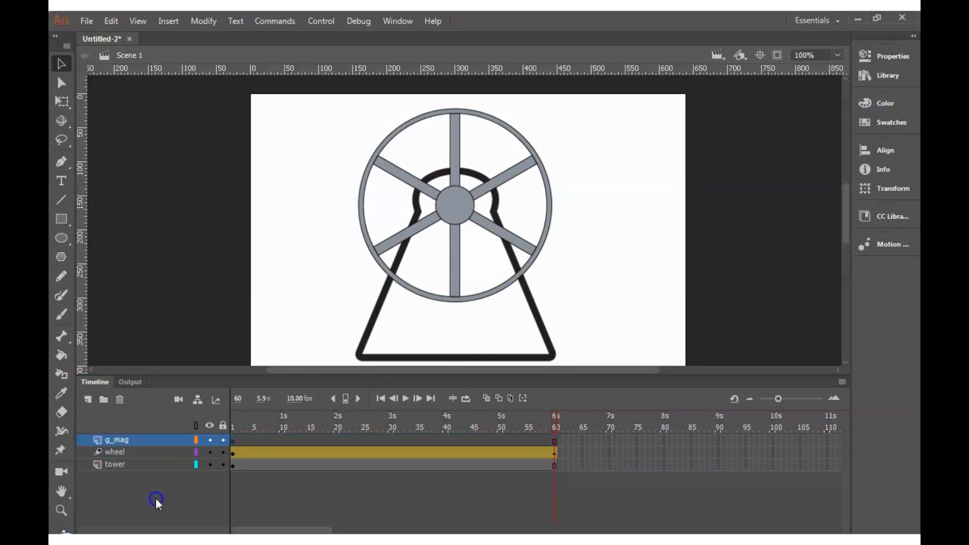
# - Place gondola_mag.png from the library on the g_mag layer, centred on the wheel's top spoke with its upper edge at the rim
pyautogui.click(883, 76)
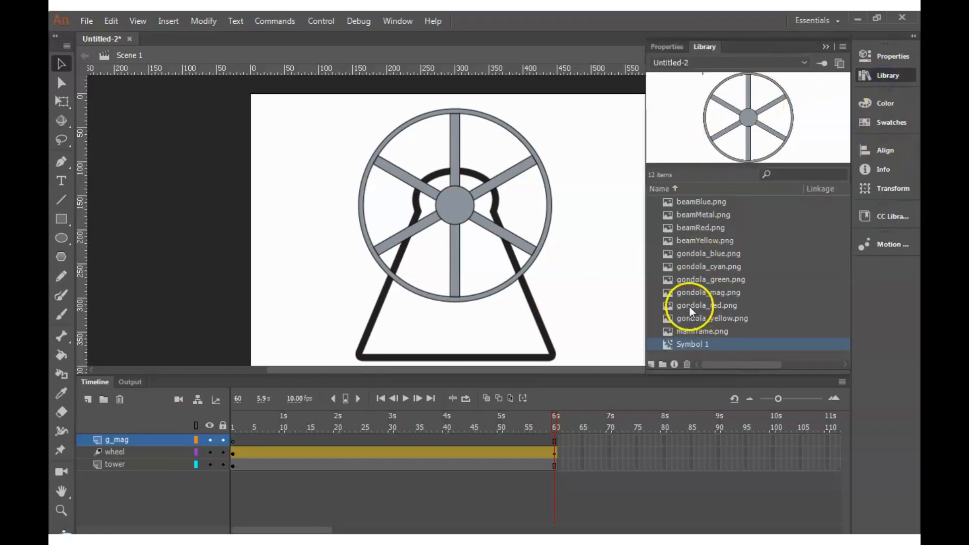
pyautogui.moveTo(696, 292); pyautogui.dragTo(461, 137)
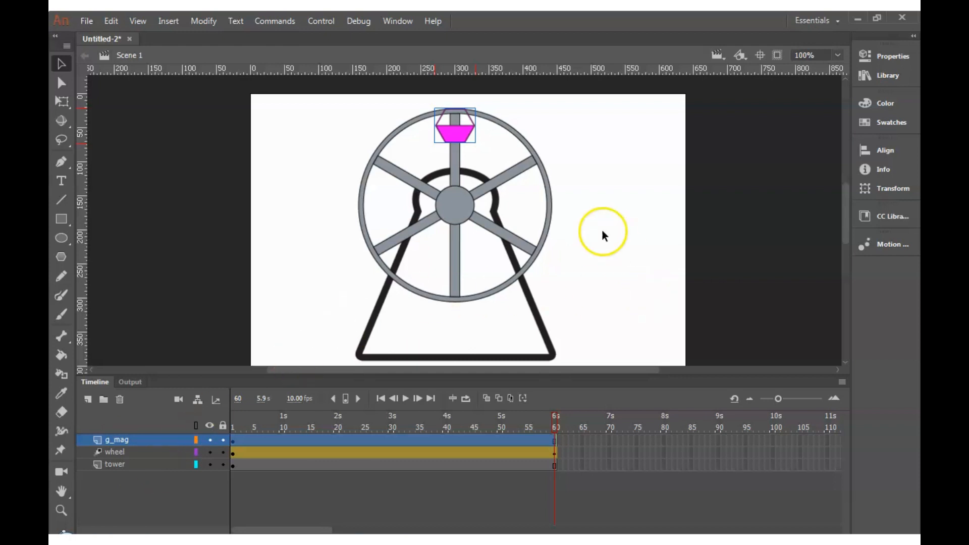
pyautogui.click(538, 497)
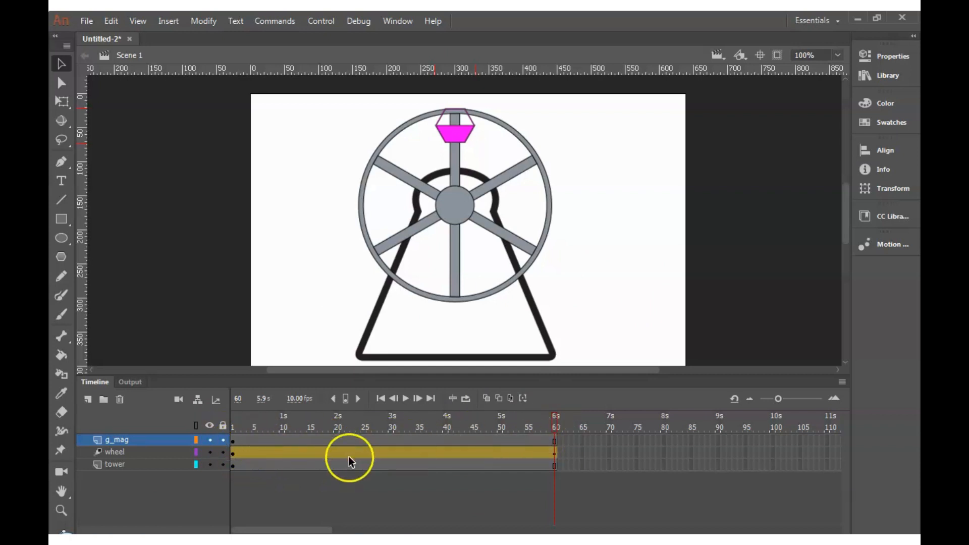
# - Create a motion tween for the magenta gondola on the g_mag layer, accepting its conversion to a symbol
pyautogui.click(171, 23)
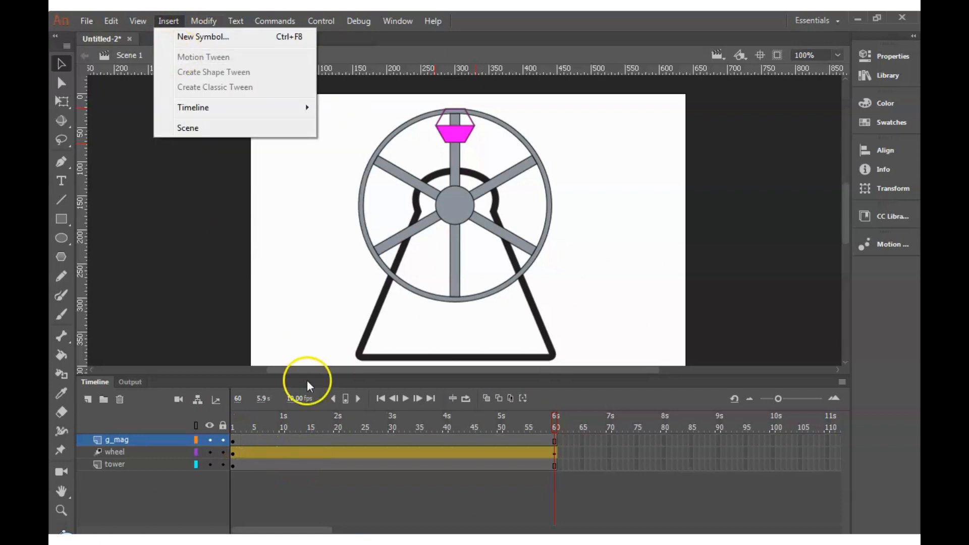
pyautogui.click(135, 441)
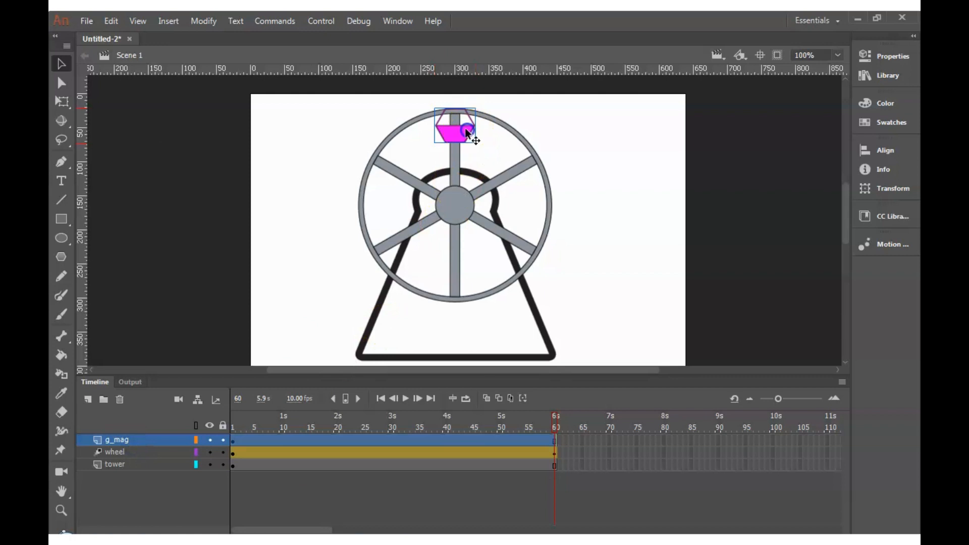
pyautogui.click(169, 21)
pyautogui.click(194, 58)
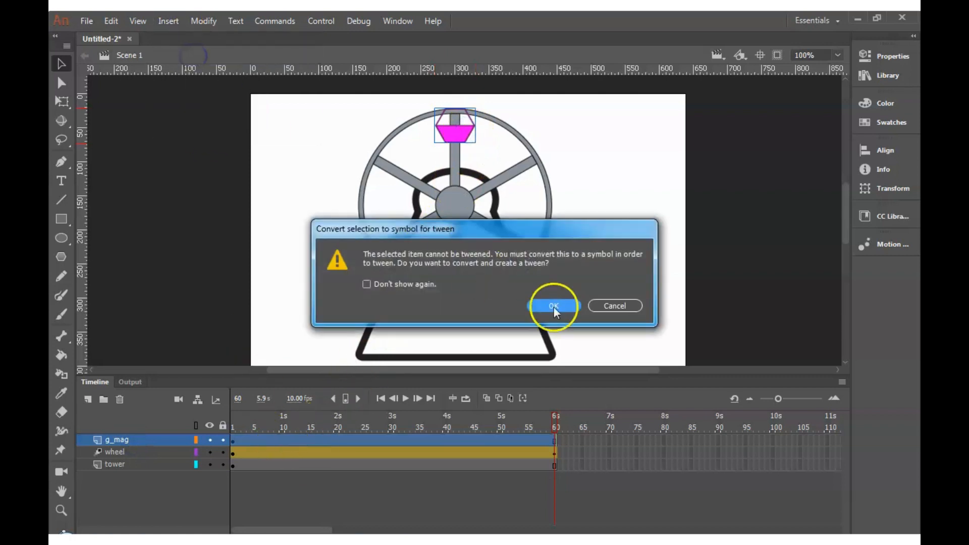
pyautogui.click(566, 307)
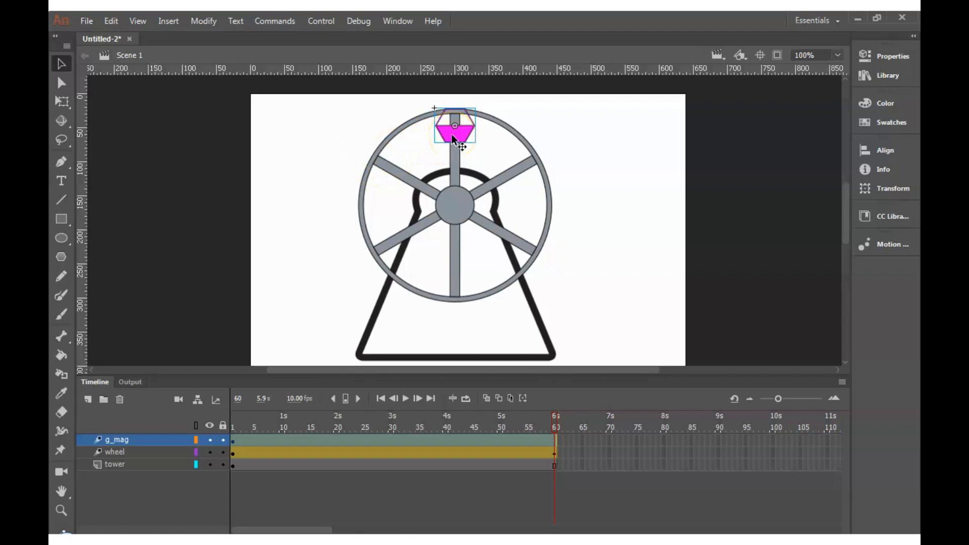
# - Insert a Position keyframe at frame 50 of the g_mag layer's tween
pyautogui.click(499, 440)
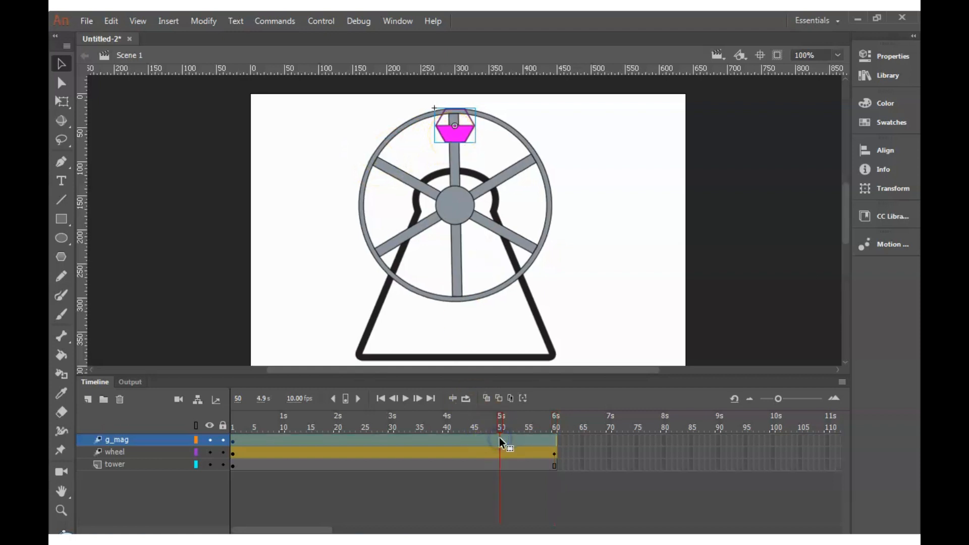
pyautogui.rightClick(498, 437)
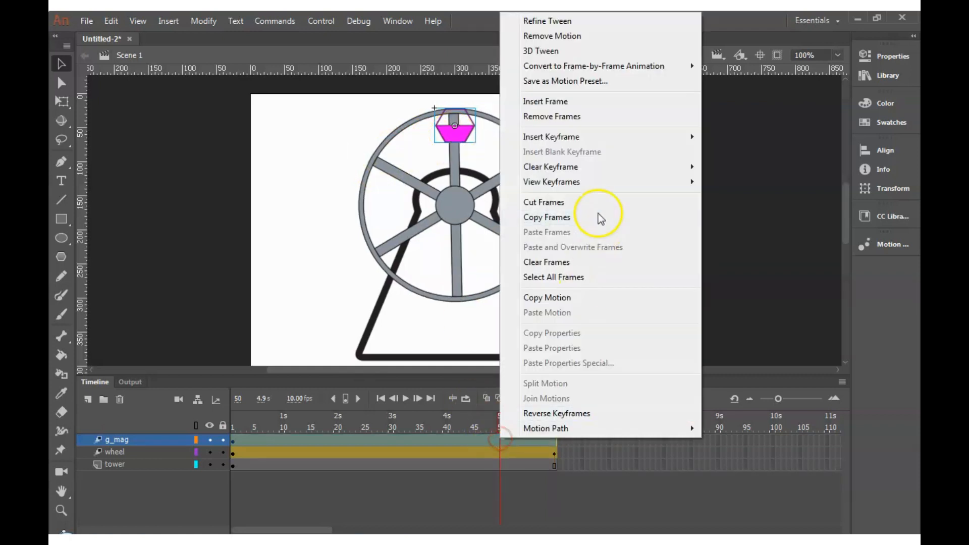
pyautogui.moveTo(579, 139)
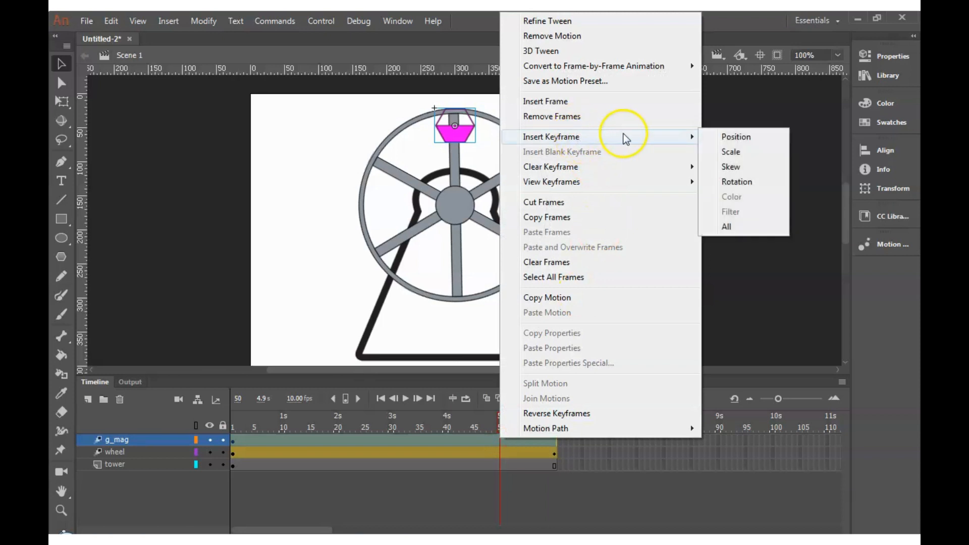
pyautogui.click(746, 141)
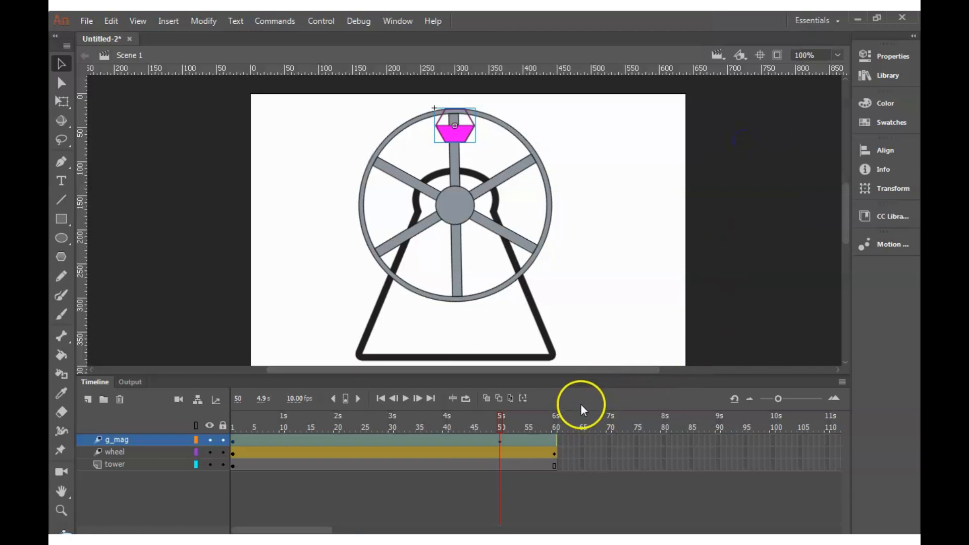
# - Position the magenta gondola at the upper-left spoke's end at frame 50 and at the lower-left spoke's end at frame 40
pyautogui.moveTo(452, 144); pyautogui.dragTo(379, 189)
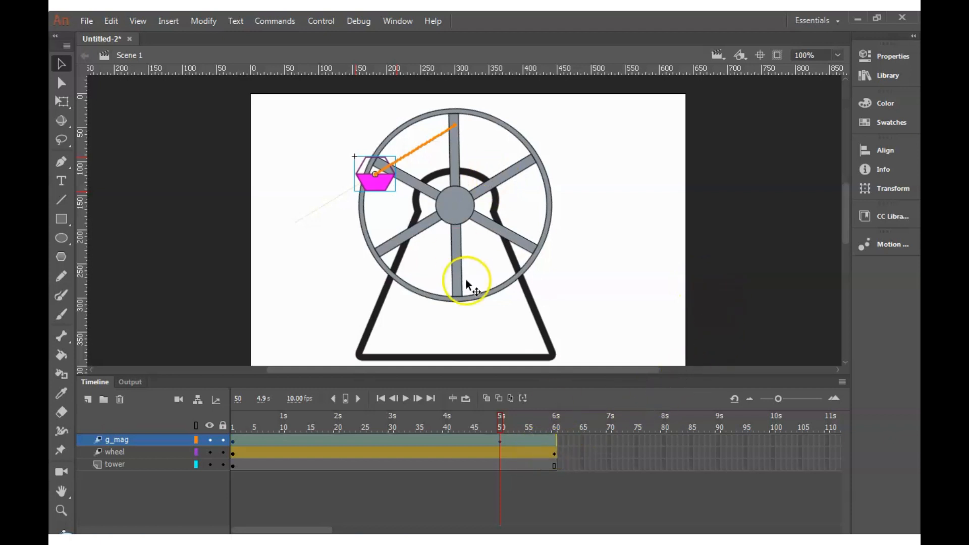
pyautogui.click(446, 440)
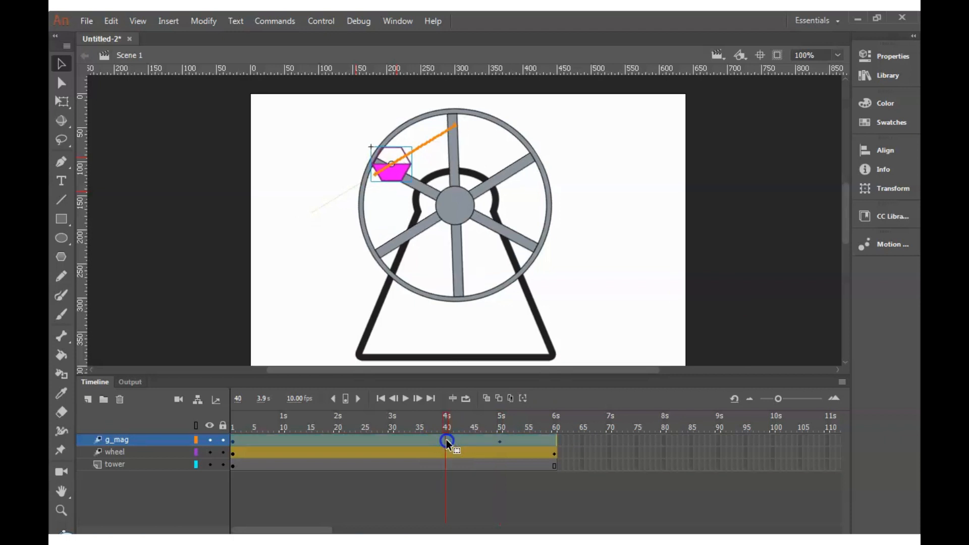
pyautogui.moveTo(392, 173); pyautogui.dragTo(371, 275)
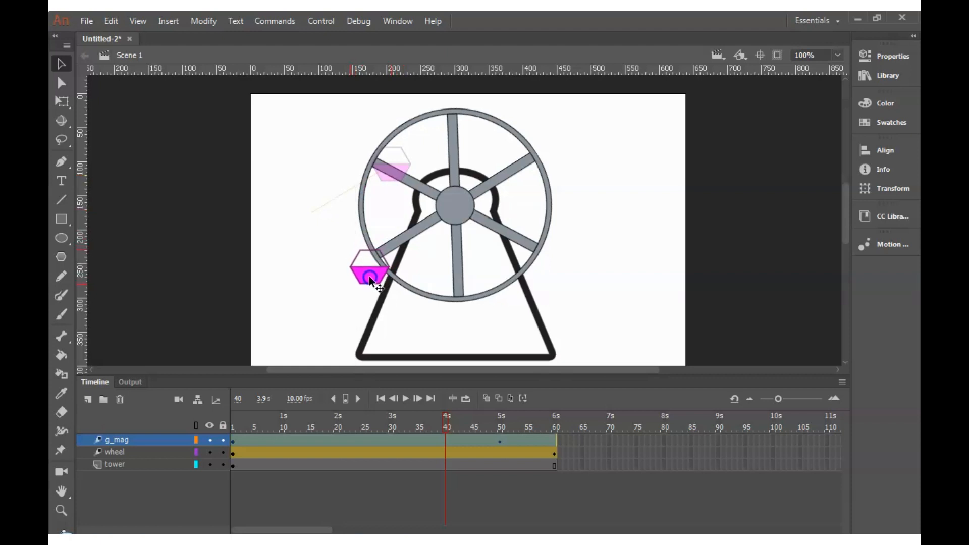
pyautogui.moveTo(370, 277); pyautogui.dragTo(369, 277)
pyautogui.click(421, 322)
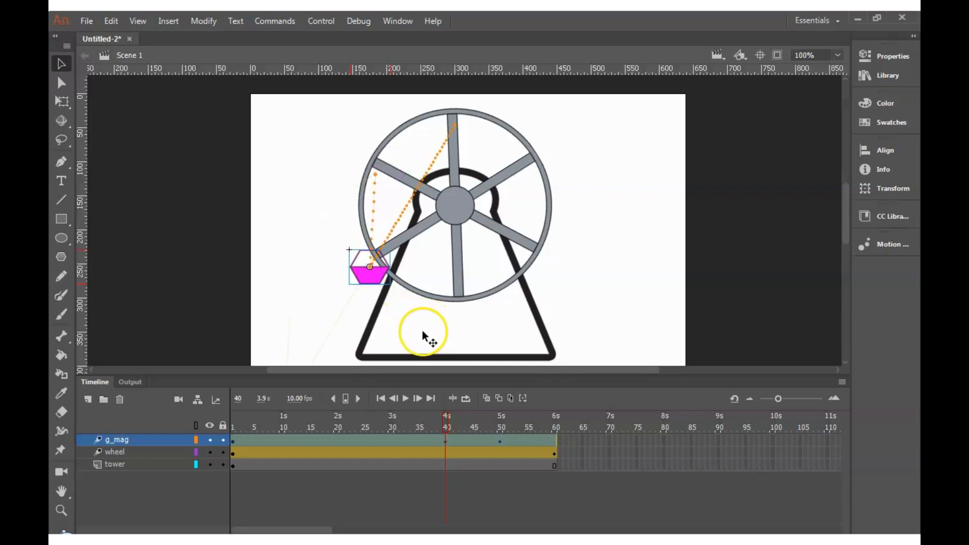
# - Position the magenta gondola below the bottom spoke at frame 30 and at the lower-right spoke's end at frame 20
pyautogui.click(392, 419)
pyautogui.moveTo(431, 269); pyautogui.dragTo(469, 328)
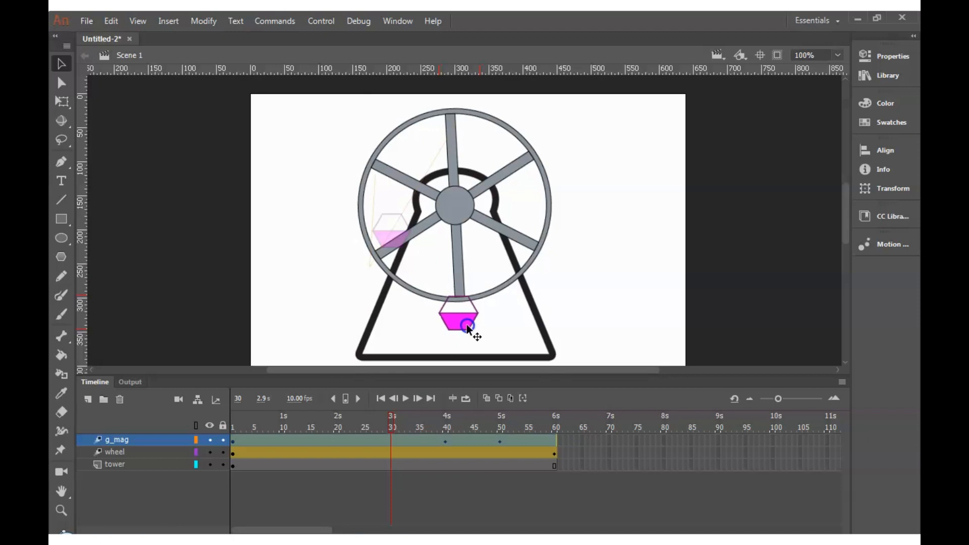
pyautogui.moveTo(467, 326); pyautogui.dragTo(465, 328)
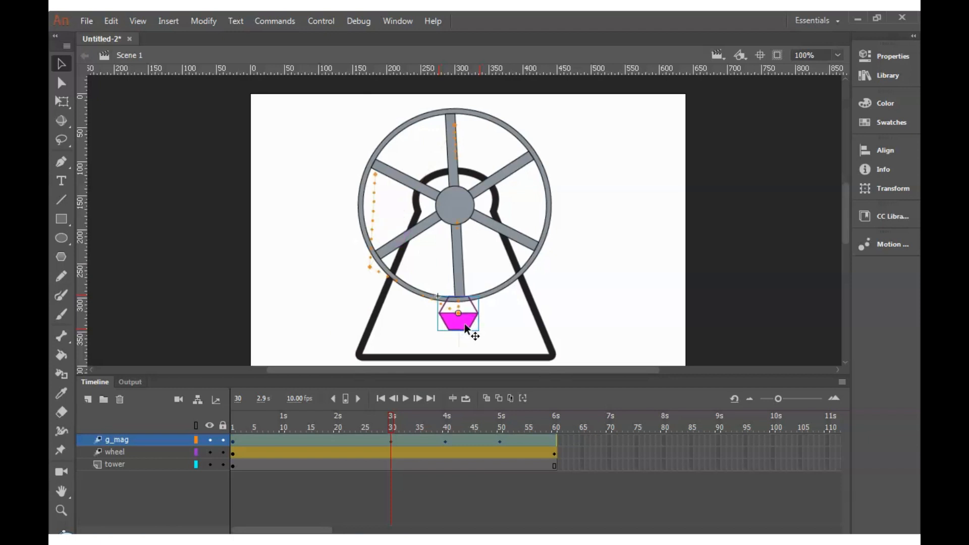
pyautogui.click(336, 417)
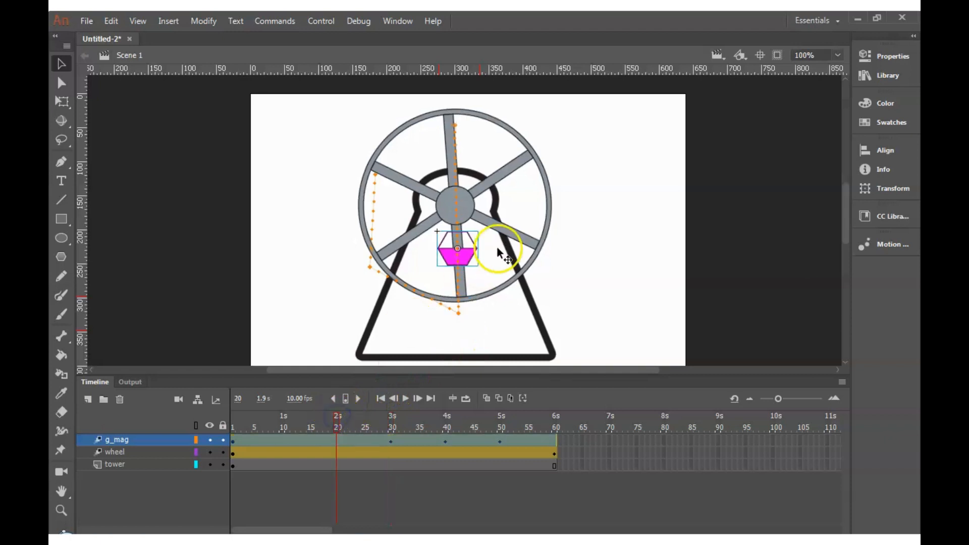
pyautogui.moveTo(470, 256); pyautogui.dragTo(553, 266)
# - Position the magenta gondola at the upper-right spoke's end at frame 10 and back on the top spoke at frame 60
pyautogui.click(282, 428)
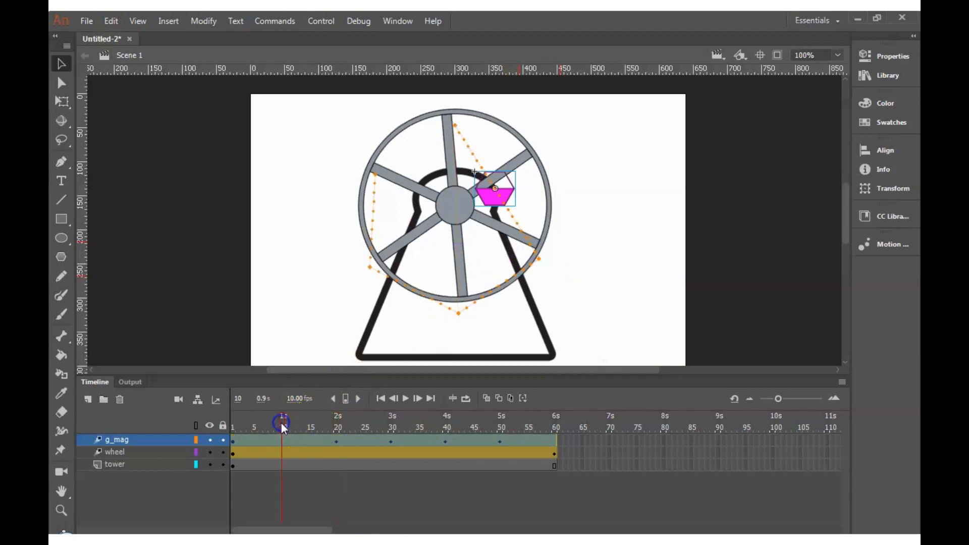
pyautogui.moveTo(523, 191); pyautogui.dragTo(543, 169)
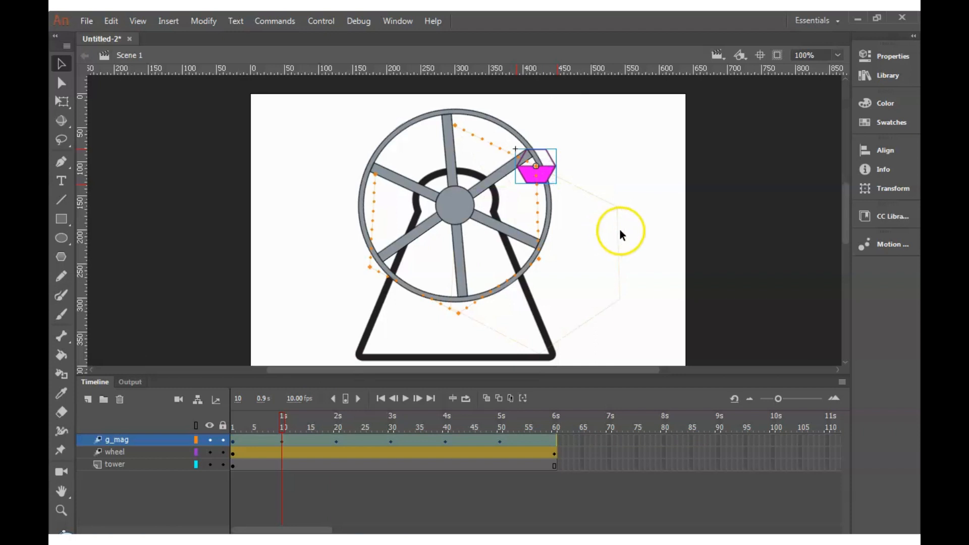
pyautogui.click(554, 437)
pyautogui.moveTo(384, 178); pyautogui.dragTo(463, 131)
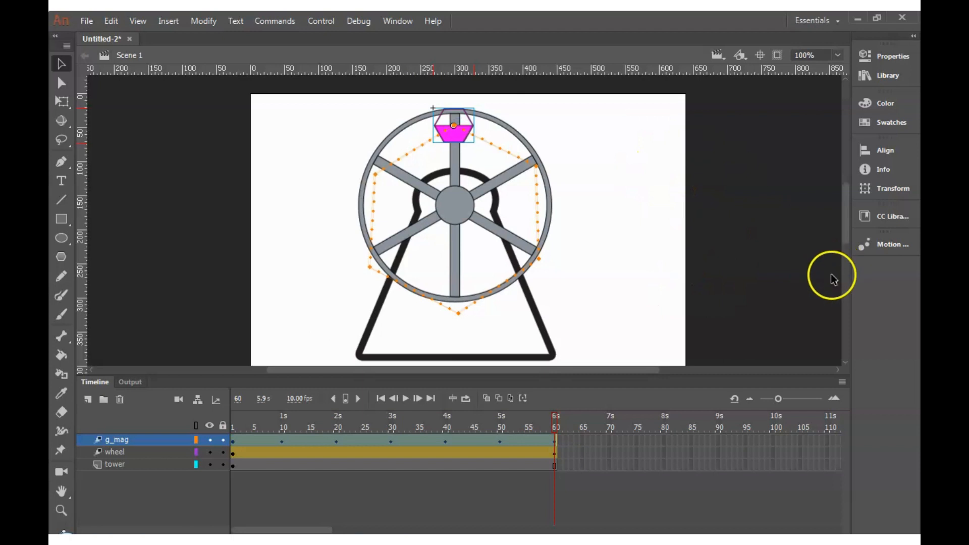
# - Play the animation from frame 1 to check the magenta gondola's travel around the wheel
pyautogui.click(233, 415)
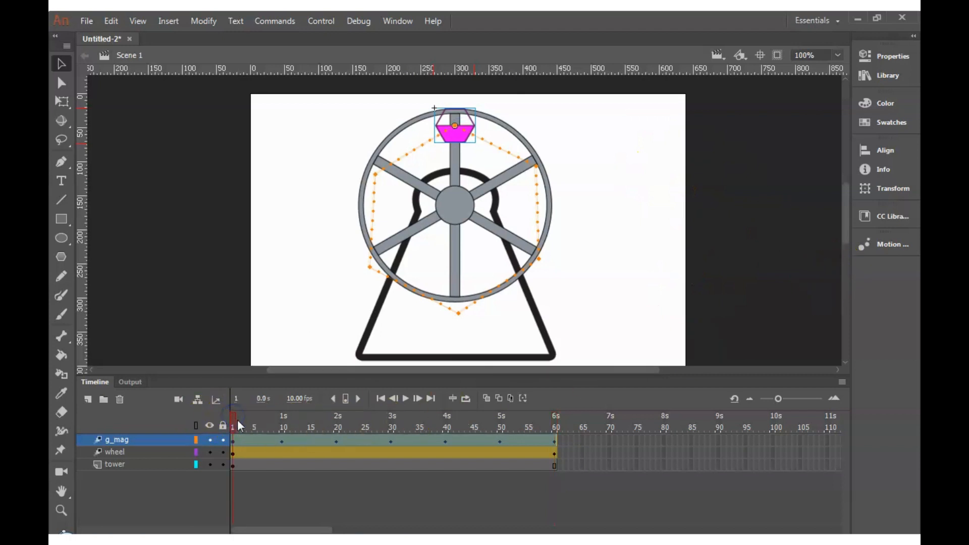
pyautogui.click(407, 397)
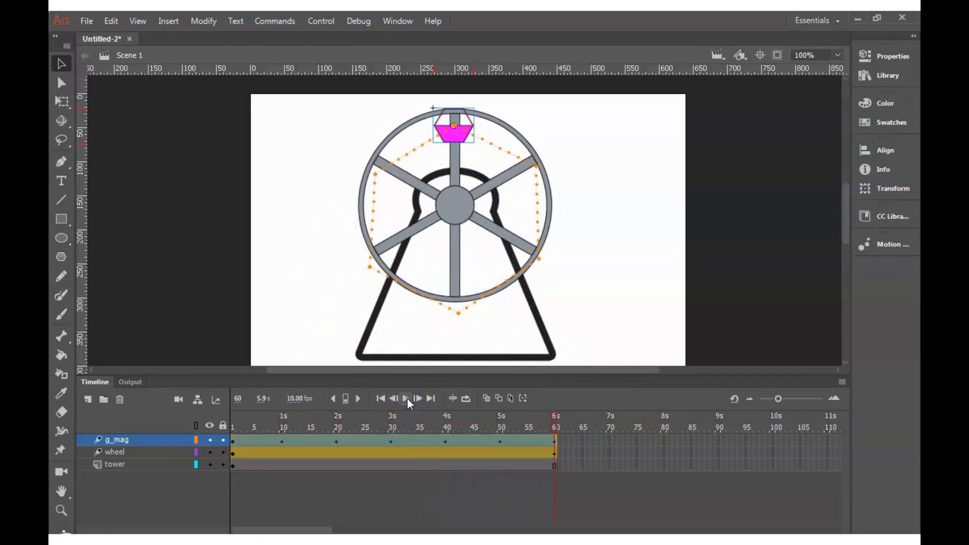
pyautogui.click(767, 228)
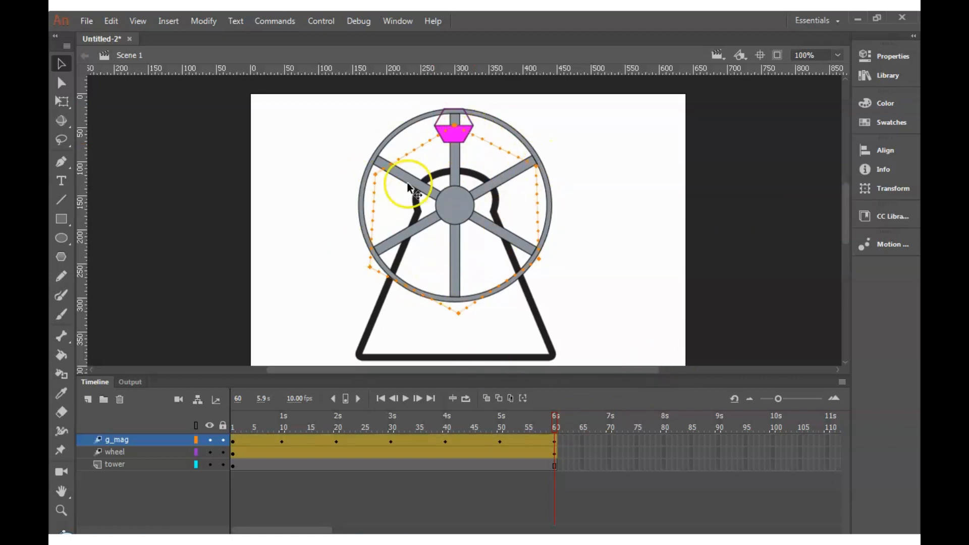
# - Bend the right-hand segments of the magenta gondola's motion path into outward curves and centre its lowest point under the bottom spoke
pyautogui.moveTo(492, 143); pyautogui.dragTo(504, 130)
pyautogui.click(62, 63)
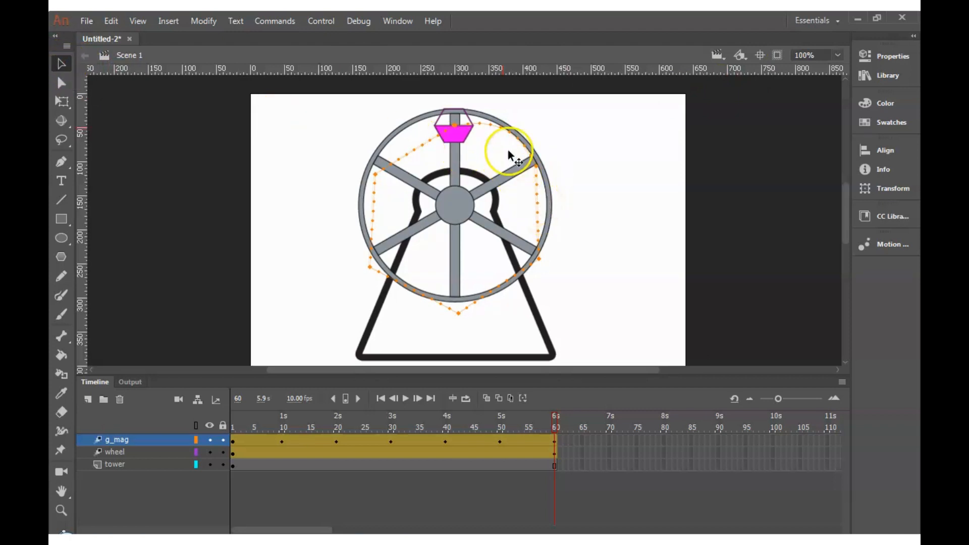
pyautogui.moveTo(507, 133); pyautogui.dragTo(506, 143)
pyautogui.moveTo(538, 213); pyautogui.dragTo(546, 211)
pyautogui.moveTo(509, 281); pyautogui.dragTo(514, 293)
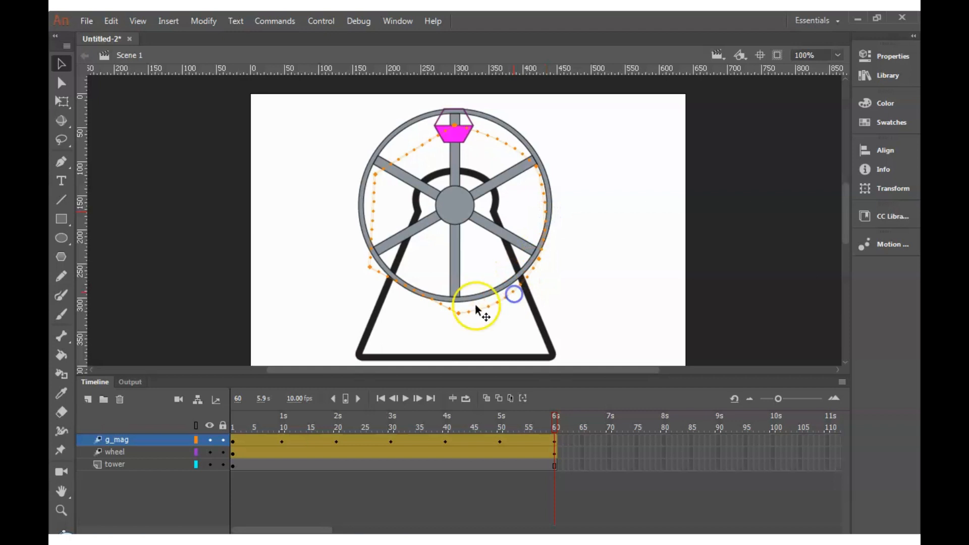
pyautogui.moveTo(459, 313)
pyautogui.mouseDown()
pyautogui.moveTo(454, 300)
pyautogui.moveTo(457, 313)
pyautogui.mouseUp()
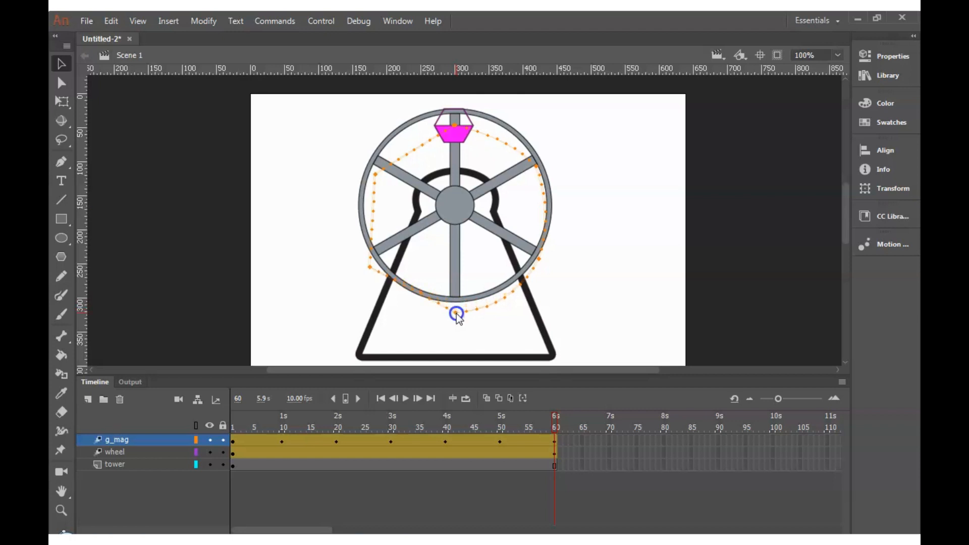
pyautogui.click(408, 290)
pyautogui.moveTo(413, 299); pyautogui.dragTo(406, 302)
pyautogui.hotkey('ctrl', 'z')
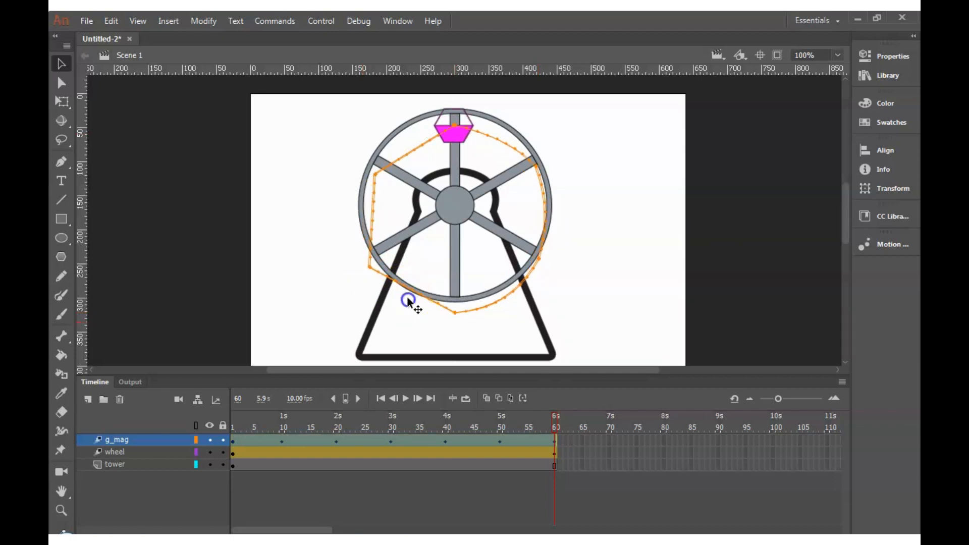
pyautogui.click(388, 272)
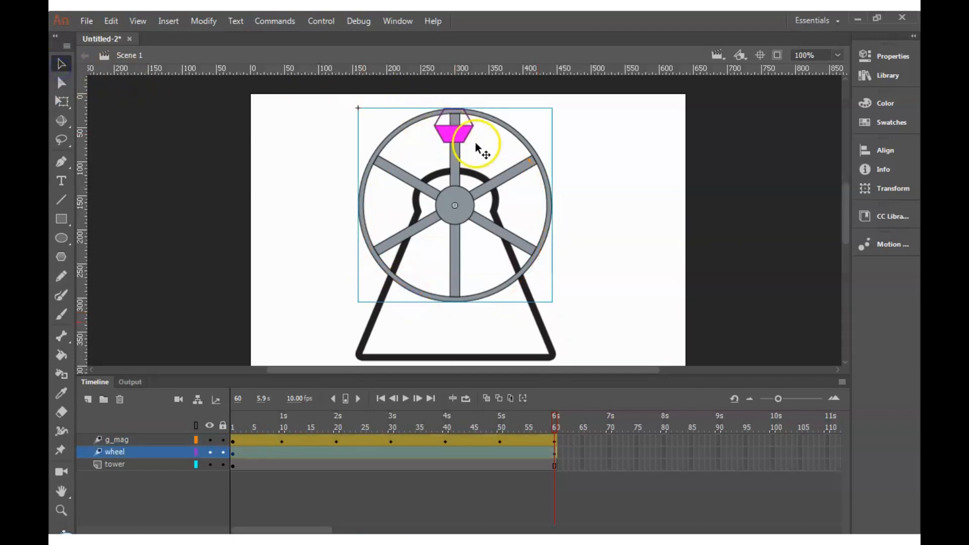
# - Bend the left-hand segments of the magenta gondola's motion path outward at frame 60 to round the path into a circle
pyautogui.click(315, 439)
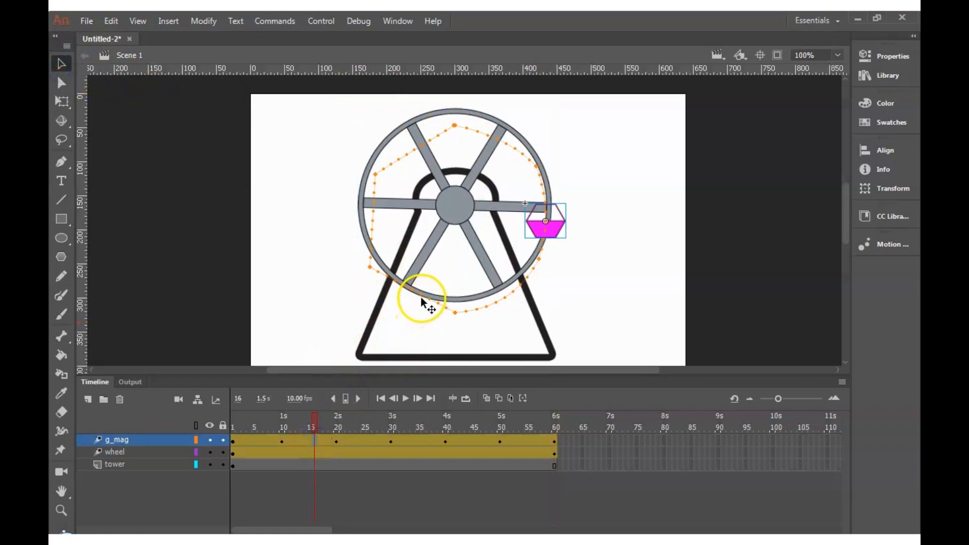
pyautogui.click(232, 415)
pyautogui.click(556, 416)
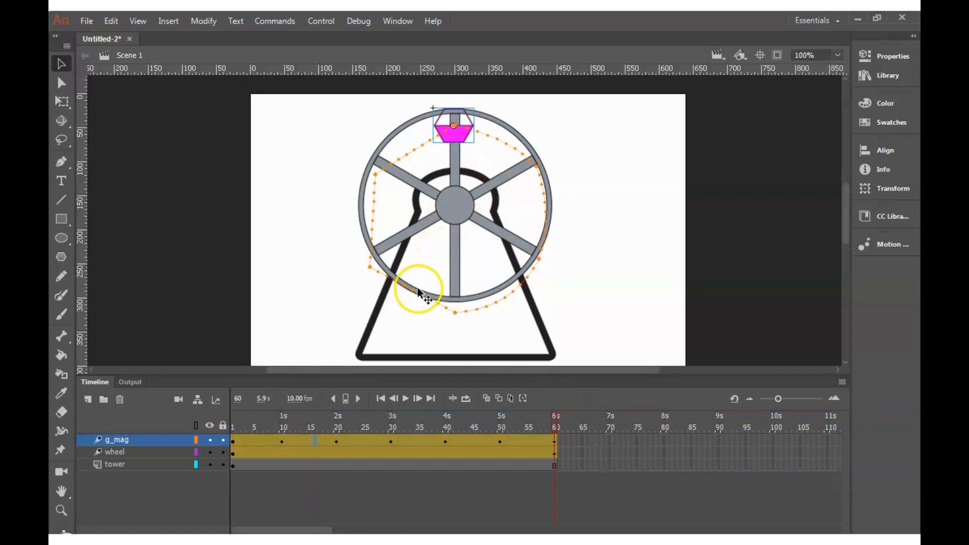
pyautogui.click(404, 302)
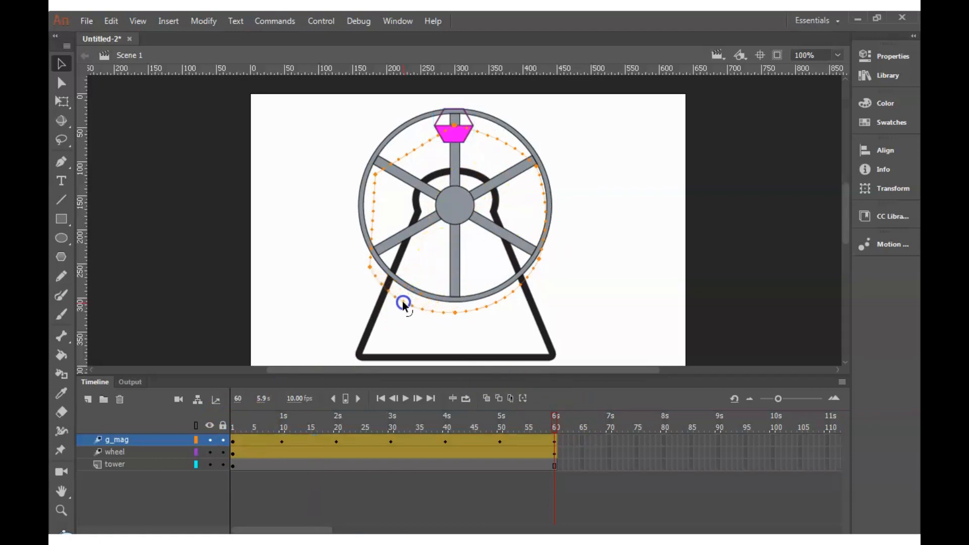
pyautogui.click(367, 211)
pyautogui.moveTo(368, 211); pyautogui.dragTo(353, 209)
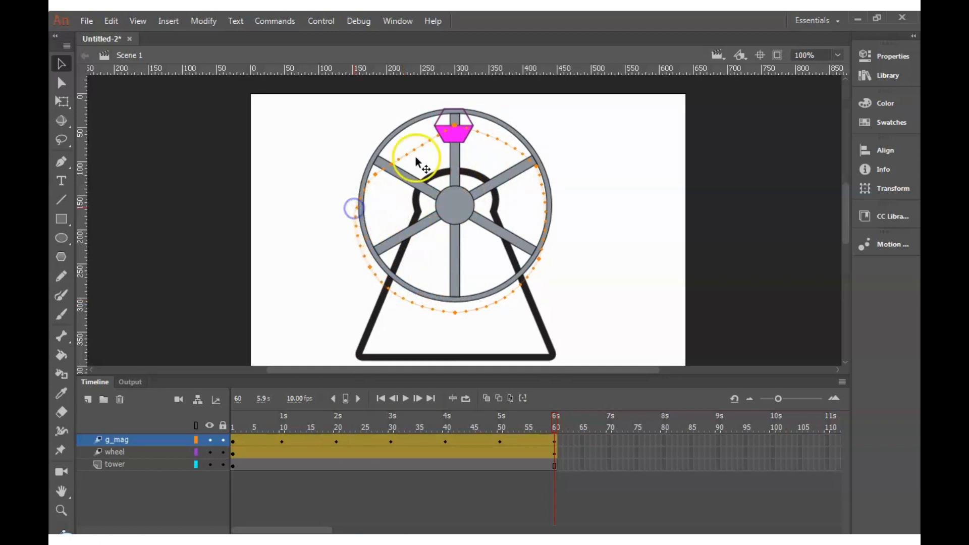
pyautogui.moveTo(413, 147); pyautogui.dragTo(407, 142)
pyautogui.moveTo(496, 136); pyautogui.dragTo(496, 137)
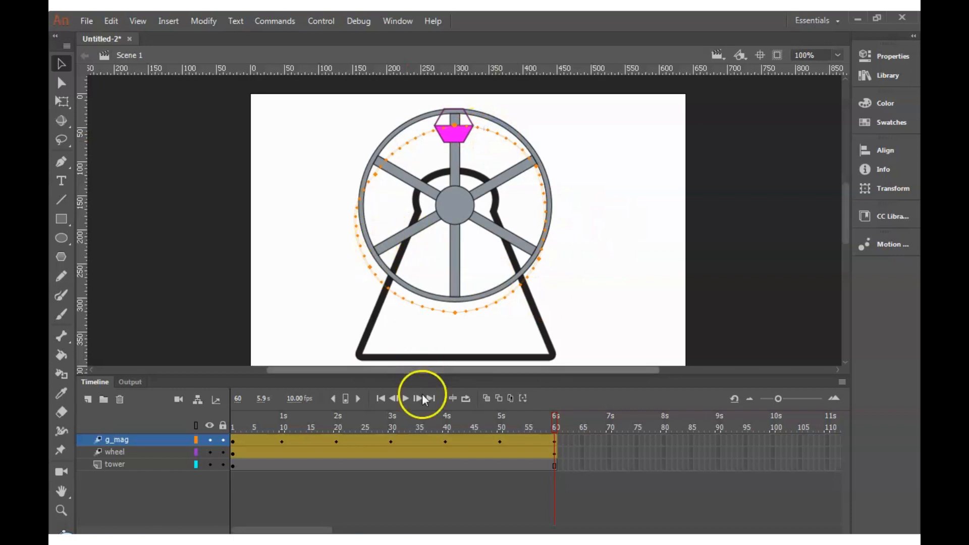
# - Replay the animation from frame 1 to check the magenta gondola's motion along the curved path
pyautogui.click(541, 468)
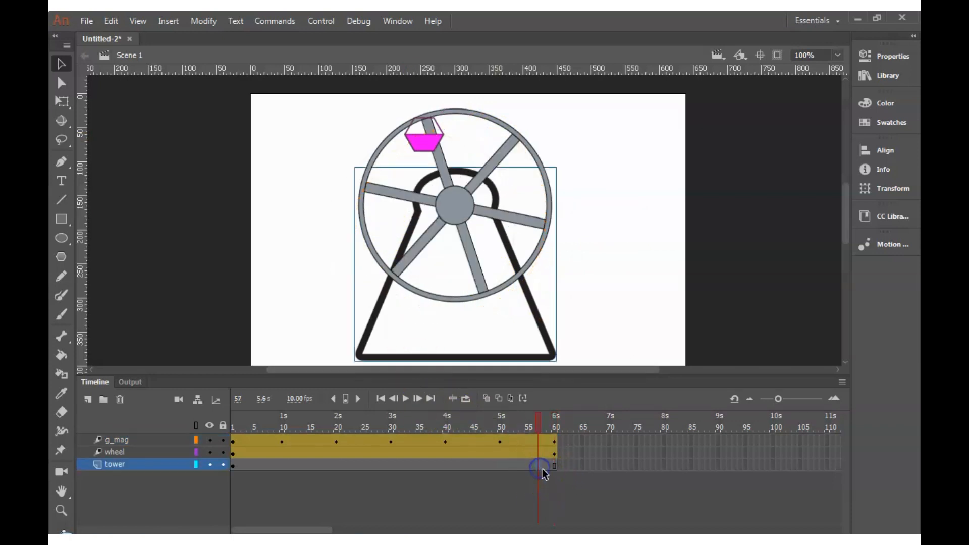
pyautogui.click(234, 419)
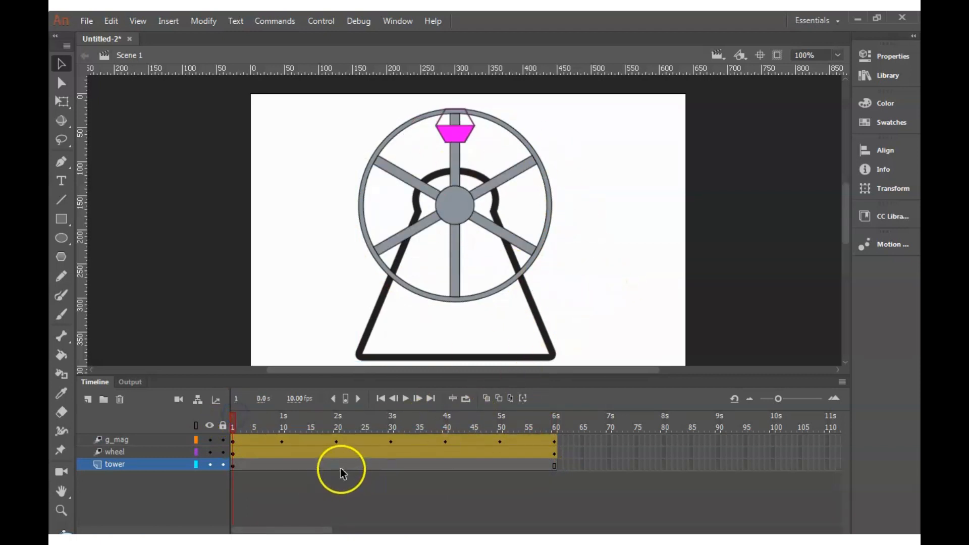
pyautogui.click(406, 399)
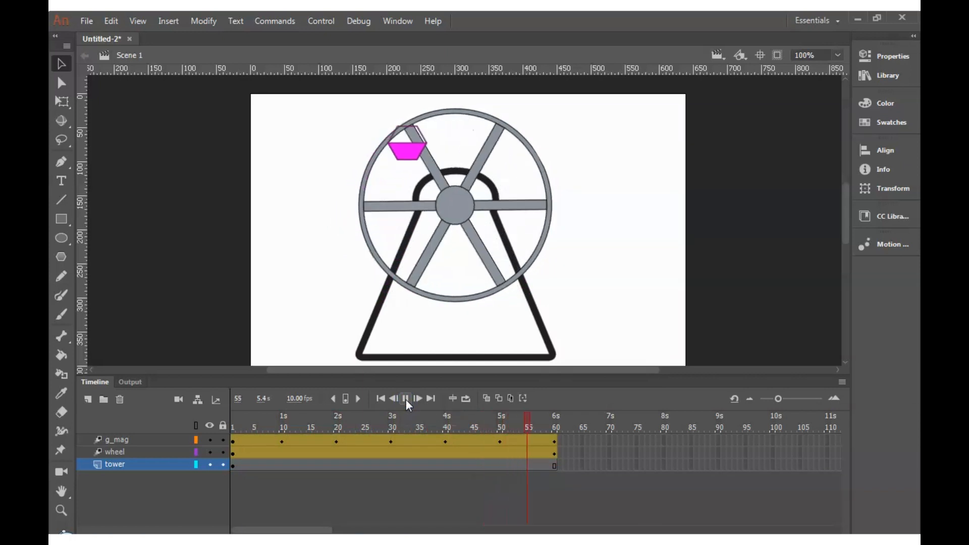
pyautogui.click(383, 391)
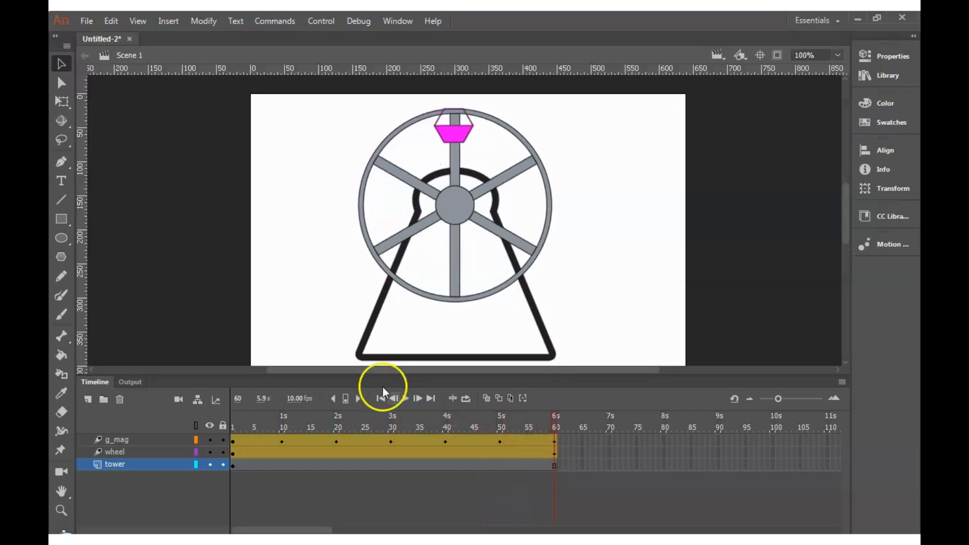
# - Add a new layer above g_mag and name it g_green
pyautogui.click(125, 440)
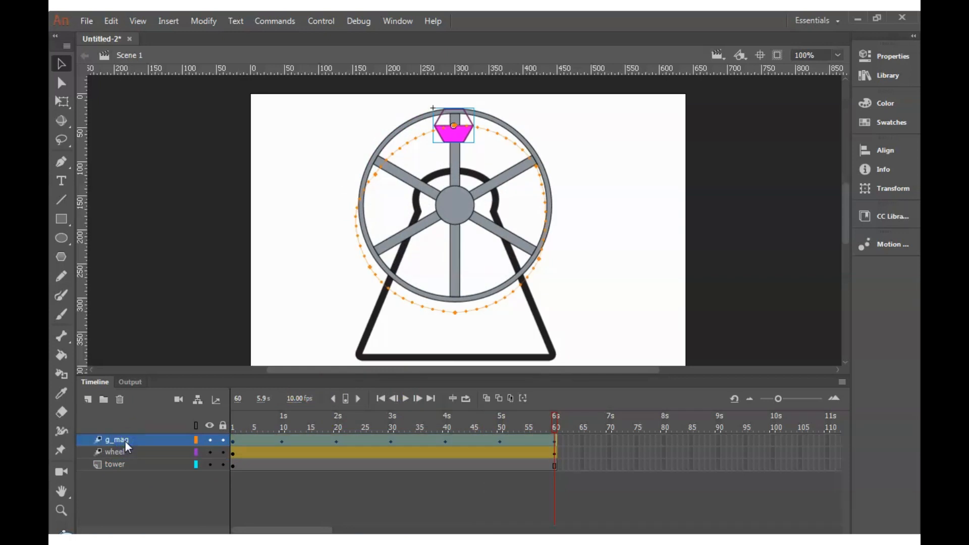
pyautogui.click(88, 400)
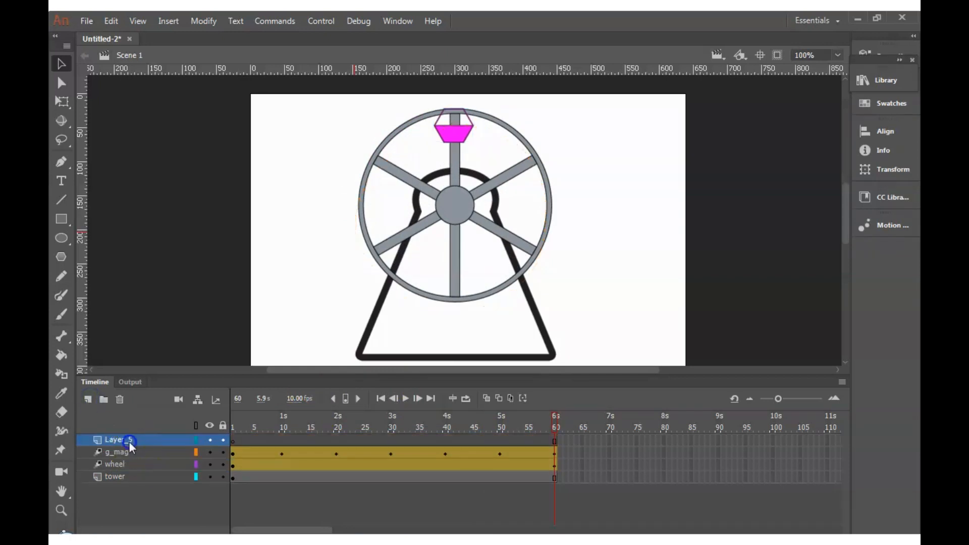
pyautogui.doubleClick(129, 440)
pyautogui.write('g_grre')
pyautogui.press('BackSpace')
pyautogui.press('BackSpace')
pyautogui.write('een')
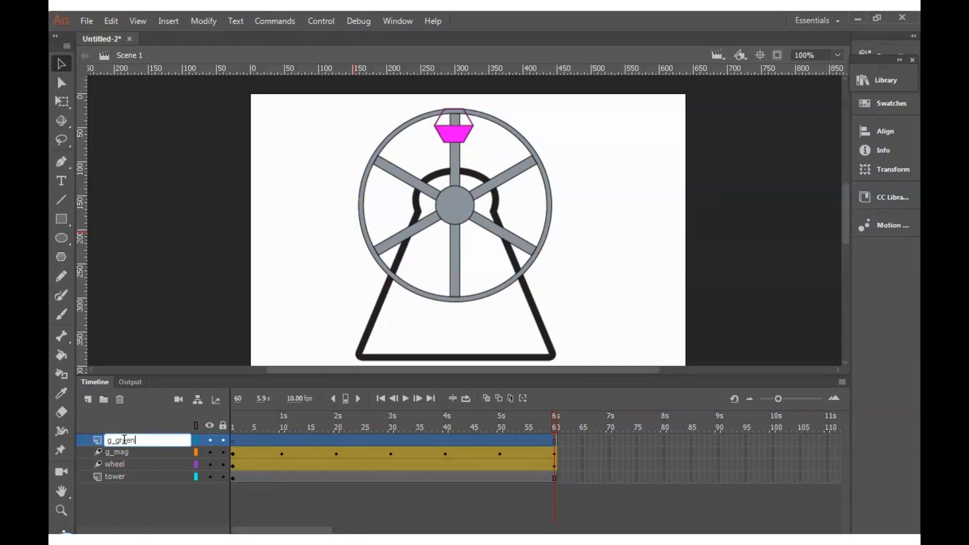
pyautogui.click(125, 496)
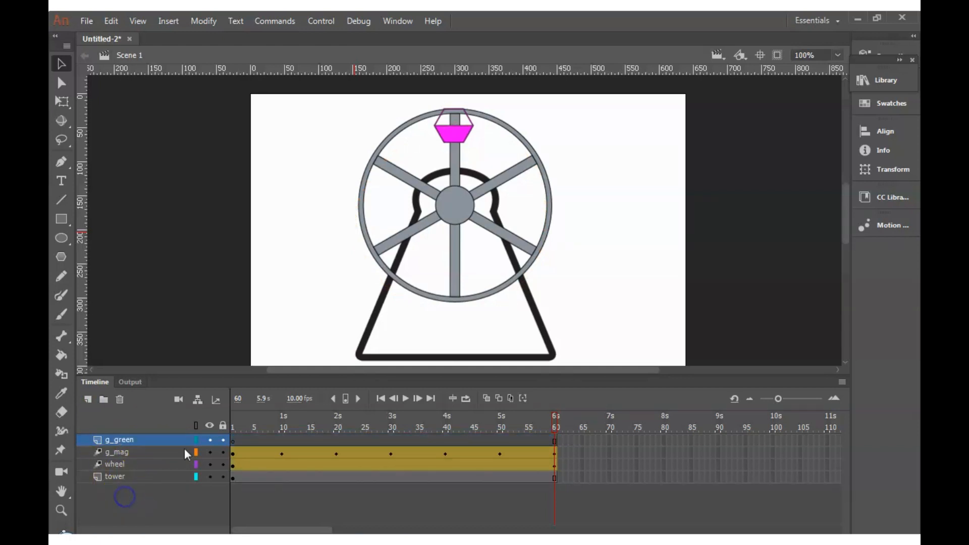
# - Place the green gondola from the library at the upper-right spoke's end on g_green and motion-tween it, accepting its conversion to a symbol
pyautogui.click(877, 84)
pyautogui.moveTo(705, 311); pyautogui.dragTo(535, 183)
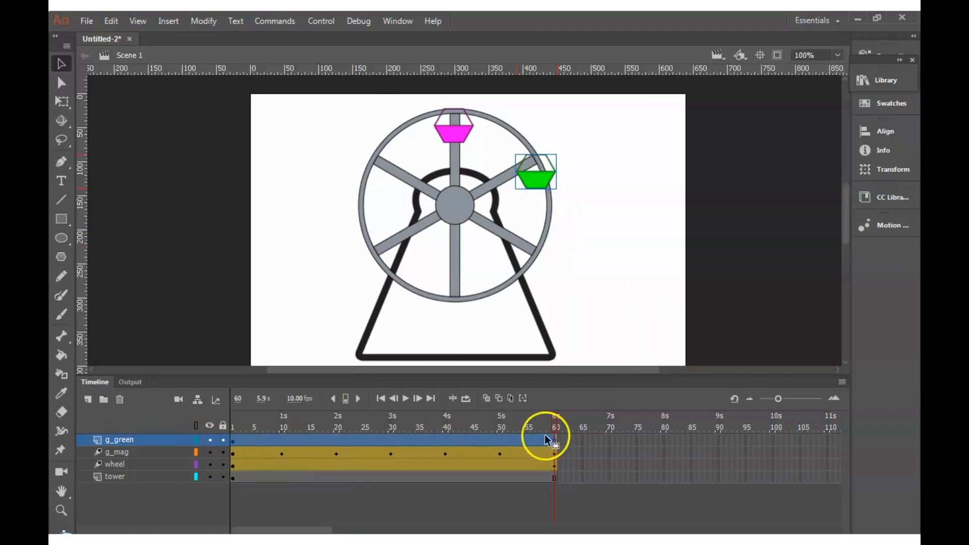
pyautogui.click(168, 20)
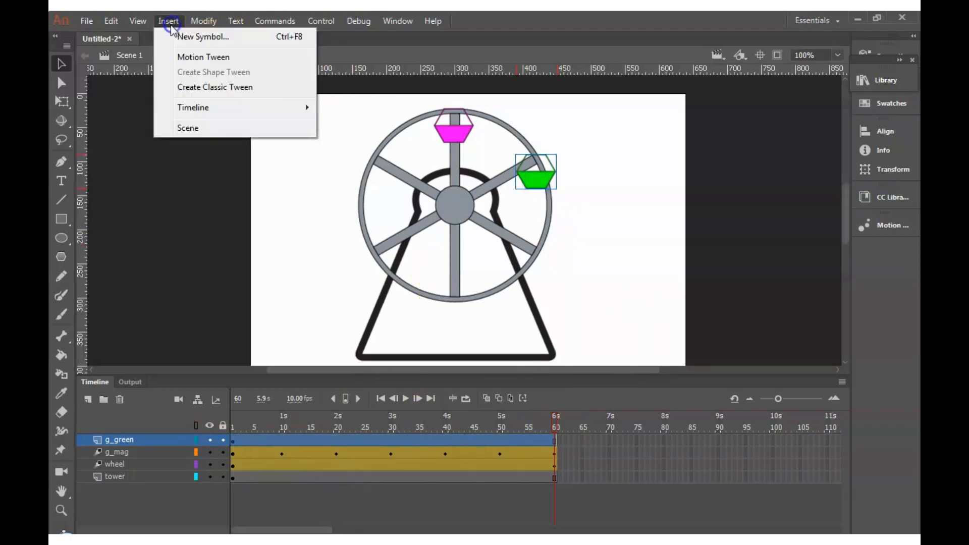
pyautogui.click(186, 56)
pyautogui.click(554, 306)
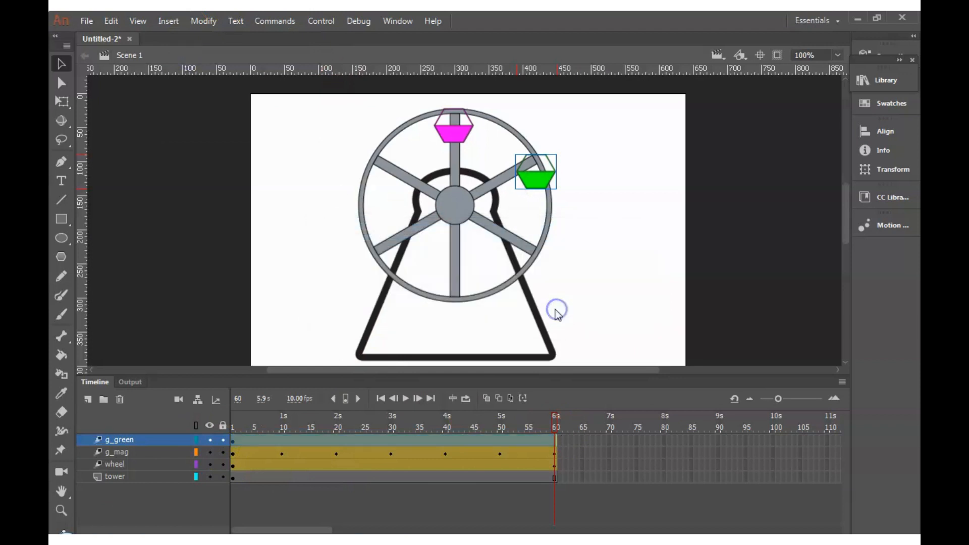
# - Position the green gondola on the wheel's top spoke at frame 50
pyautogui.click(502, 428)
pyautogui.moveTo(534, 180); pyautogui.dragTo(463, 151)
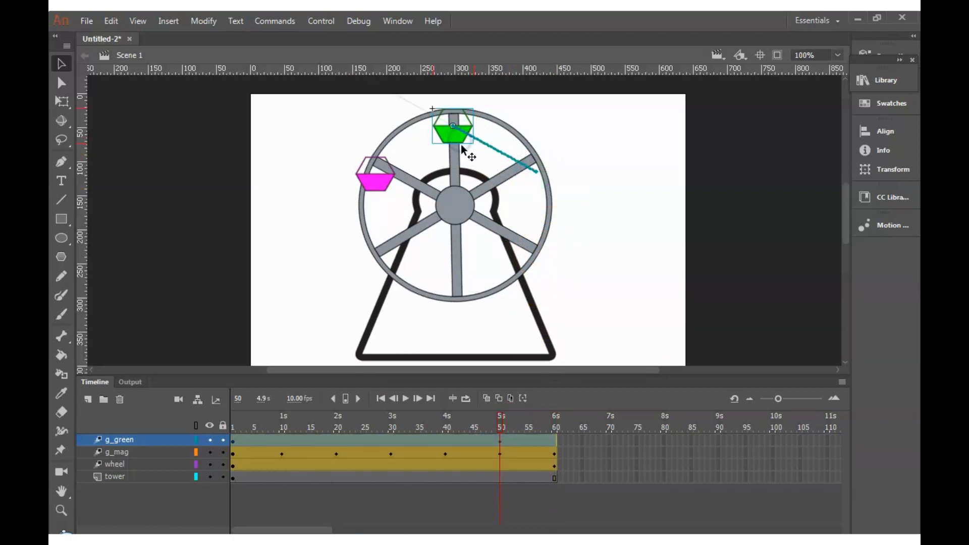
# - Position the green gondola at the upper-left spoke at frame 40, lower-left at frame 30, bottom at frame 20 and lower-right at frame 10
pyautogui.click(447, 426)
pyautogui.moveTo(468, 147); pyautogui.dragTo(371, 277)
pyautogui.click(391, 426)
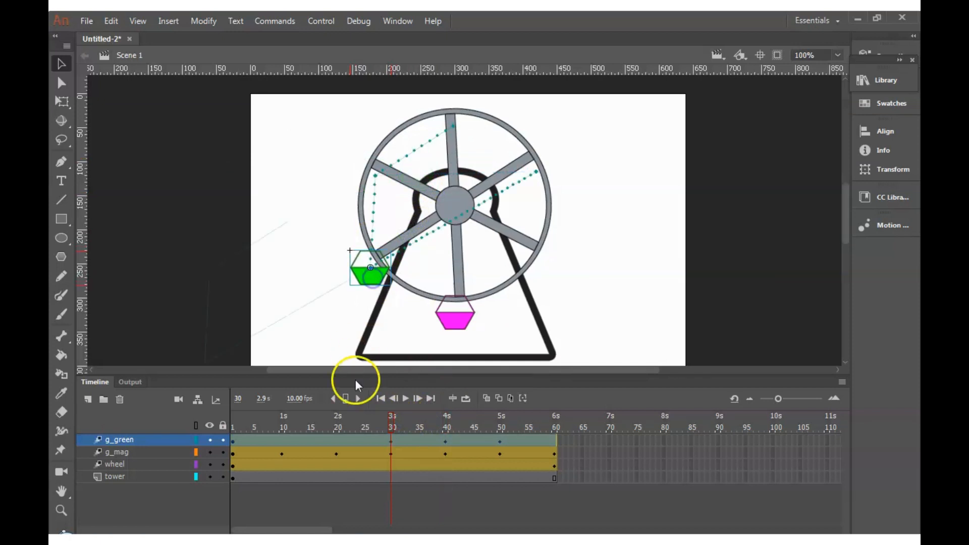
pyautogui.click(337, 420)
pyautogui.moveTo(433, 253); pyautogui.dragTo(467, 335)
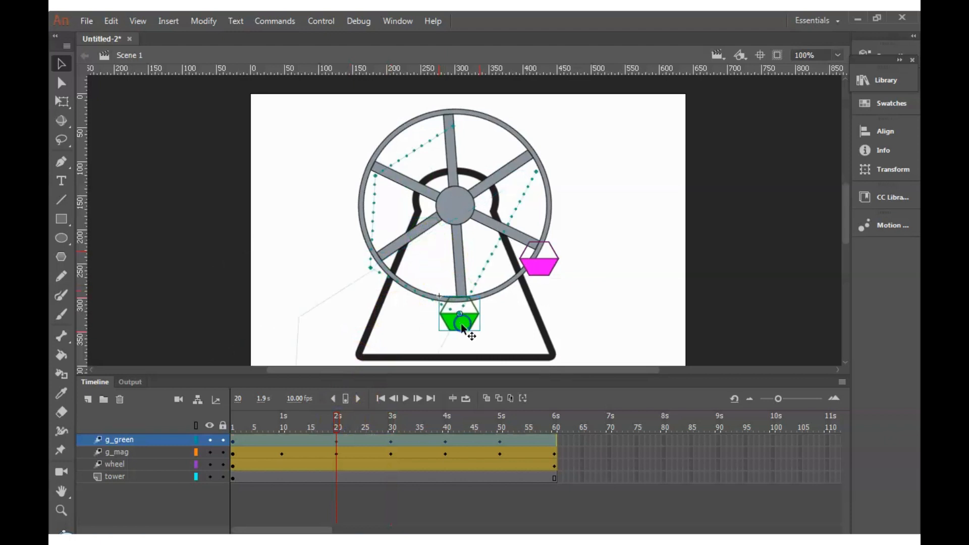
pyautogui.click(282, 421)
pyautogui.moveTo(506, 252); pyautogui.dragTo(550, 275)
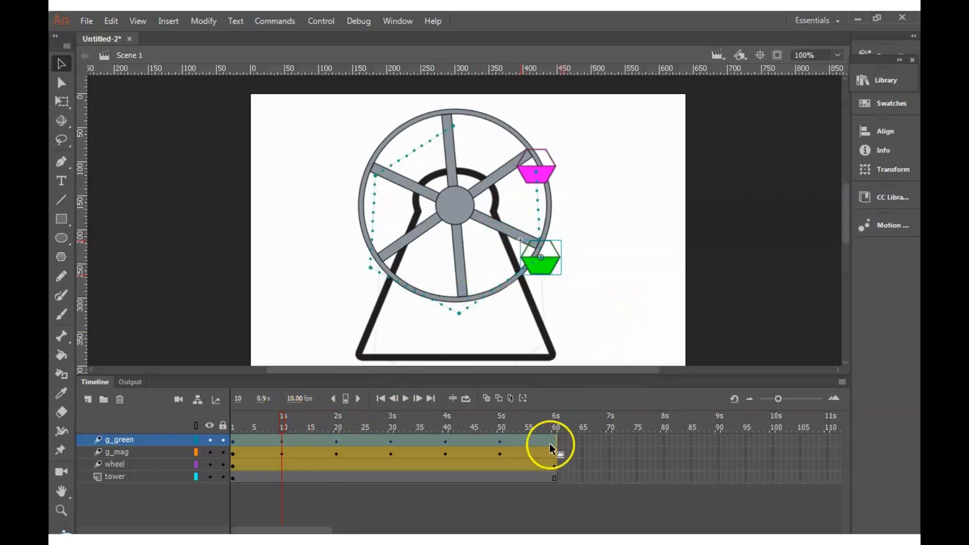
# - Return the green gondola to its frame 1 position at the upper-right spoke at frame 60
pyautogui.click(555, 427)
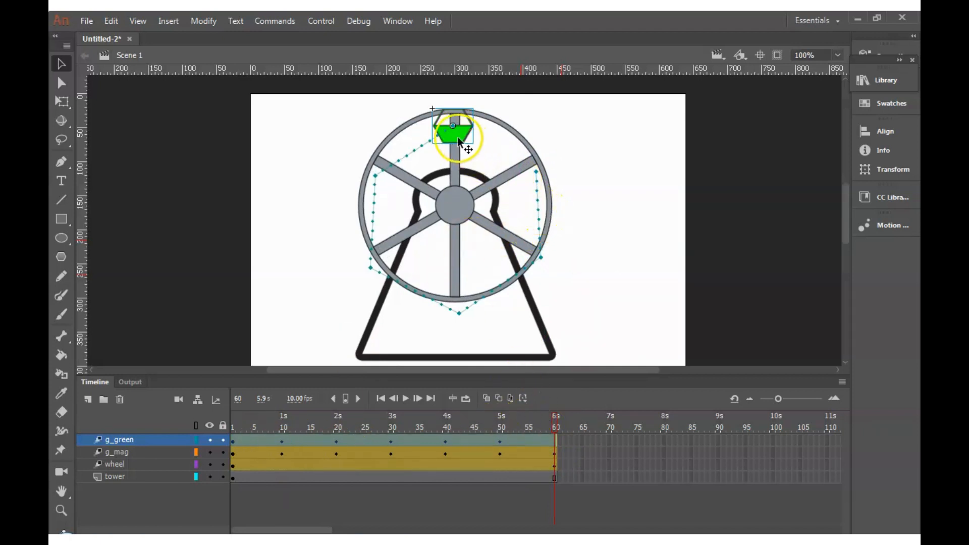
pyautogui.click(232, 417)
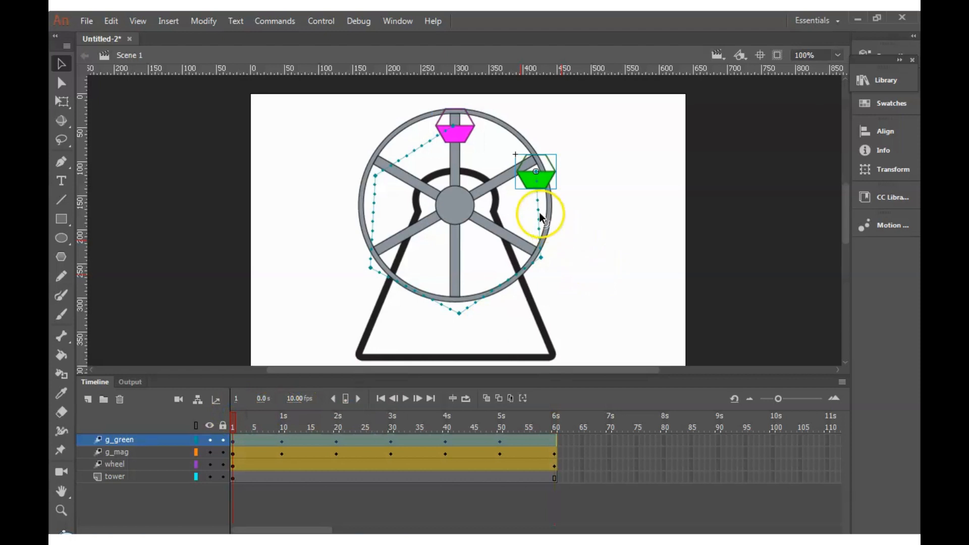
pyautogui.click(556, 419)
pyautogui.moveTo(460, 129); pyautogui.dragTo(545, 181)
pyautogui.moveTo(543, 178); pyautogui.dragTo(544, 177)
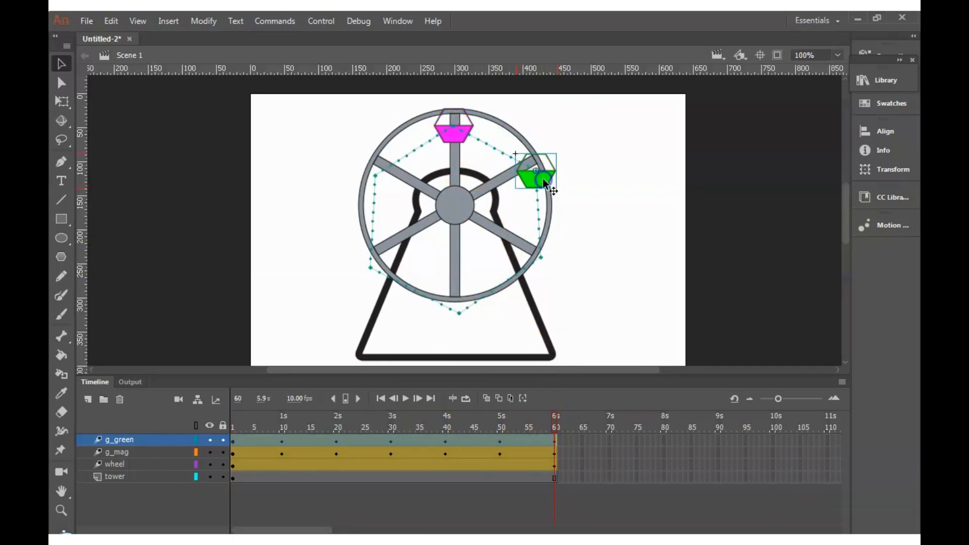
# - Bend all six segments of the green gondola's motion path outward into a circular curve
pyautogui.moveTo(541, 212); pyautogui.dragTo(556, 213)
pyautogui.moveTo(508, 281); pyautogui.dragTo(514, 289)
pyautogui.moveTo(410, 295); pyautogui.dragTo(404, 297)
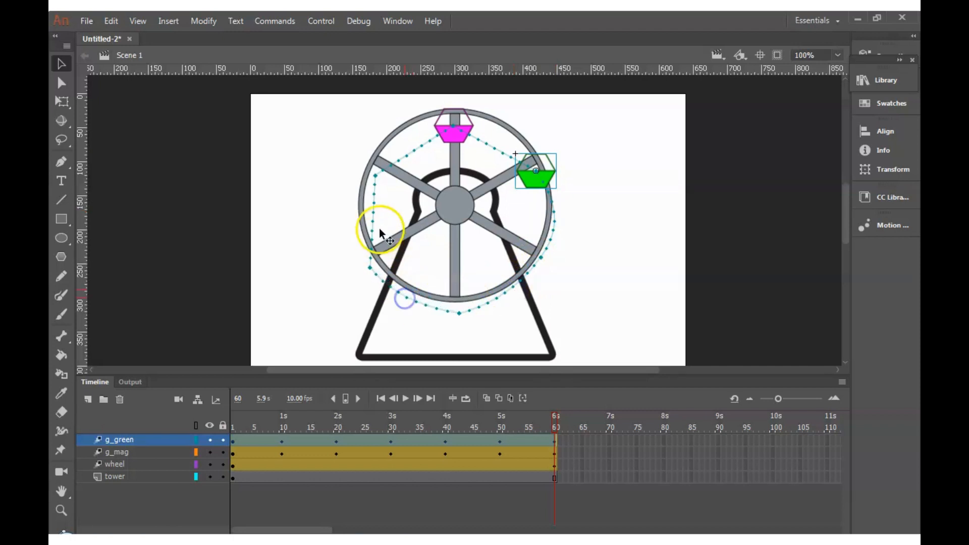
pyautogui.moveTo(372, 219); pyautogui.dragTo(358, 216)
pyautogui.moveTo(411, 153); pyautogui.dragTo(407, 143)
pyautogui.moveTo(486, 145); pyautogui.dragTo(492, 135)
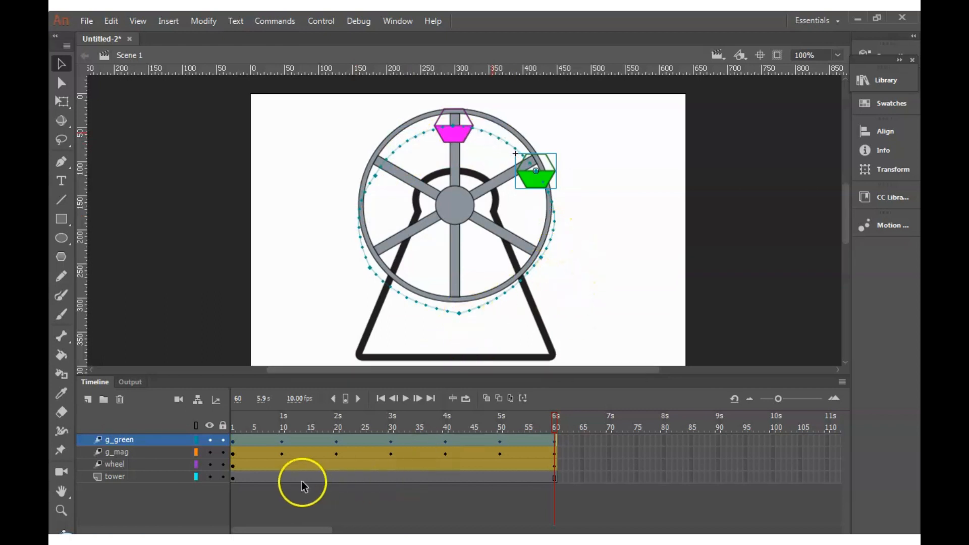
# - Play the animation from frame 1 to check the green gondola's motion
pyautogui.click(236, 413)
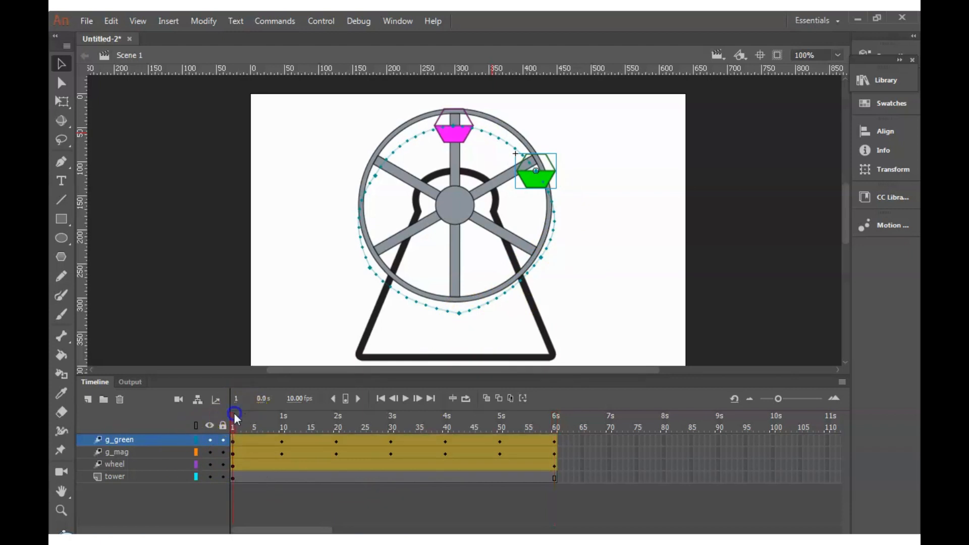
pyautogui.click(144, 478)
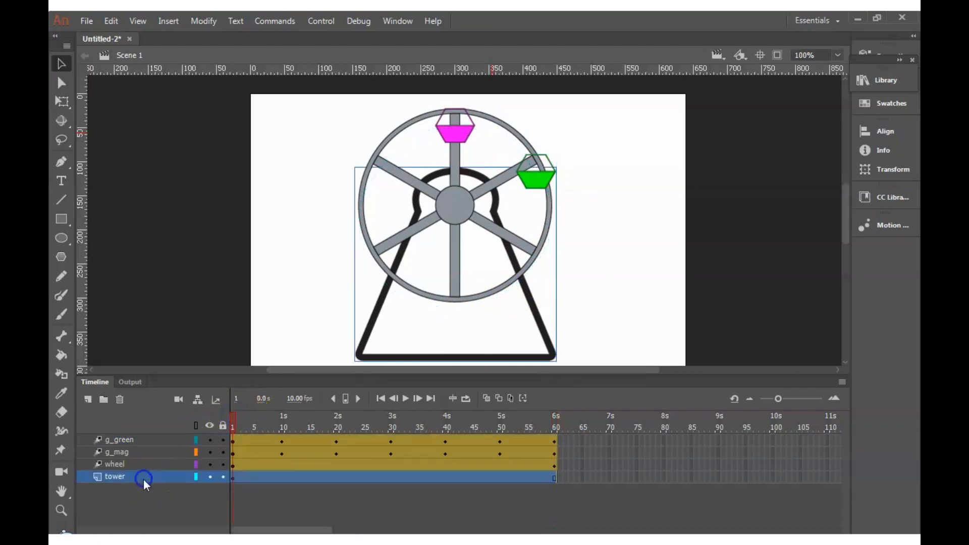
pyautogui.click(406, 399)
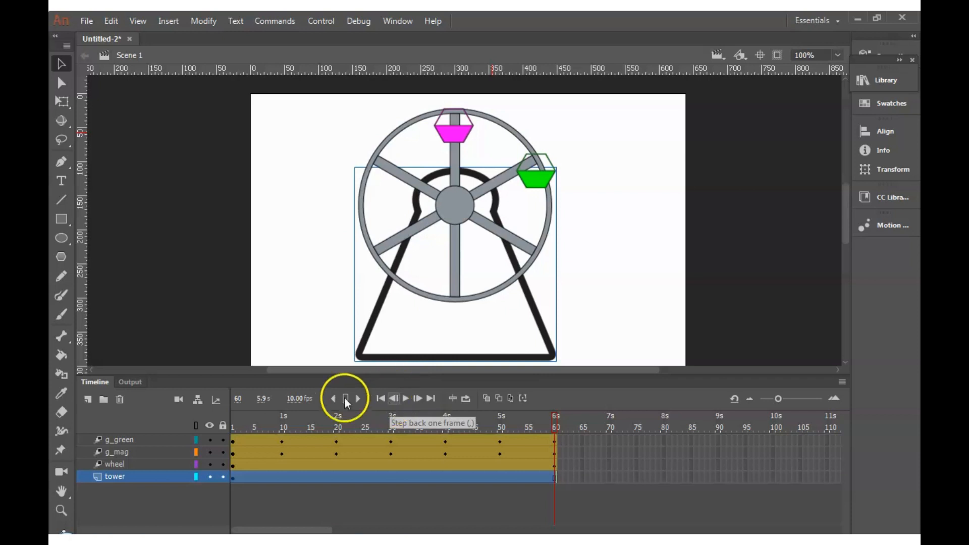
# - Add a new layer above g_green and name it g_red, checking the gondola order in the practical test PDF
pyautogui.click(121, 441)
pyautogui.click(87, 400)
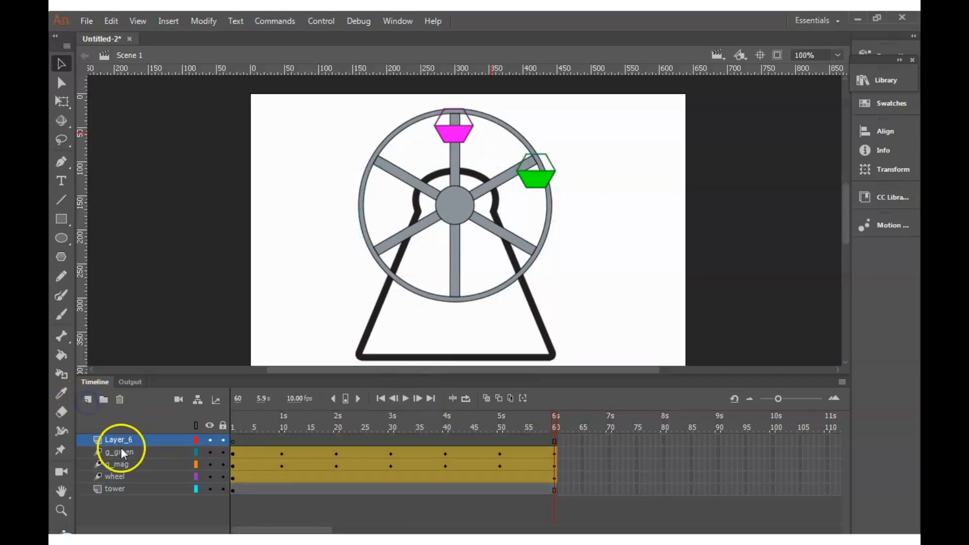
pyautogui.doubleClick(122, 441)
pyautogui.write('g_')
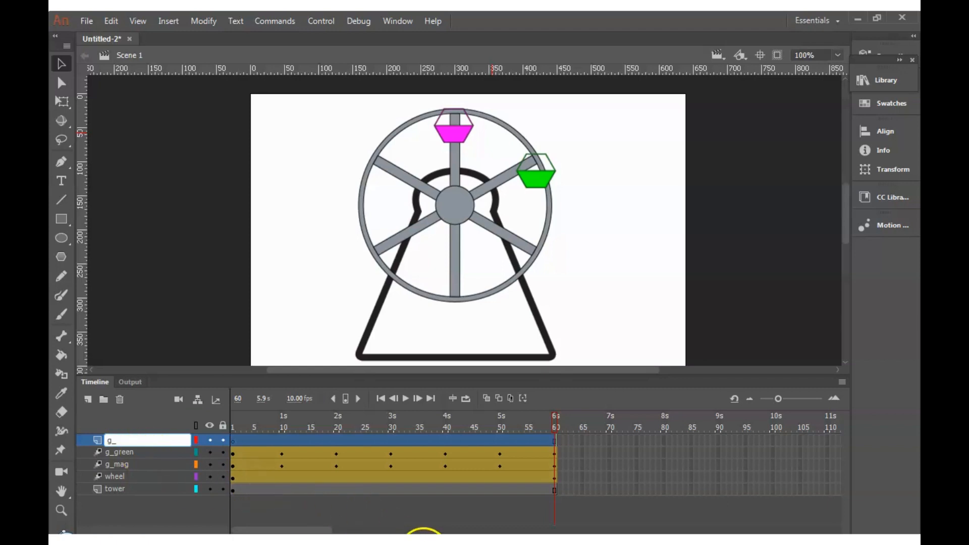
pyautogui.click(425, 543)
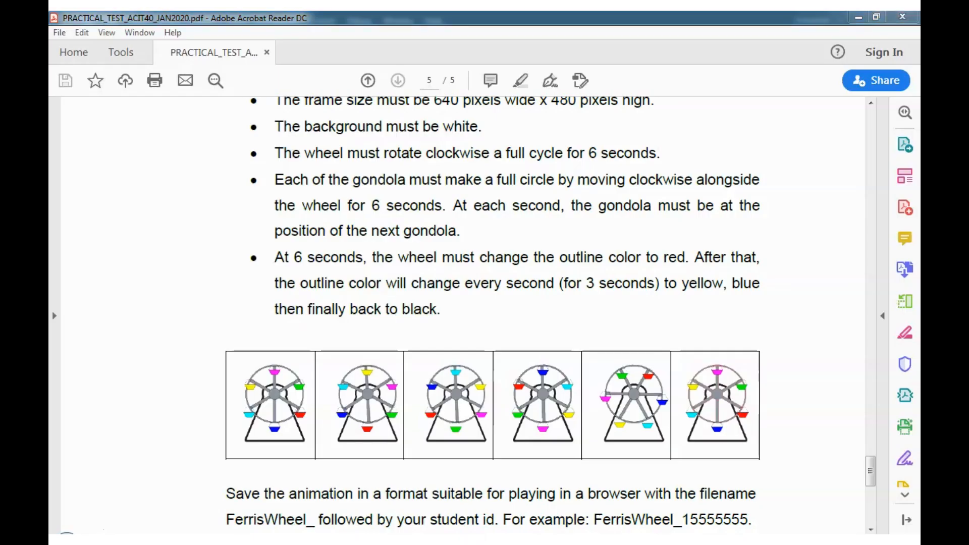
pyautogui.hotkey('alt', 'Tab')
pyautogui.doubleClick(132, 439)
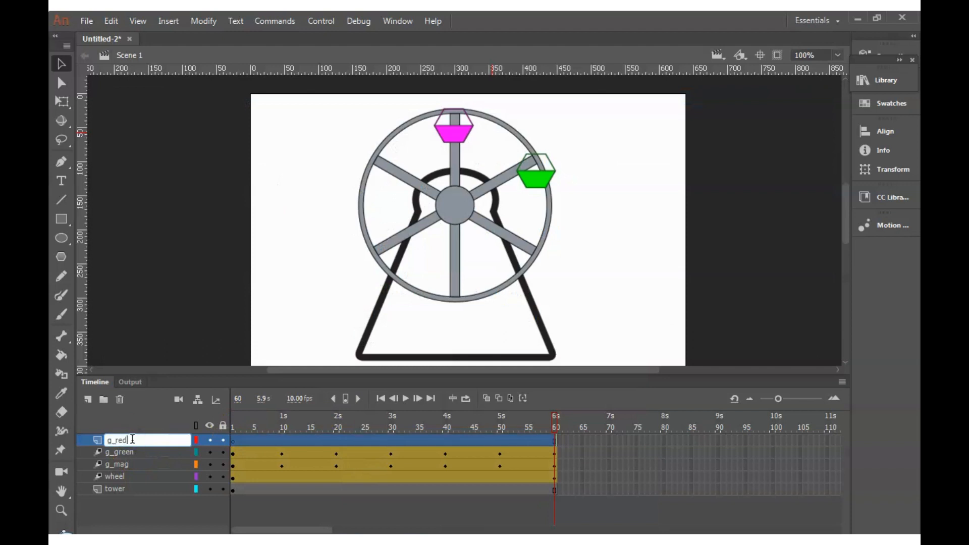
# - Place gondola_red.png from the library at the lower-right spoke's end on g_red and motion-tween it, accepting its conversion to a symbol
pyautogui.click(879, 87)
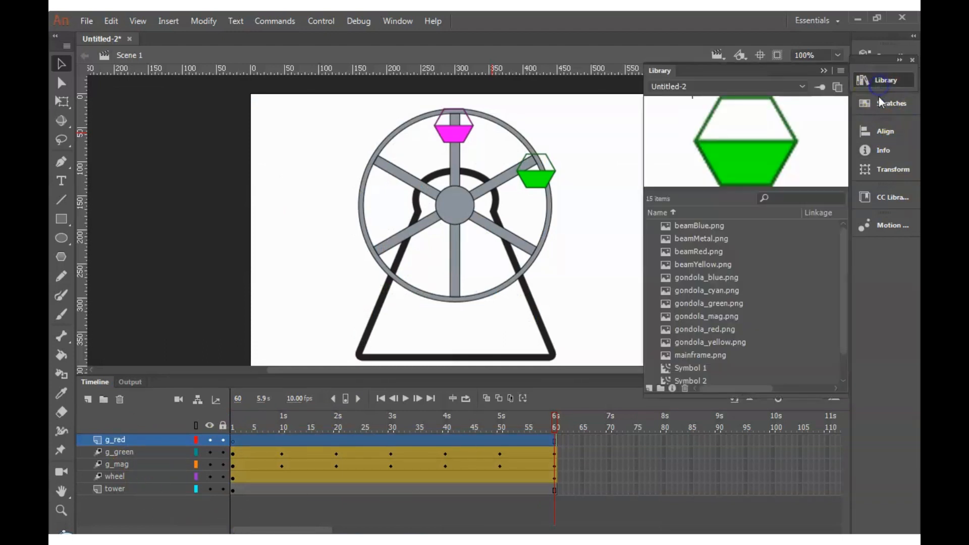
pyautogui.moveTo(691, 329); pyautogui.dragTo(532, 264)
pyautogui.click(169, 21)
pyautogui.click(184, 57)
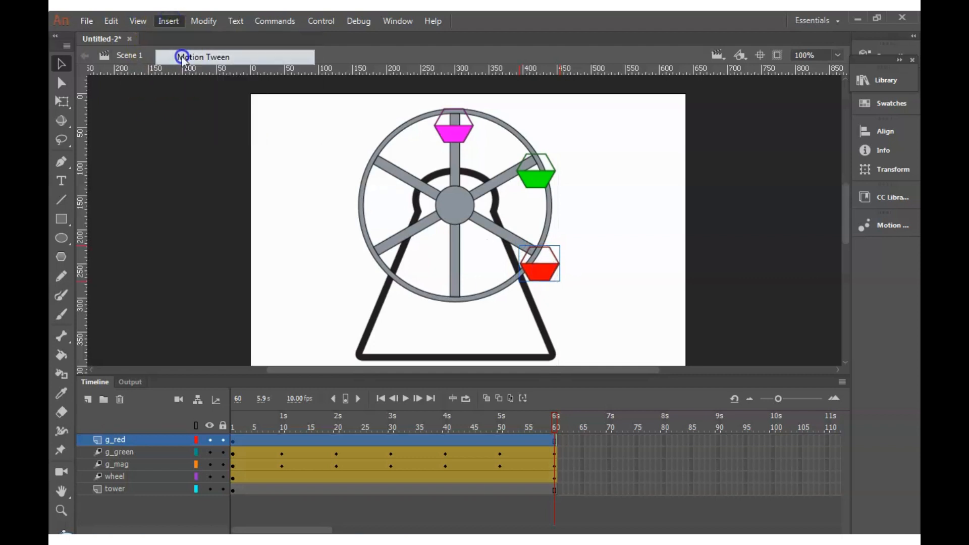
pyautogui.click(554, 305)
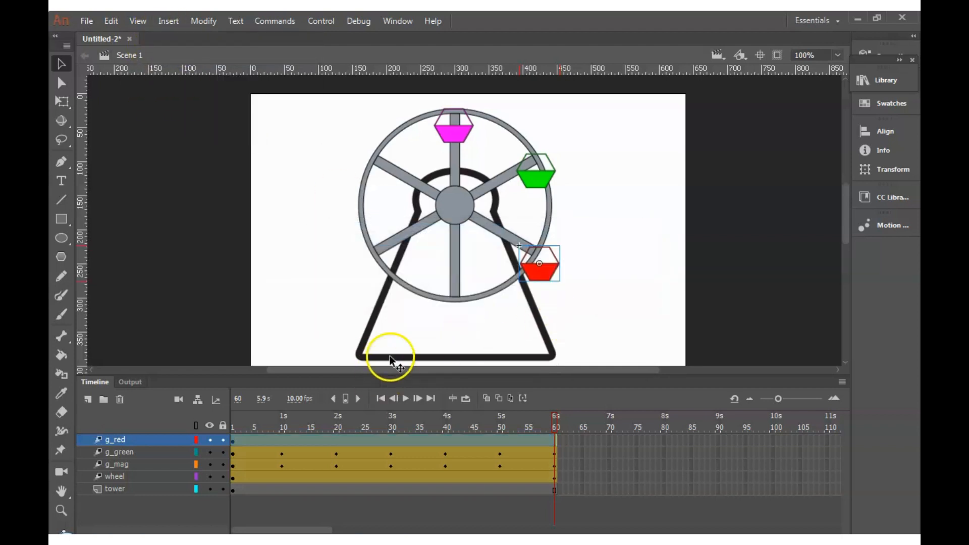
# - Position the red gondola at the upper-right spoke at frame 50, top at 40, upper-left at 30, lower-left at 20 and bottom at 11
pyautogui.click(502, 439)
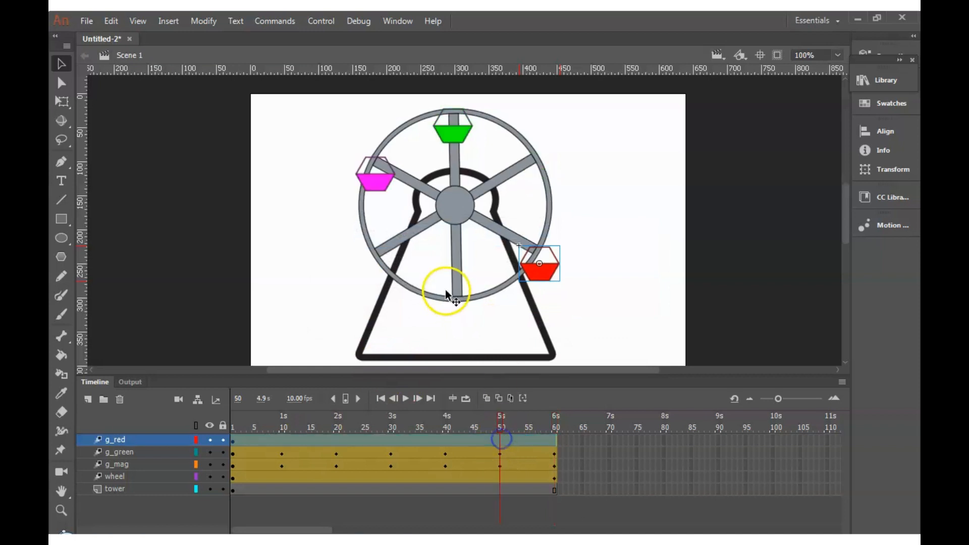
pyautogui.moveTo(536, 271); pyautogui.dragTo(372, 177)
pyautogui.click(446, 415)
pyautogui.click(391, 417)
pyautogui.click(338, 423)
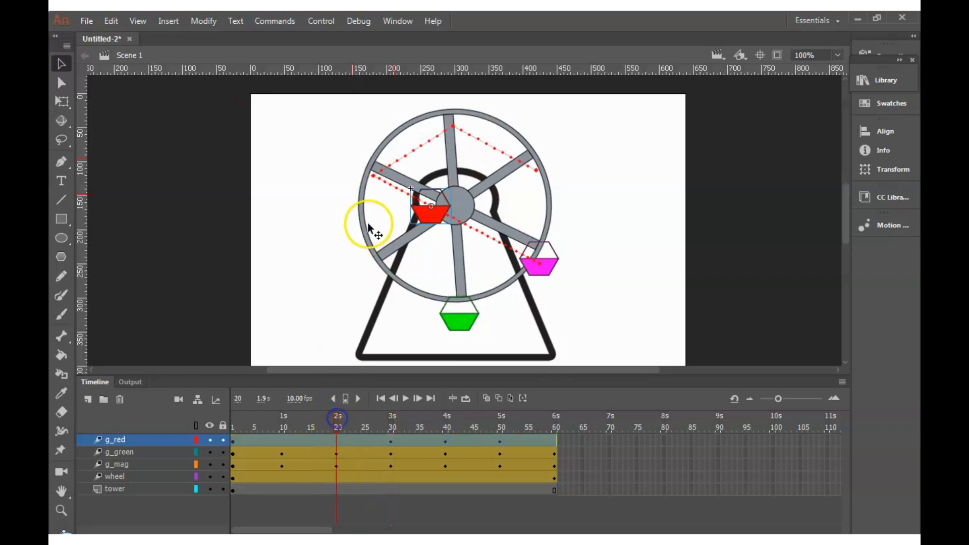
pyautogui.moveTo(422, 219); pyautogui.dragTo(365, 280)
pyautogui.click(286, 419)
pyautogui.moveTo(445, 281); pyautogui.dragTo(444, 326)
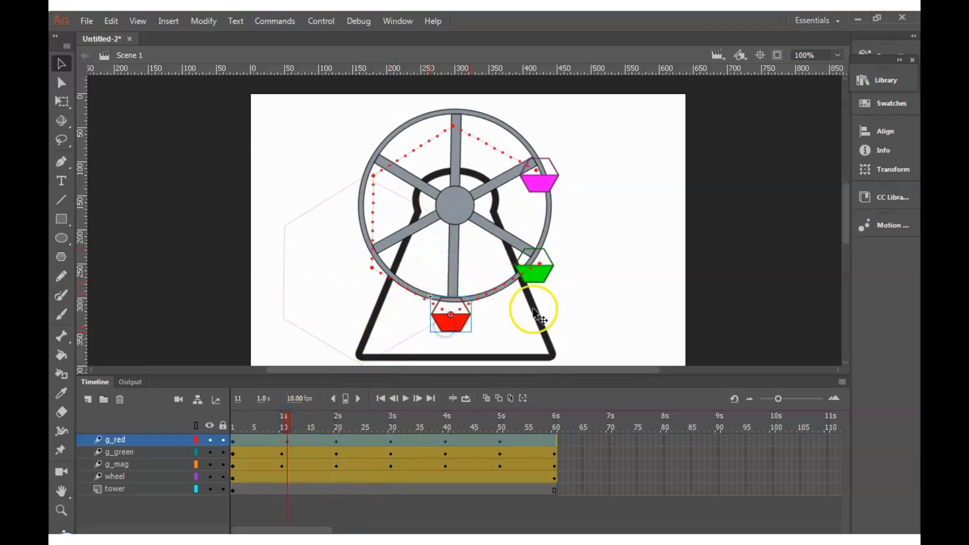
# - Return the red gondola to its starting position at the lower-right spoke at frame 60
pyautogui.click(235, 422)
pyautogui.click(557, 423)
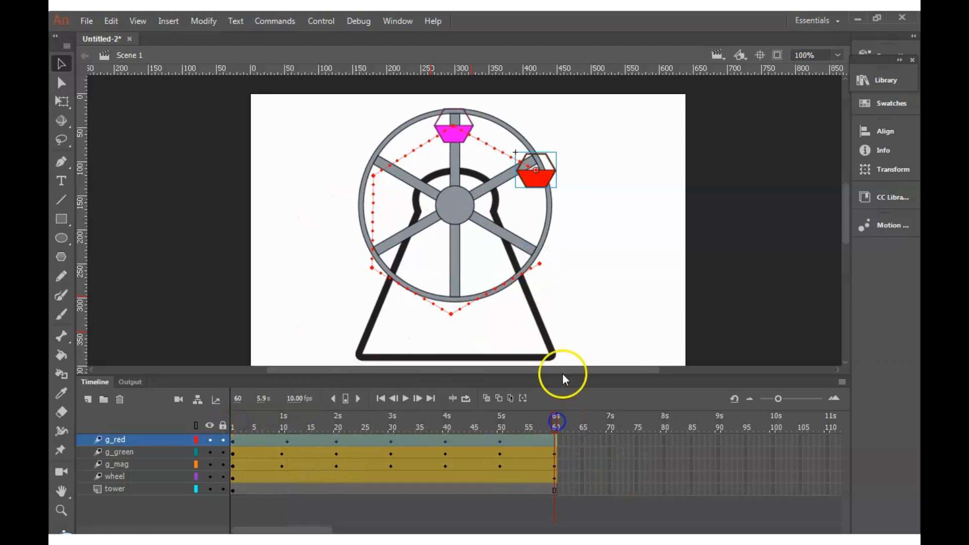
pyautogui.moveTo(541, 187); pyautogui.dragTo(545, 278)
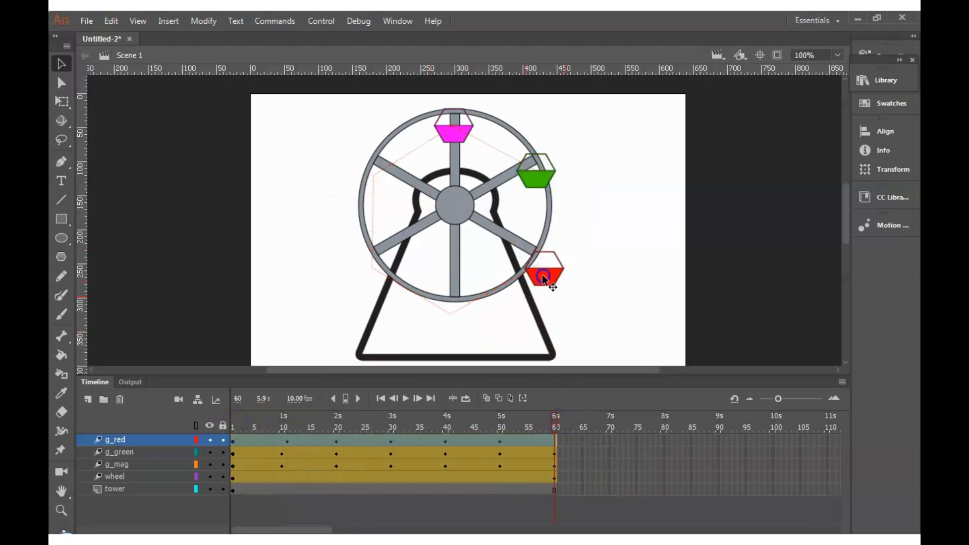
pyautogui.moveTo(538, 275); pyautogui.dragTo(537, 271)
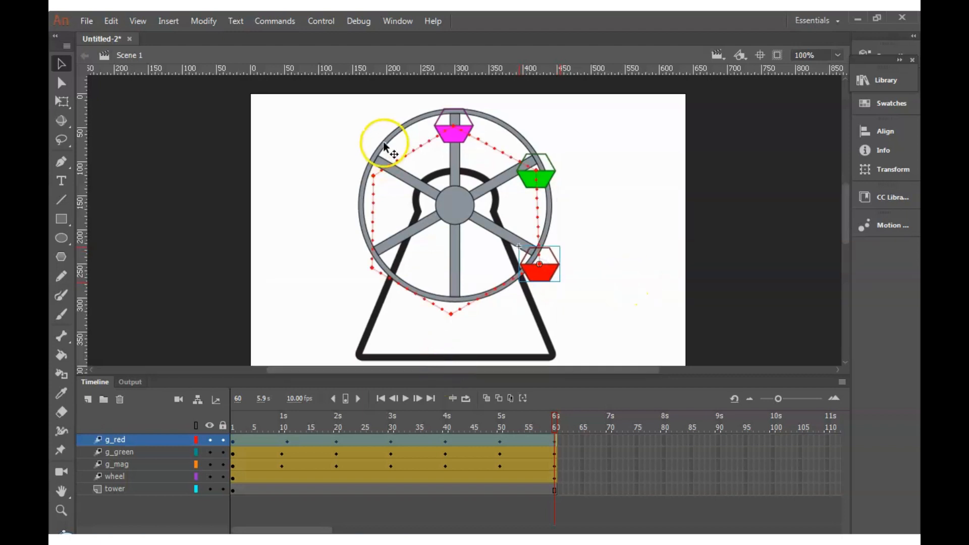
# - Bend all six segments of the red gondola's motion path outward into a circular curve
pyautogui.moveTo(399, 158); pyautogui.dragTo(398, 151)
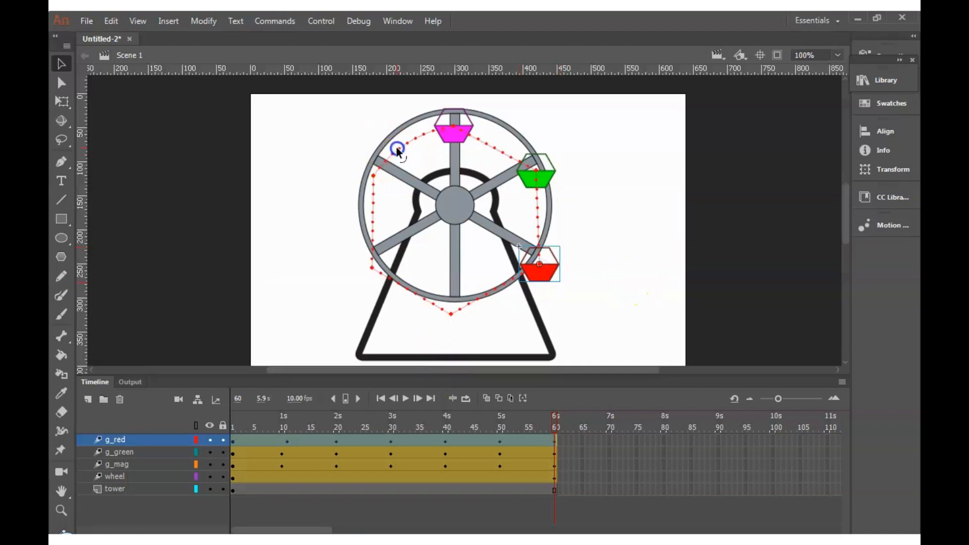
pyautogui.moveTo(495, 147); pyautogui.dragTo(499, 137)
pyautogui.moveTo(538, 216); pyautogui.dragTo(548, 216)
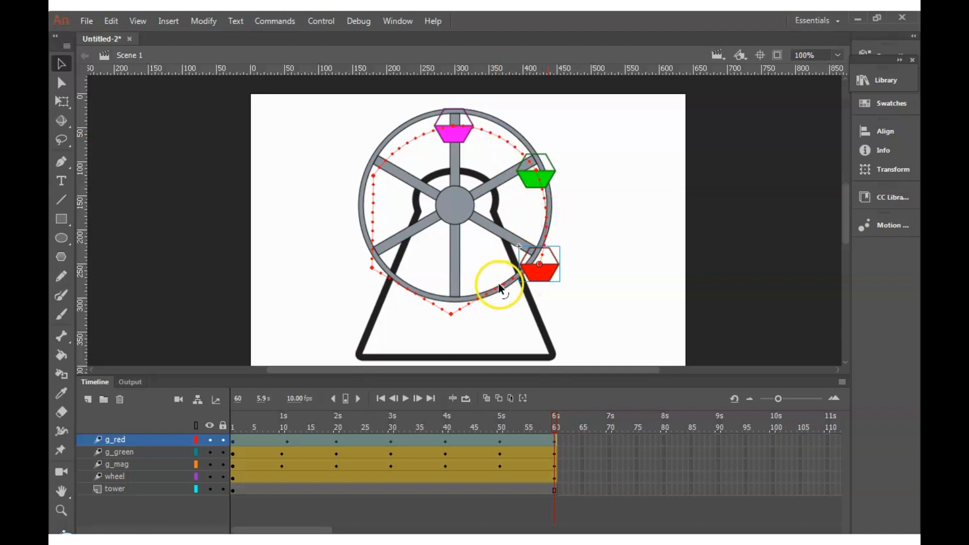
pyautogui.moveTo(497, 289); pyautogui.dragTo(501, 302)
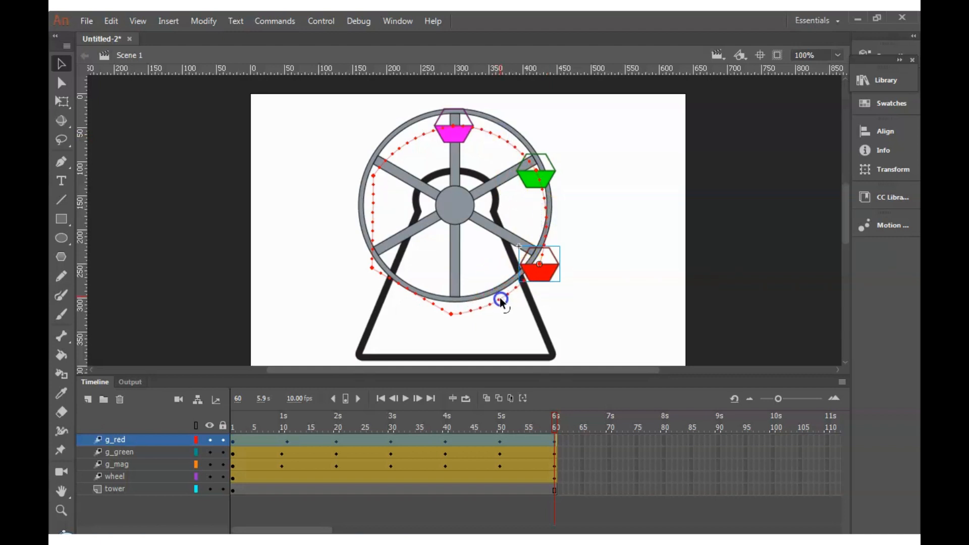
pyautogui.moveTo(424, 299); pyautogui.dragTo(402, 296)
pyautogui.moveTo(362, 215); pyautogui.dragTo(357, 215)
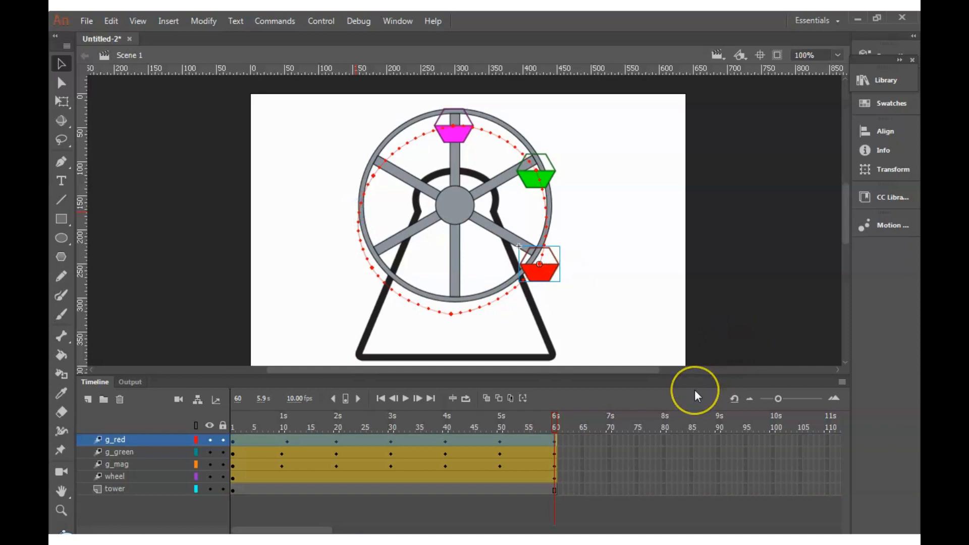
# - Add a new layer above g_red and name it g_blue, dismissing the brush tip
pyautogui.click(89, 400)
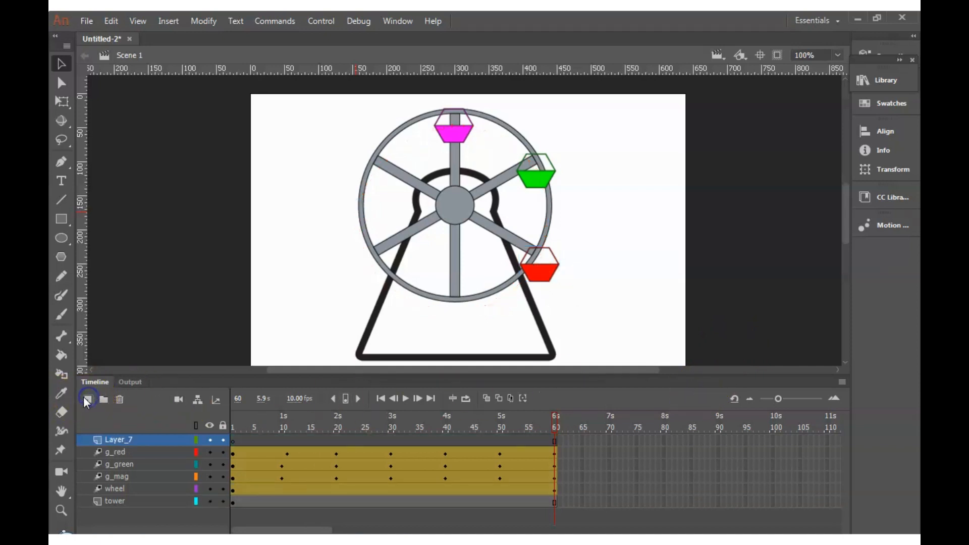
pyautogui.doubleClick(116, 441)
pyautogui.write('gr')
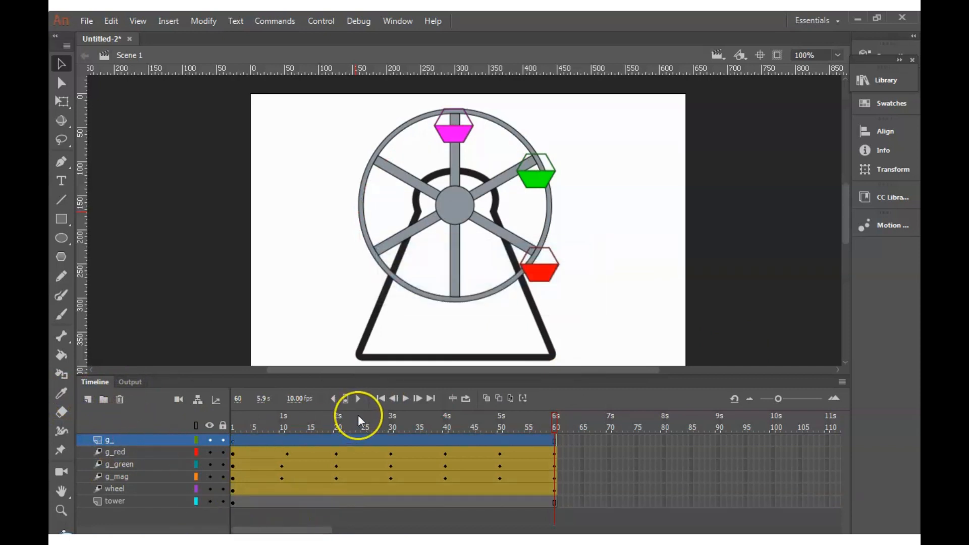
pyautogui.write('e')
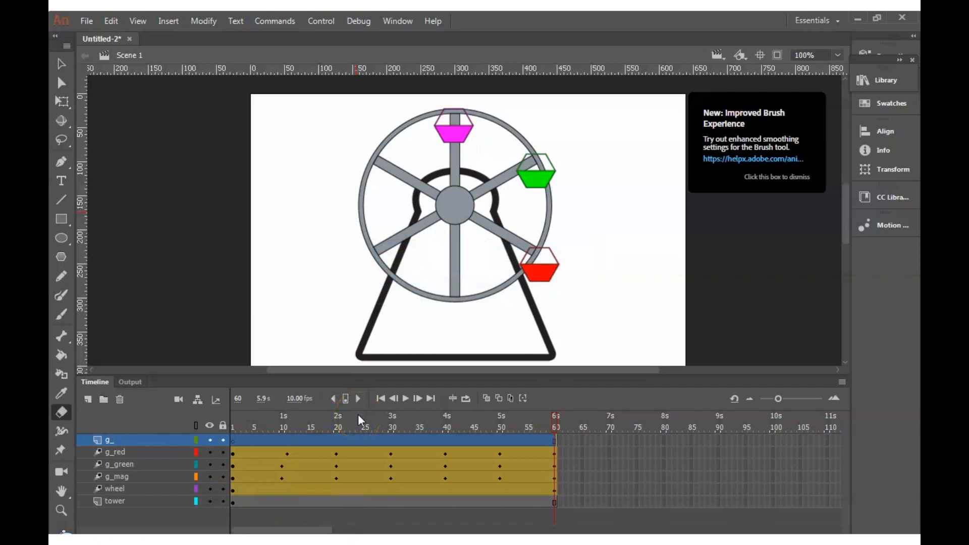
pyautogui.doubleClick(140, 440)
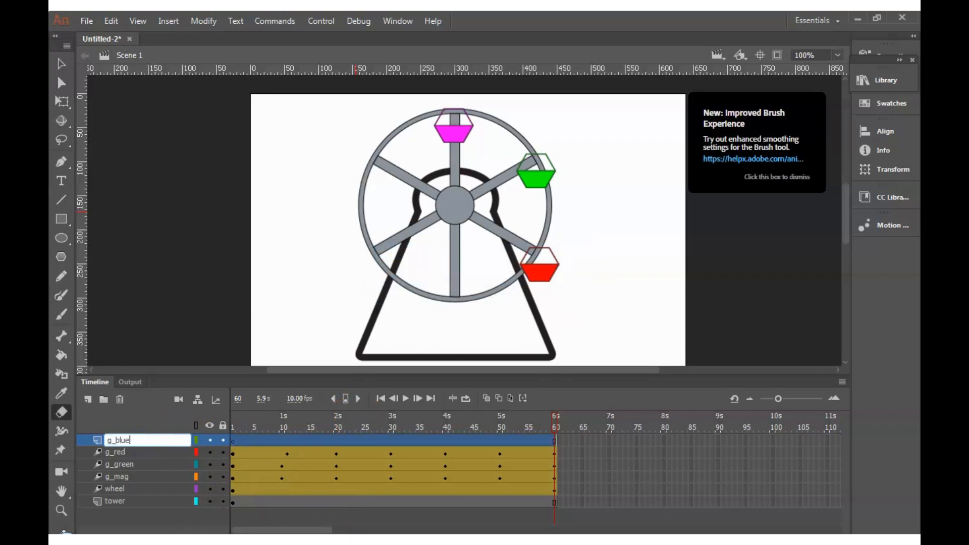
pyautogui.click(796, 272)
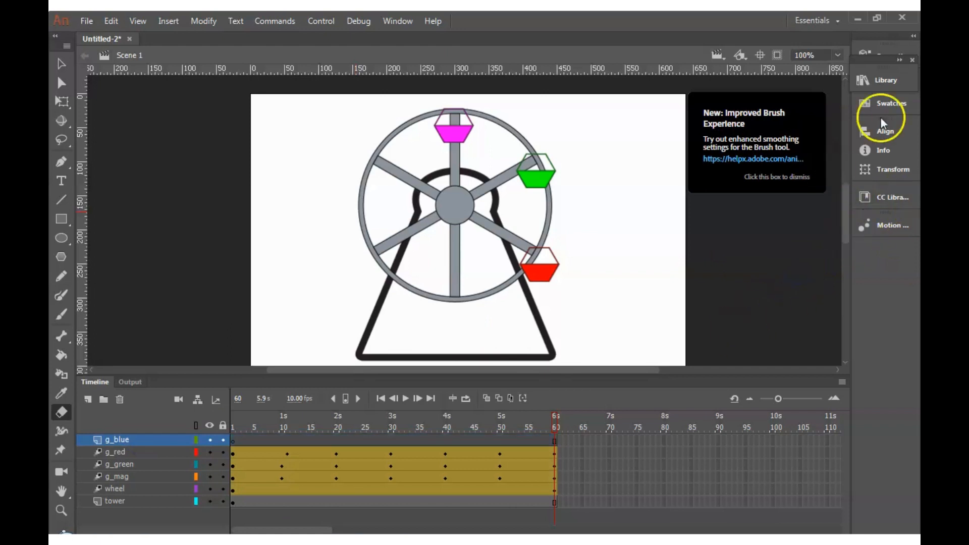
pyautogui.click(798, 182)
# - Place gondola_blue.png from the library on the g_blue layer and align it with the wheel's bottom spoke
pyautogui.click(885, 80)
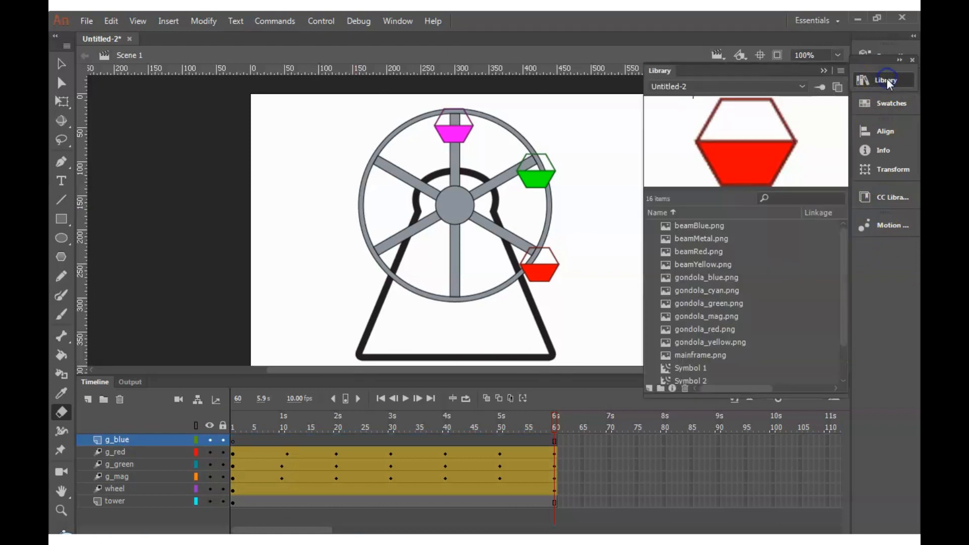
pyautogui.moveTo(710, 277); pyautogui.dragTo(472, 316)
pyautogui.click(505, 333)
pyautogui.click(489, 325)
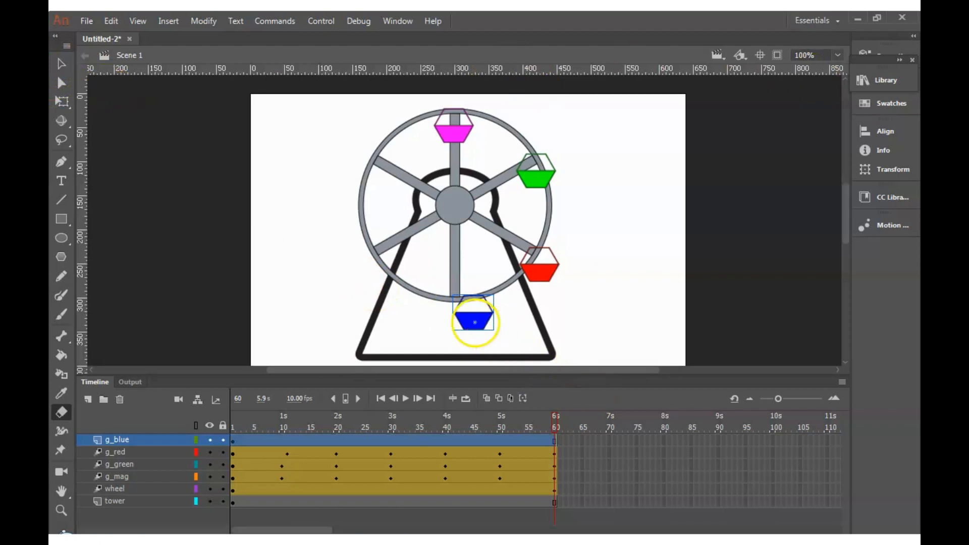
pyautogui.click(622, 293)
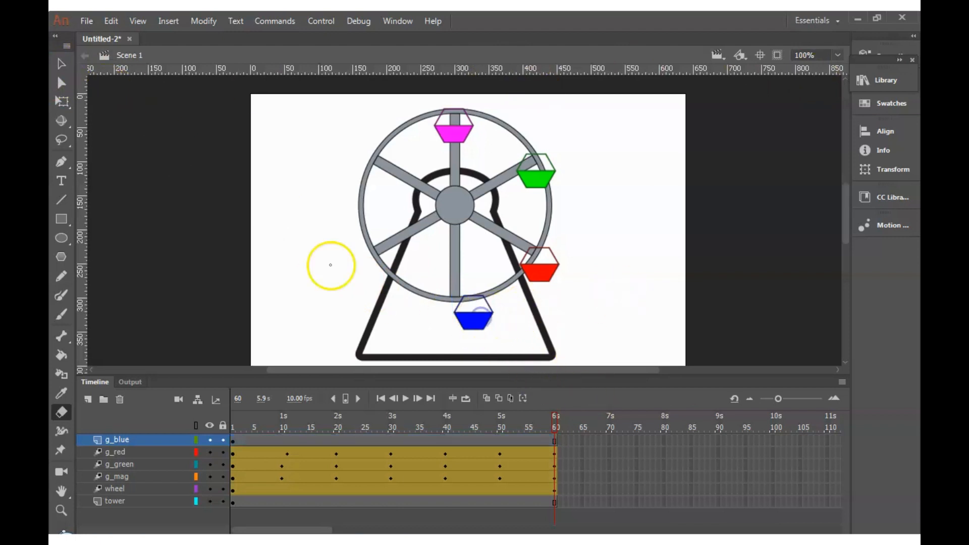
pyautogui.click(60, 81)
pyautogui.click(61, 64)
pyautogui.moveTo(466, 334)
pyautogui.mouseDown()
pyautogui.moveTo(461, 326)
pyautogui.moveTo(453, 333)
pyautogui.mouseUp()
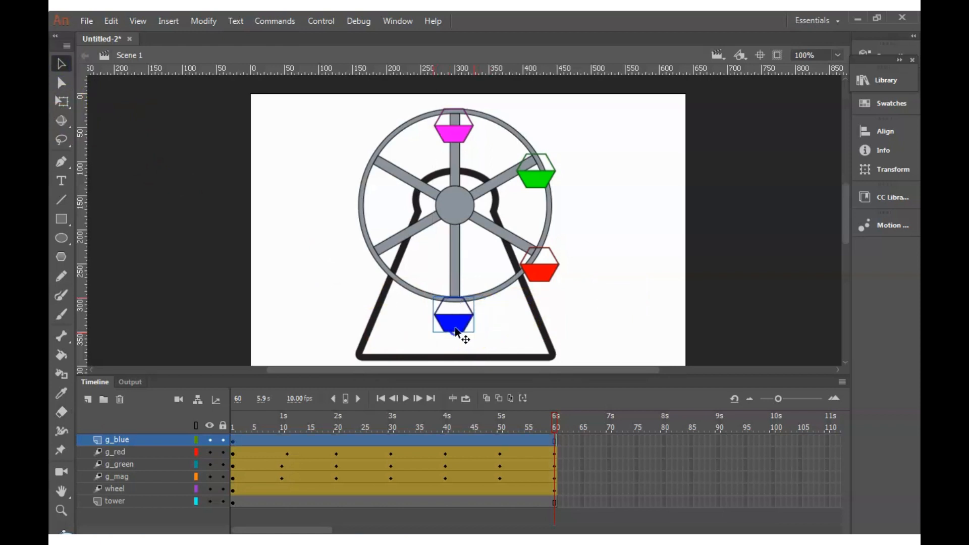
# - Apply a motion tween to the blue gondola, converting it to a symbol
pyautogui.click(169, 21)
pyautogui.click(188, 55)
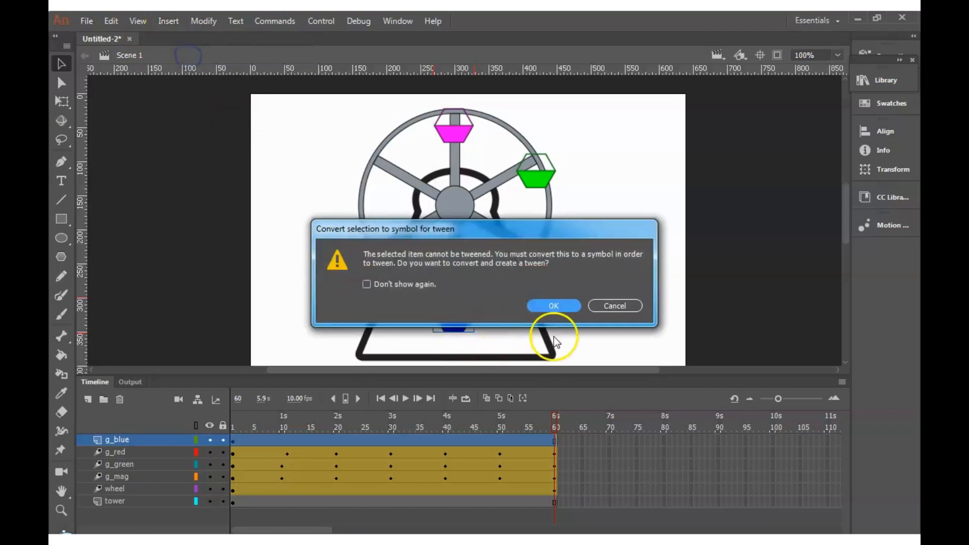
pyautogui.click(565, 306)
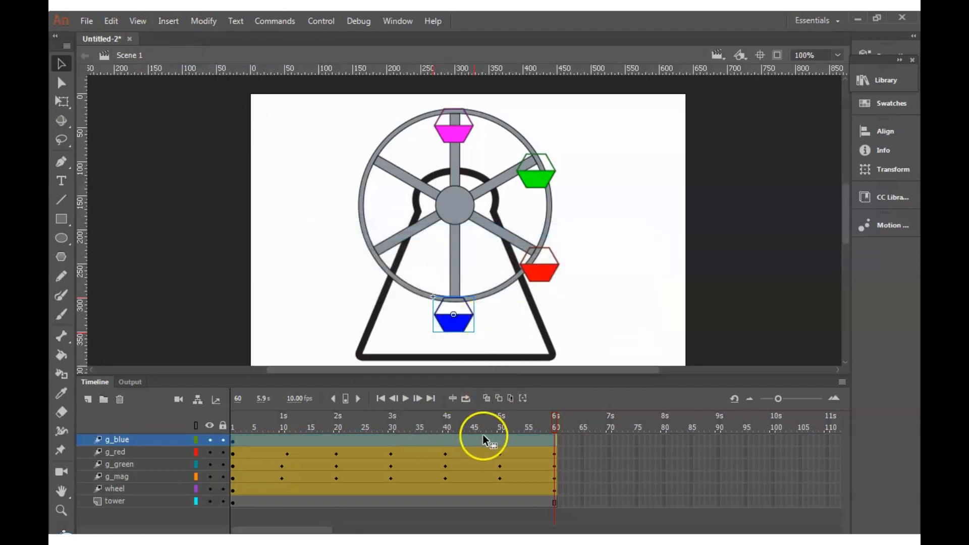
# - Position the blue gondola at the lower-right spoke at frame 50, upper-right at 40, top at 30, upper-left at 20, lower-left at 10 and bottom at 60
pyautogui.click(502, 419)
pyautogui.moveTo(457, 328); pyautogui.dragTo(538, 180)
pyautogui.click(445, 419)
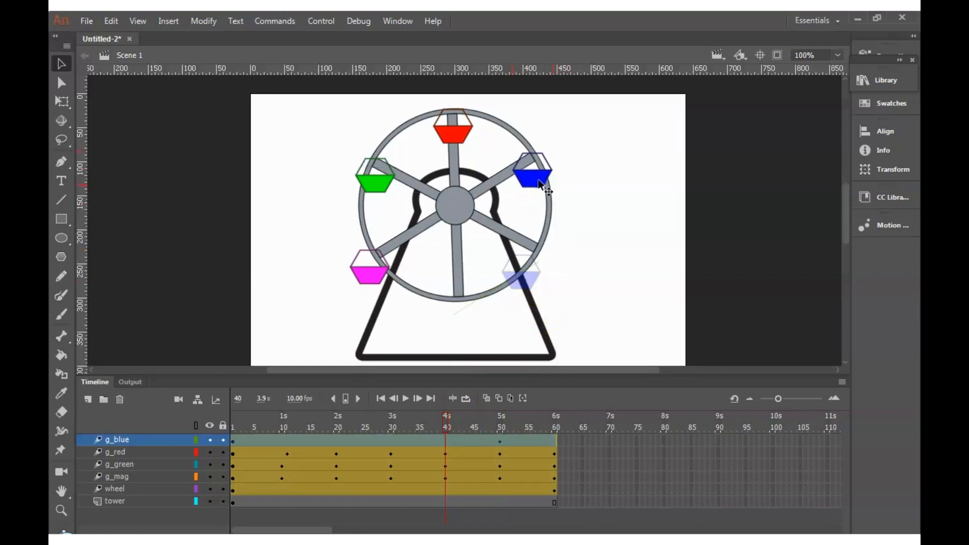
pyautogui.click(391, 419)
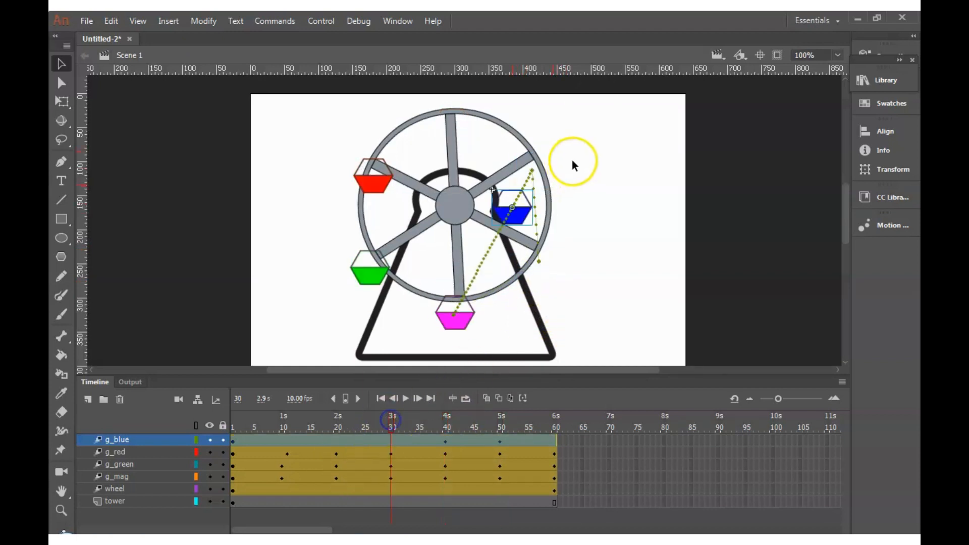
pyautogui.moveTo(520, 217); pyautogui.dragTo(456, 132)
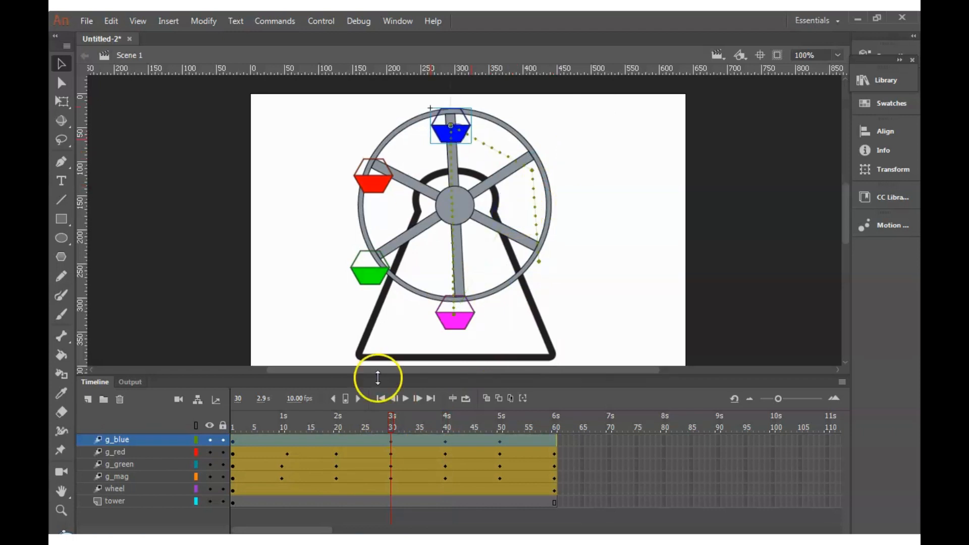
pyautogui.click(339, 418)
pyautogui.moveTo(455, 196); pyautogui.dragTo(376, 183)
pyautogui.click(282, 419)
pyautogui.moveTo(374, 263); pyautogui.dragTo(365, 277)
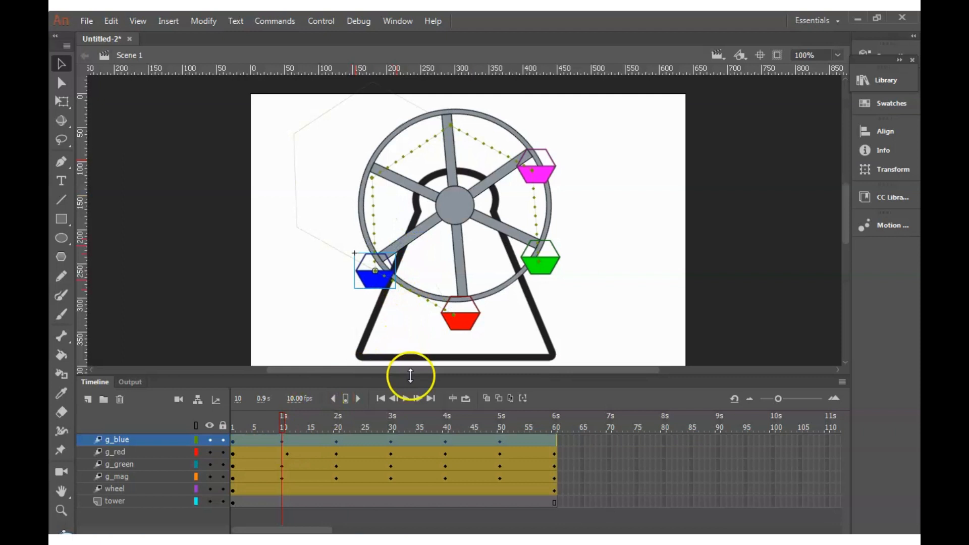
pyautogui.click(557, 418)
pyautogui.moveTo(542, 277); pyautogui.dragTo(458, 329)
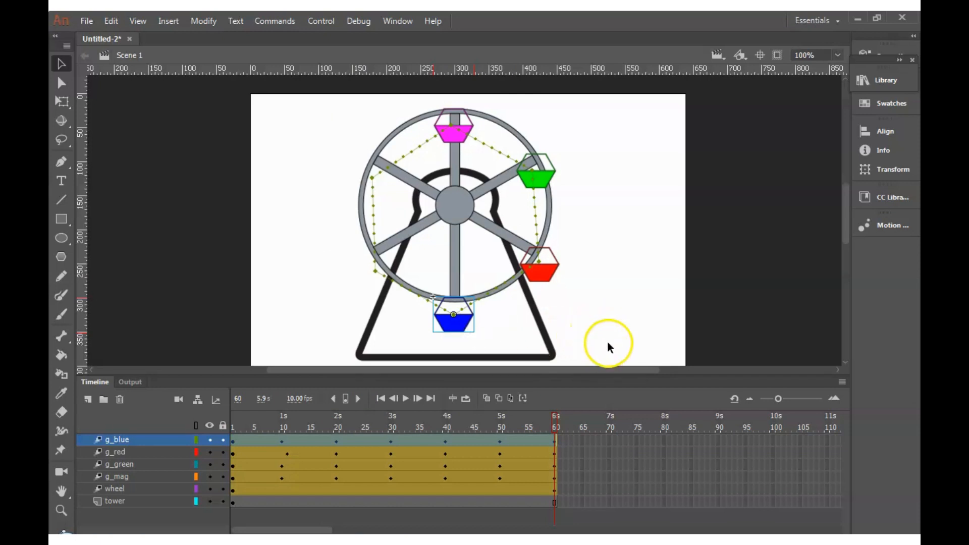
# - Bend all six segments of the blue gondola's motion path outward into a circular curve
pyautogui.moveTo(535, 214); pyautogui.dragTo(547, 216)
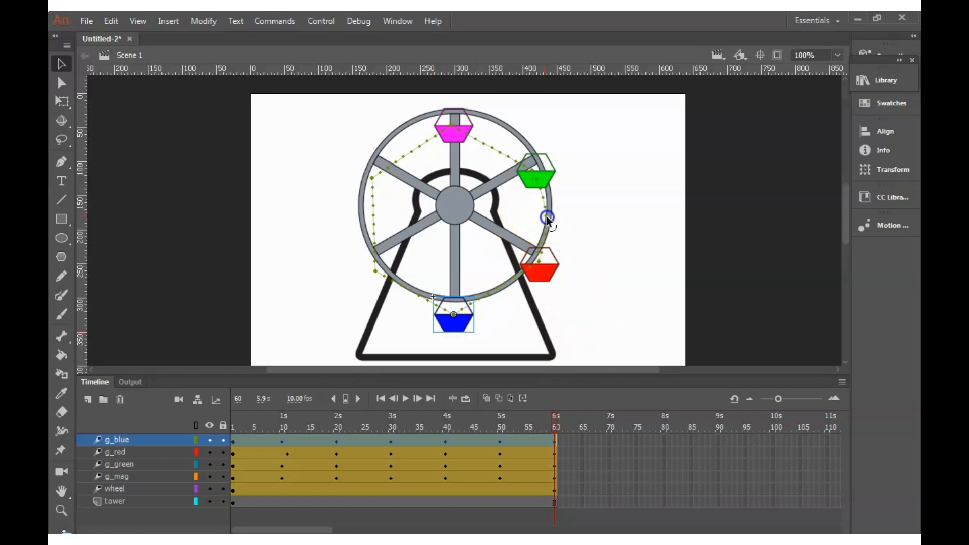
pyautogui.moveTo(505, 281); pyautogui.dragTo(505, 293)
pyautogui.moveTo(401, 290); pyautogui.dragTo(394, 296)
pyautogui.moveTo(374, 222); pyautogui.dragTo(357, 216)
pyautogui.moveTo(407, 155); pyautogui.dragTo(403, 143)
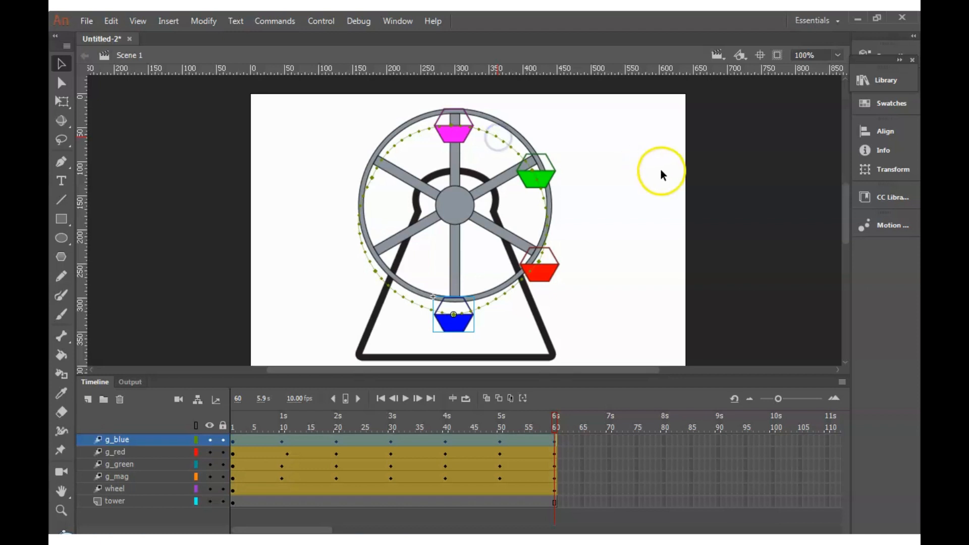
pyautogui.click(369, 176)
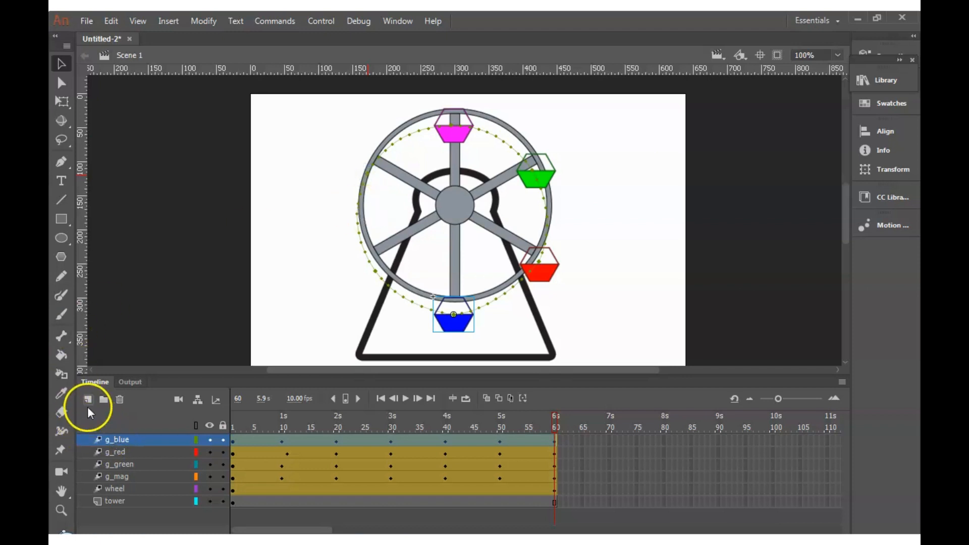
# - Save the animation to the Desktop as fwheelanim.fla in Animate Document format
pyautogui.hotkey('ctrl', 's')
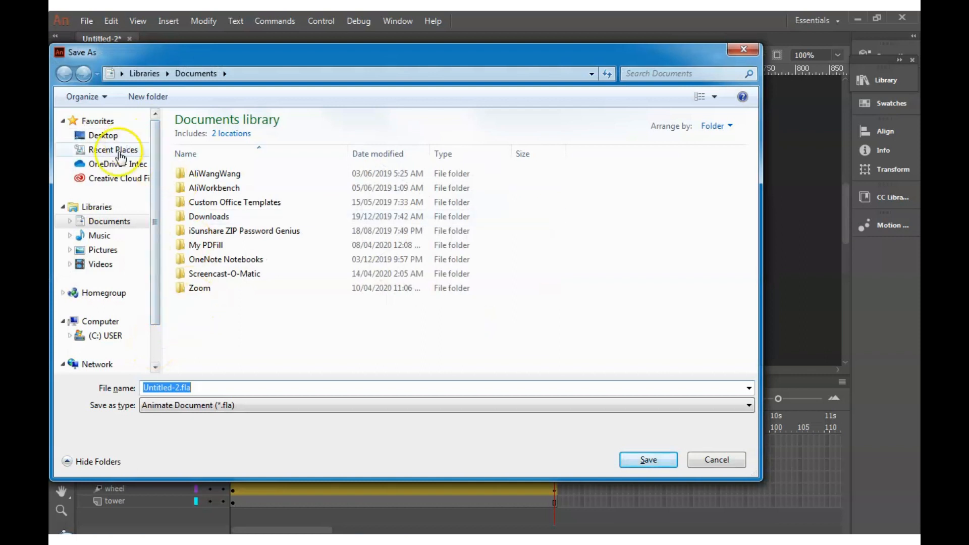
pyautogui.click(102, 169)
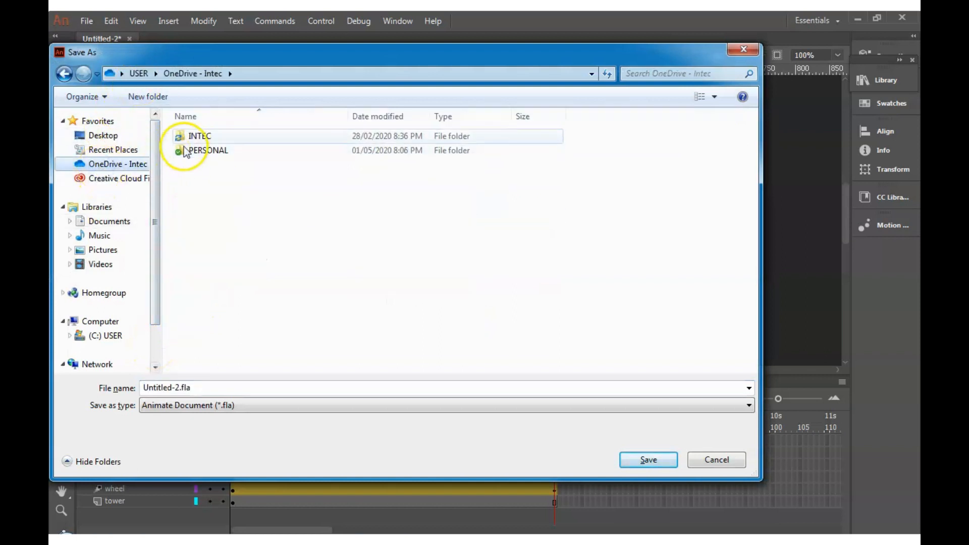
pyautogui.click(104, 136)
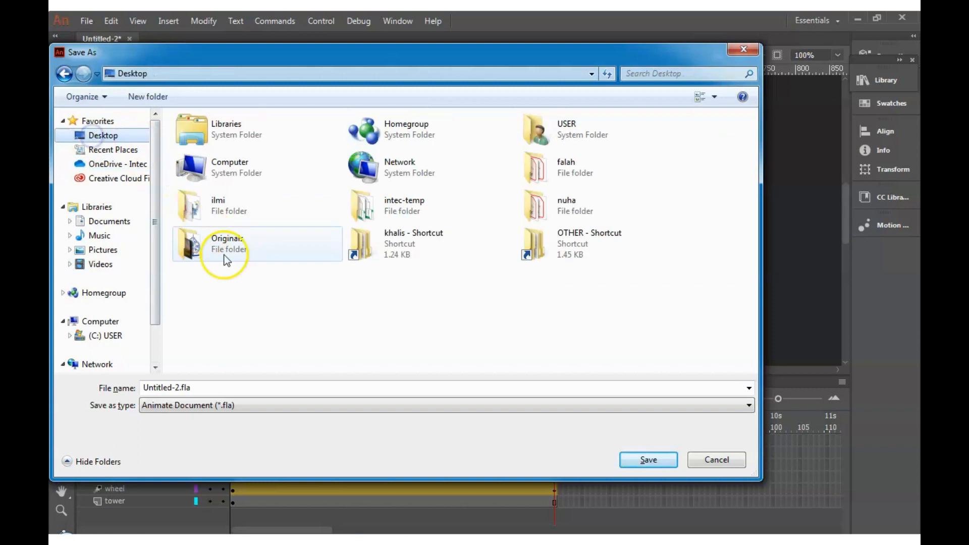
pyautogui.click(199, 387)
pyautogui.moveTo(183, 387); pyautogui.dragTo(106, 378)
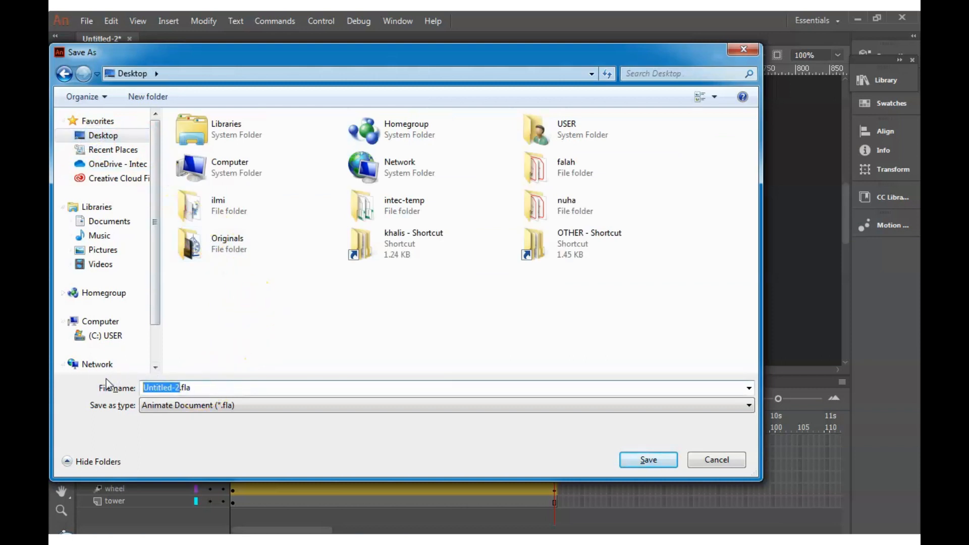
pyautogui.write('fwee')
pyautogui.press('BackSpace')
pyautogui.press('BackSpace')
pyautogui.write('heelanim')
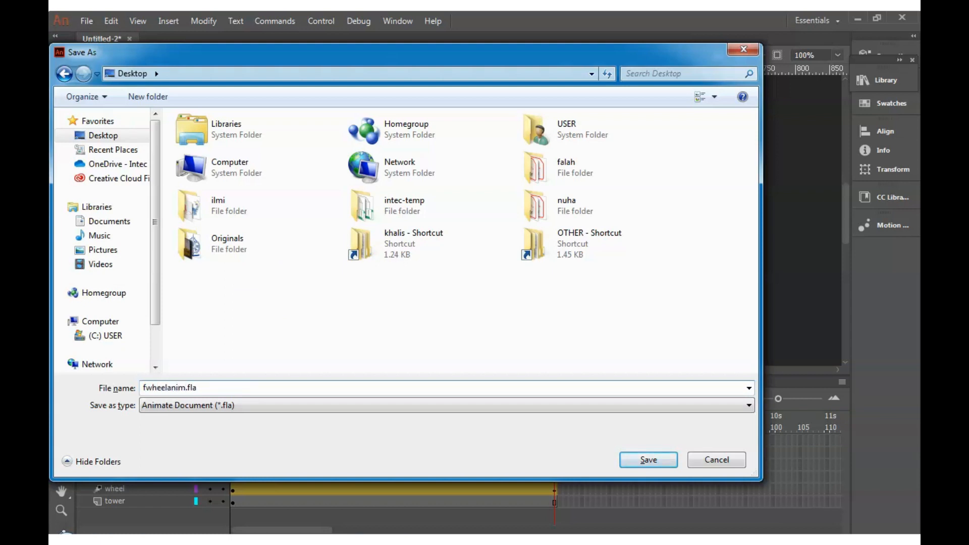
pyautogui.click(634, 461)
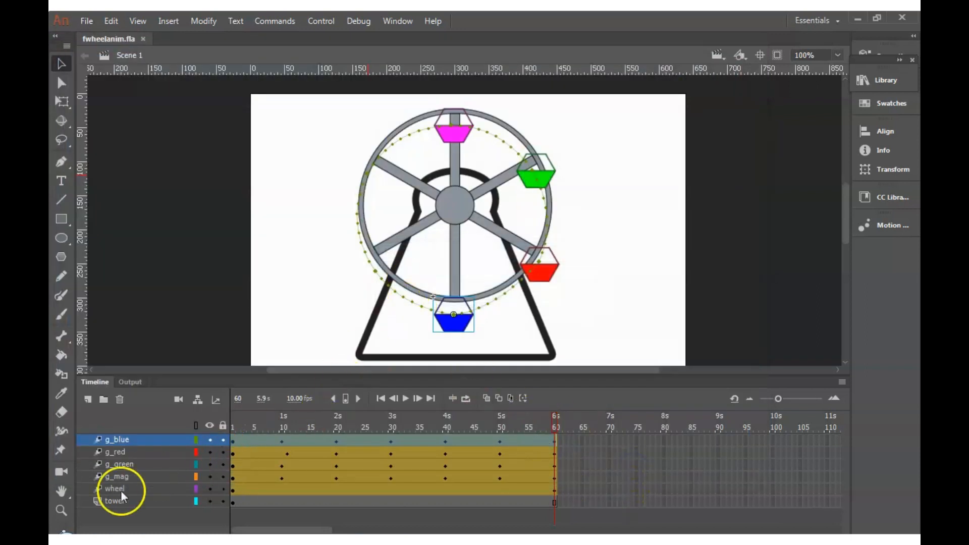
# - Add a new layer above g_blue and name it g_cyan
pyautogui.click(87, 399)
pyautogui.click(128, 441)
pyautogui.doubleClick(127, 440)
pyautogui.write('g')
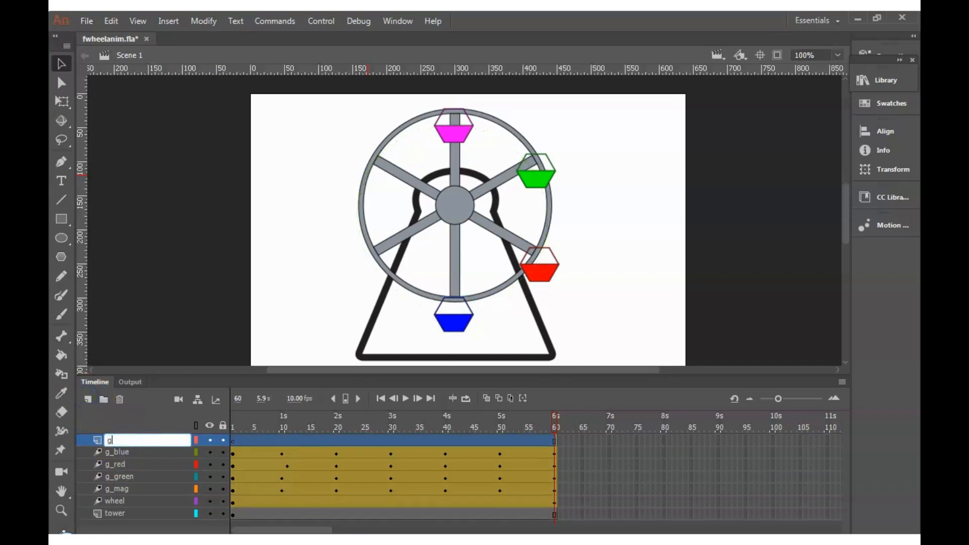
pyautogui.write('_cyan')
pyautogui.press('Return')
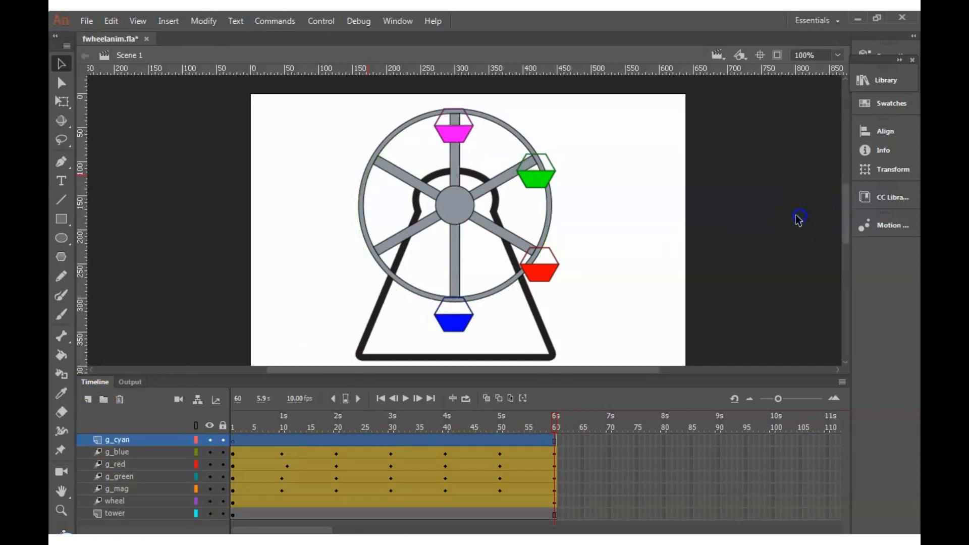
# - Place gondola_cyan.png from the library at the lower-left spoke and apply a motion tween, converting it to a symbol
pyautogui.click(878, 79)
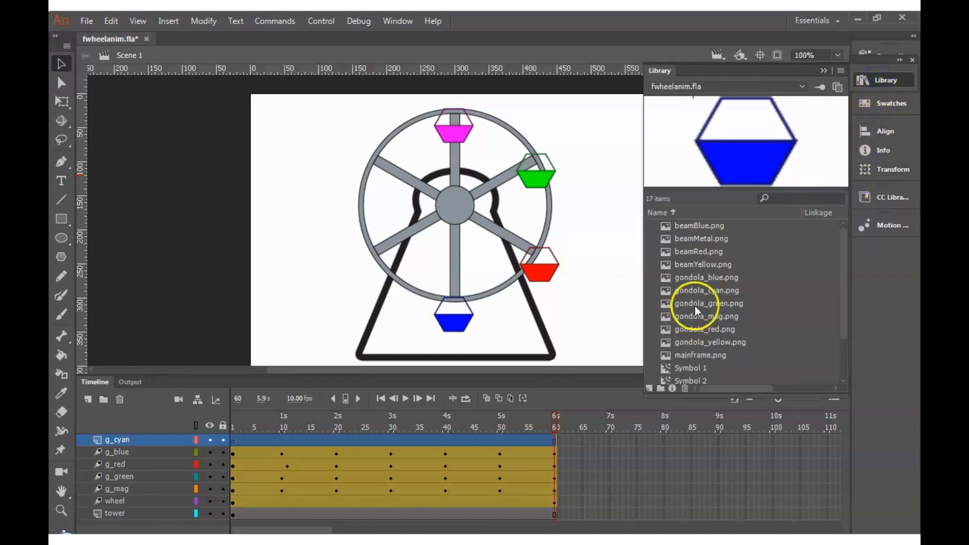
pyautogui.moveTo(702, 293); pyautogui.dragTo(364, 271)
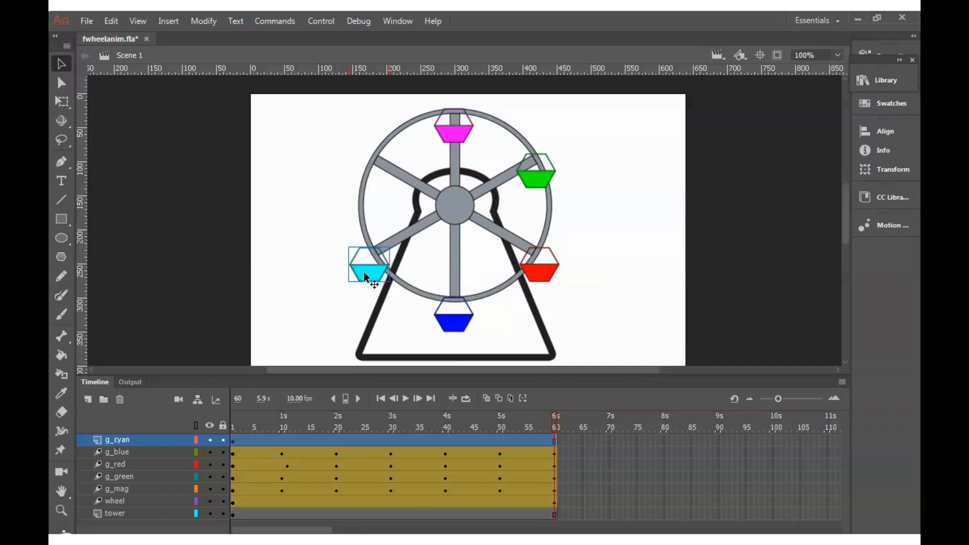
pyautogui.click(169, 20)
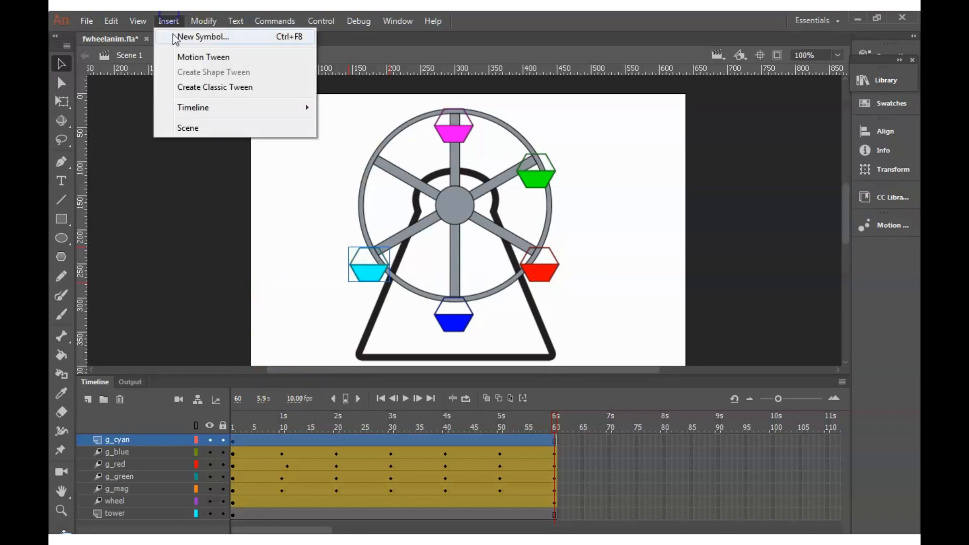
pyautogui.click(187, 56)
pyautogui.click(555, 305)
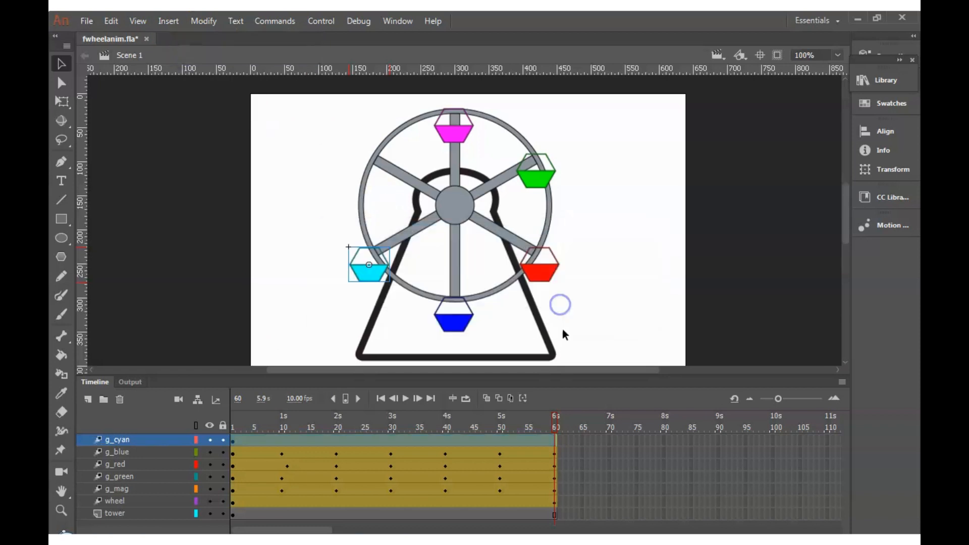
# - Position the cyan gondola at the bottom spoke at frame 50, lower-right at 41, upper-right at 30, top at 20 and upper-left at 10
pyautogui.click(501, 429)
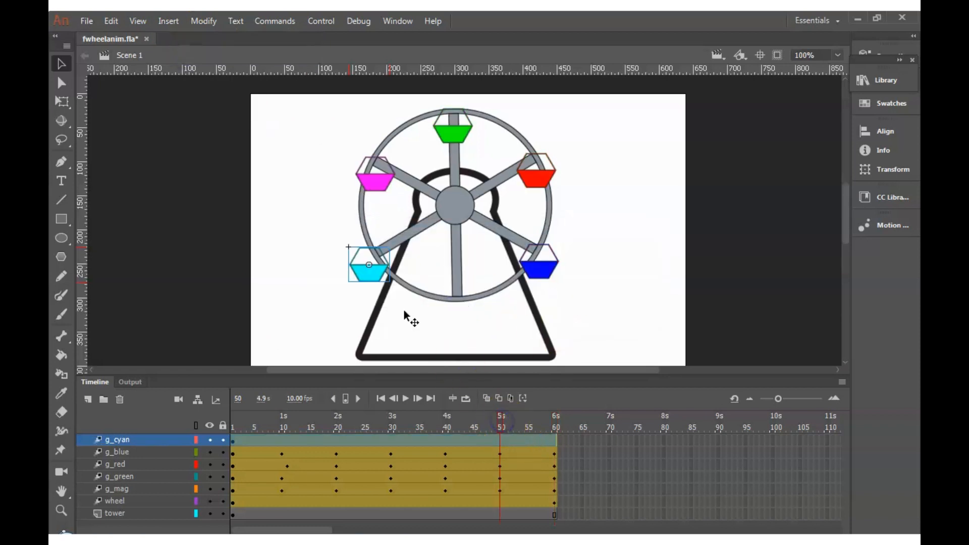
pyautogui.moveTo(370, 274); pyautogui.dragTo(532, 281)
pyautogui.click(451, 421)
pyautogui.click(437, 314)
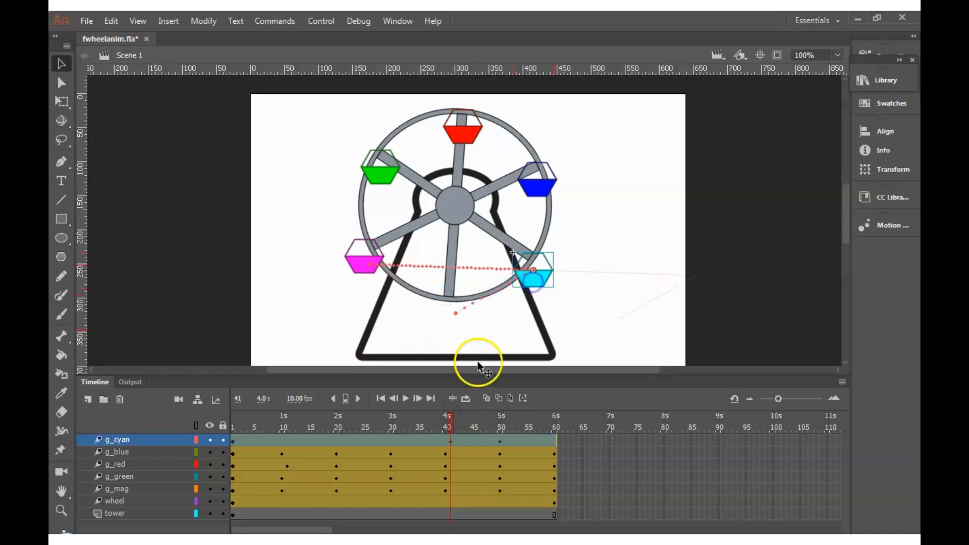
pyautogui.click(393, 416)
pyautogui.moveTo(527, 241); pyautogui.dragTo(534, 173)
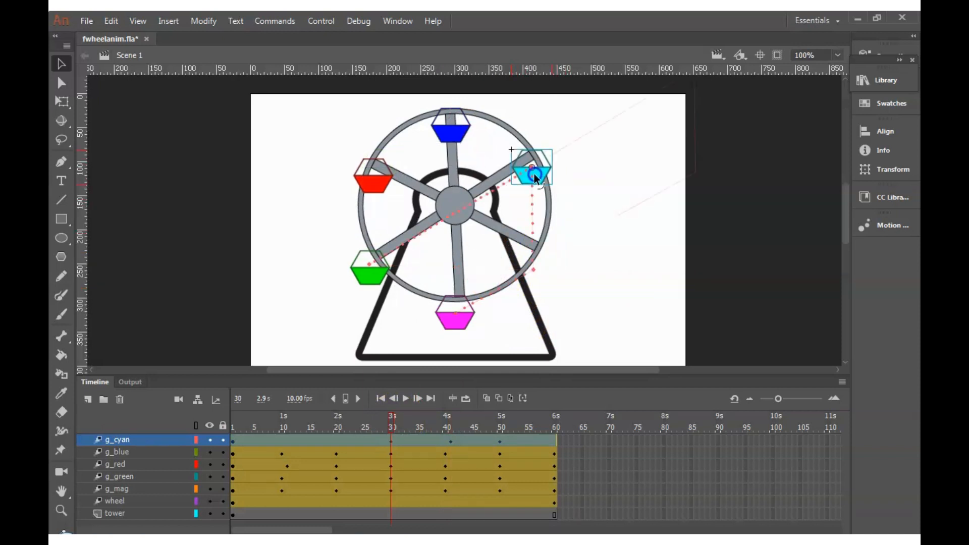
pyautogui.click(337, 417)
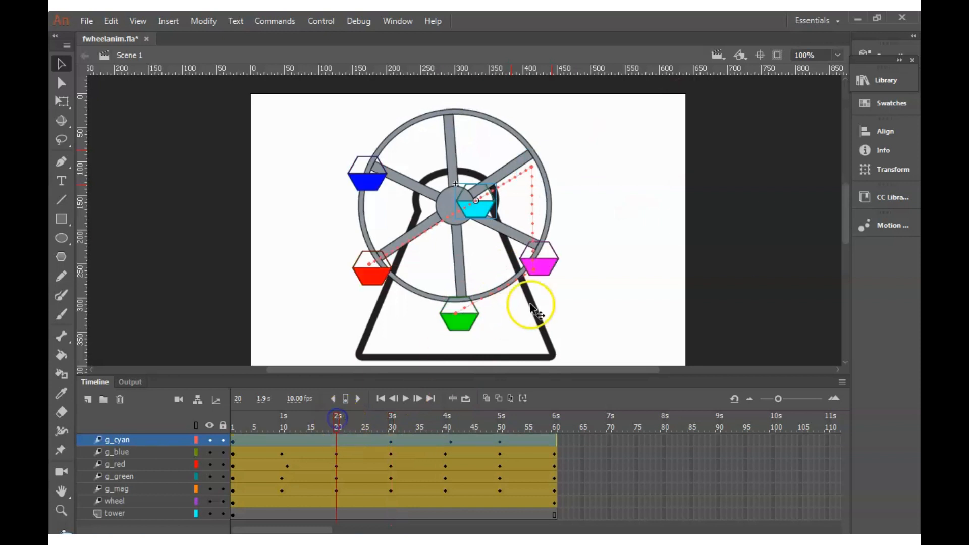
pyautogui.moveTo(483, 208); pyautogui.dragTo(456, 136)
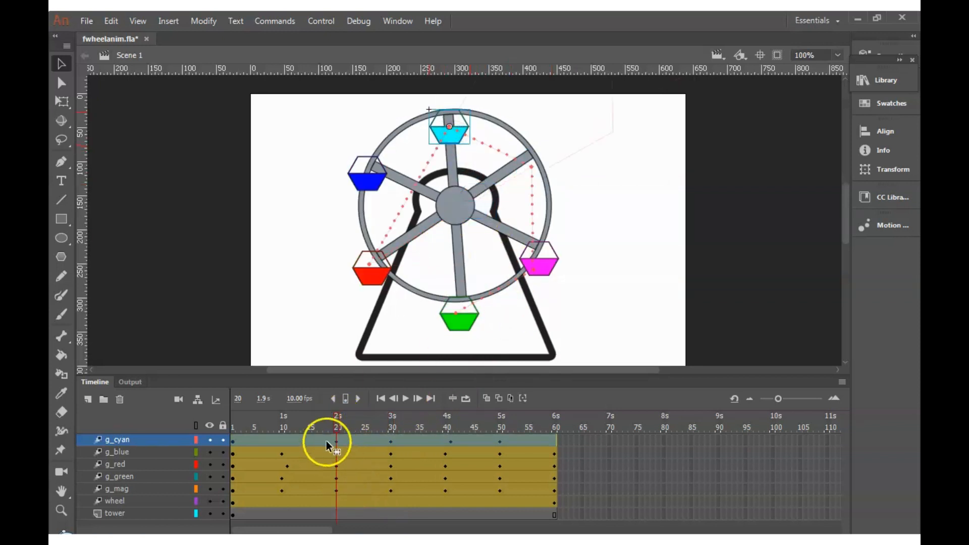
pyautogui.click(281, 416)
pyautogui.moveTo(402, 207); pyautogui.dragTo(378, 187)
# - Return the cyan gondola to its starting position at the lower-left spoke at frame 60
pyautogui.click(231, 419)
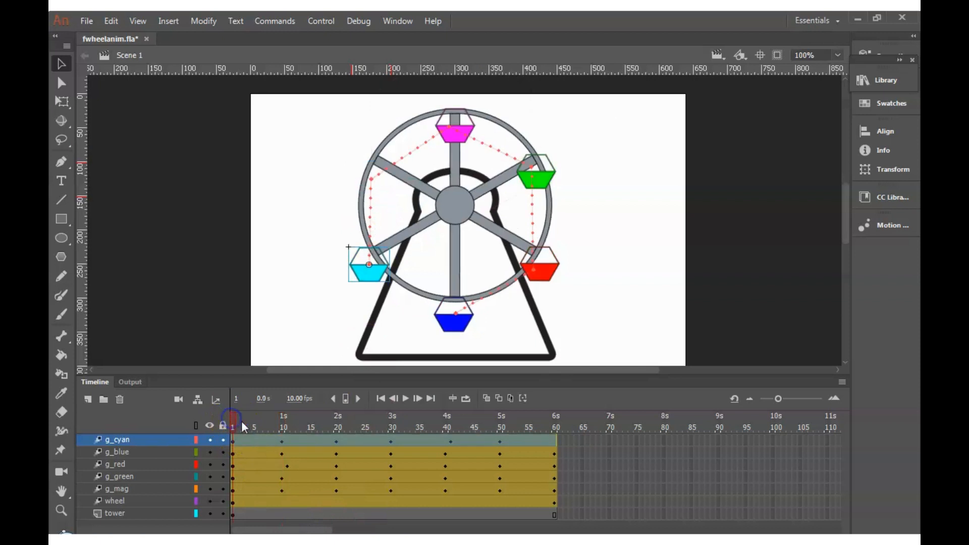
pyautogui.click(555, 417)
pyautogui.moveTo(456, 330); pyautogui.dragTo(368, 275)
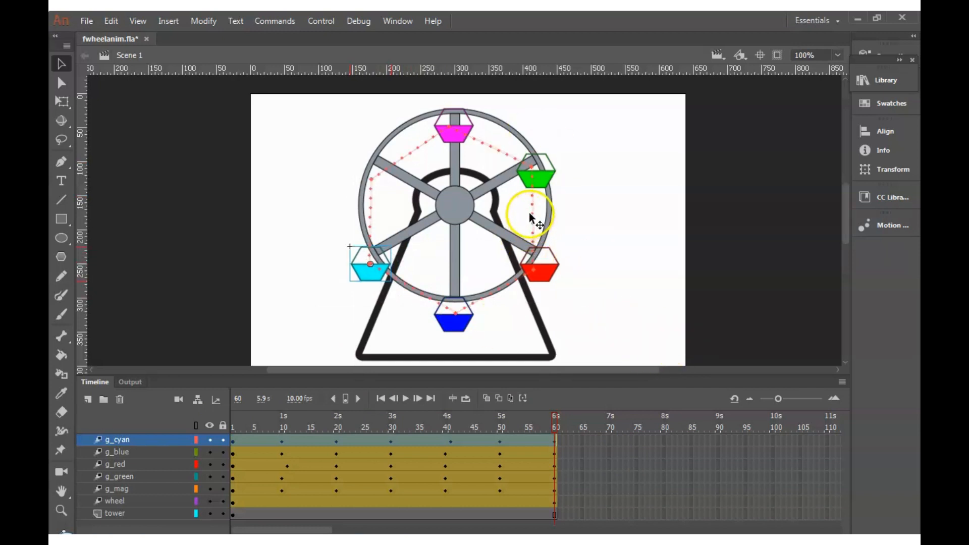
# - Bend all six segments of the cyan gondola's motion path outward so the path follows the wheel's circle
pyautogui.moveTo(541, 214); pyautogui.dragTo(543, 213)
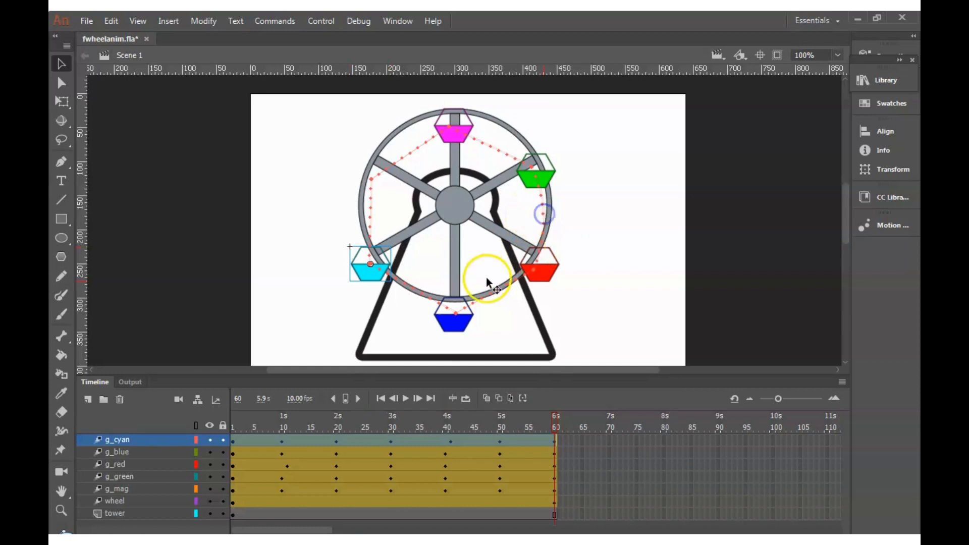
pyautogui.moveTo(500, 293); pyautogui.dragTo(503, 297)
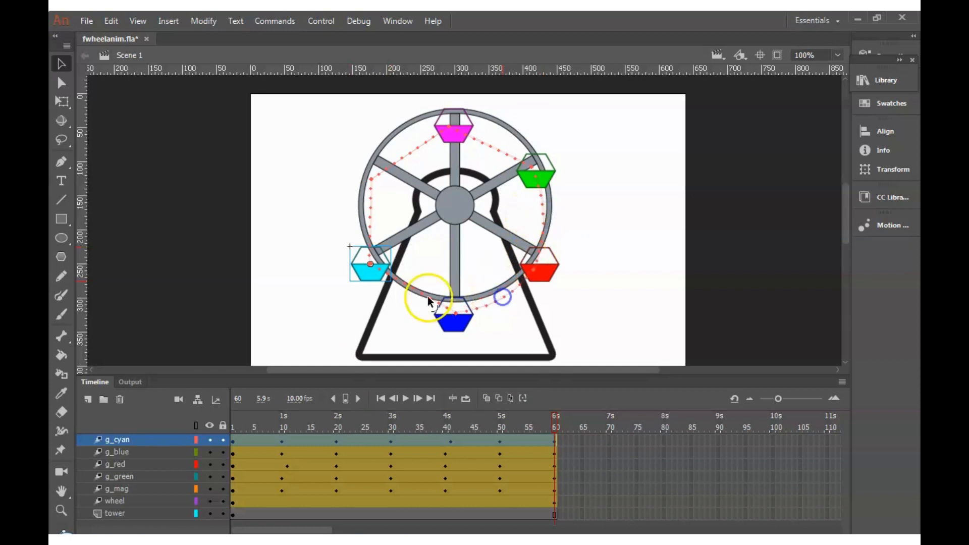
pyautogui.moveTo(414, 290); pyautogui.dragTo(406, 302)
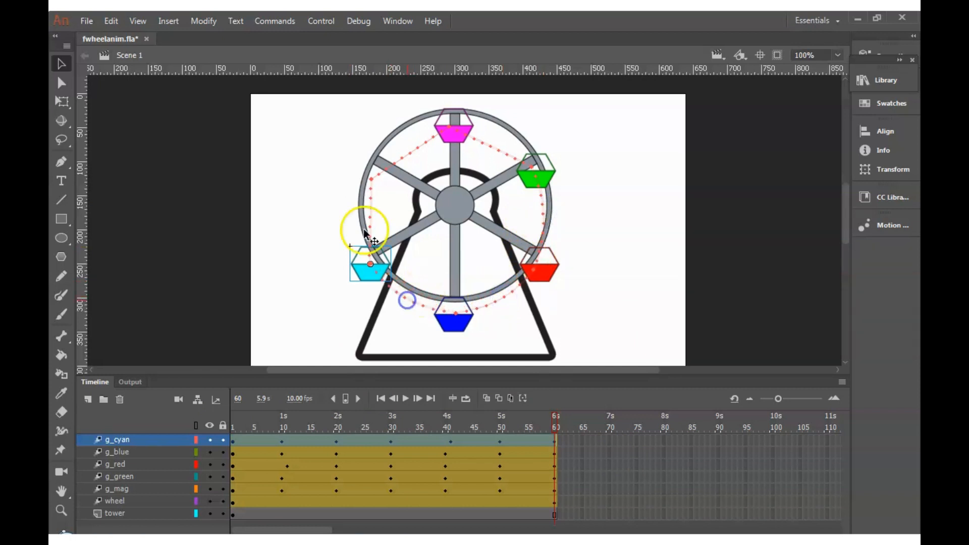
pyautogui.moveTo(370, 216); pyautogui.dragTo(359, 216)
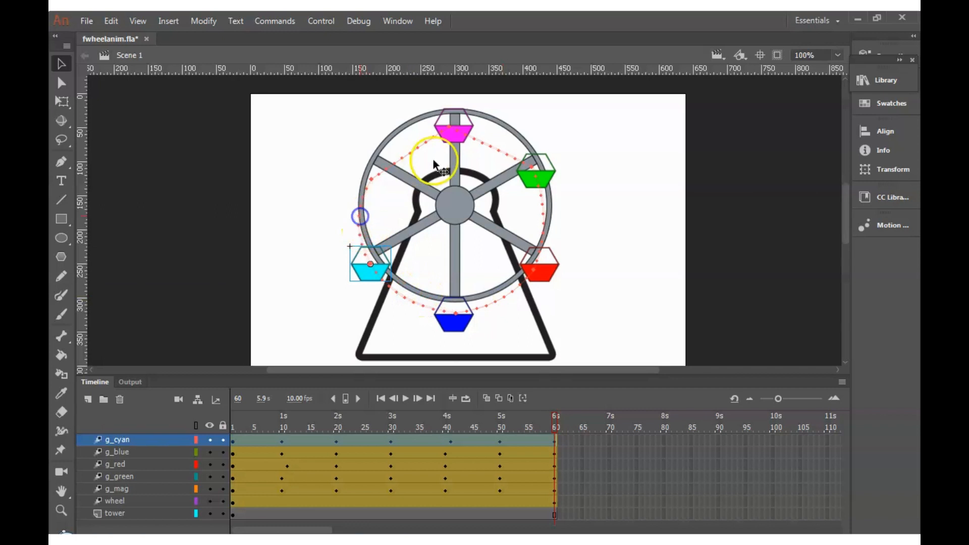
pyautogui.moveTo(403, 144); pyautogui.dragTo(403, 144)
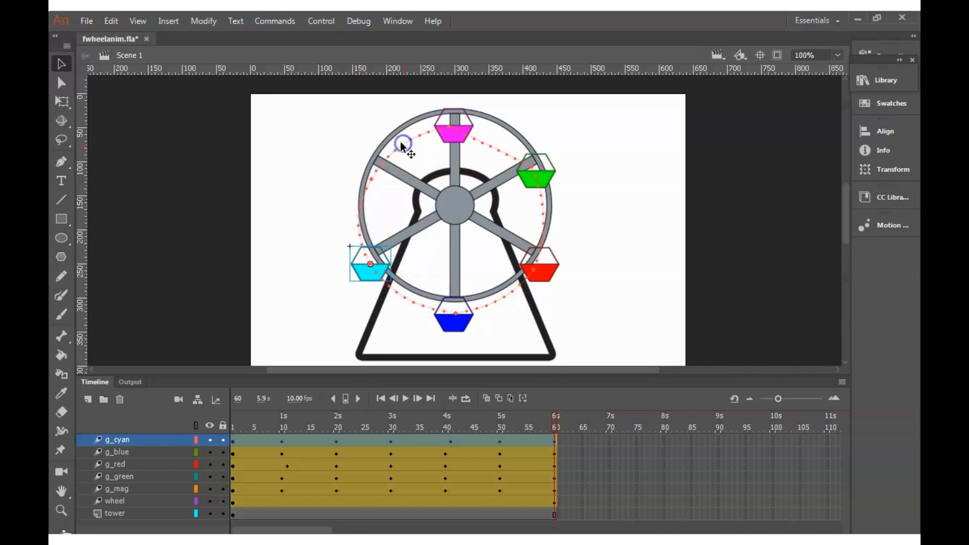
pyautogui.moveTo(490, 145); pyautogui.dragTo(497, 138)
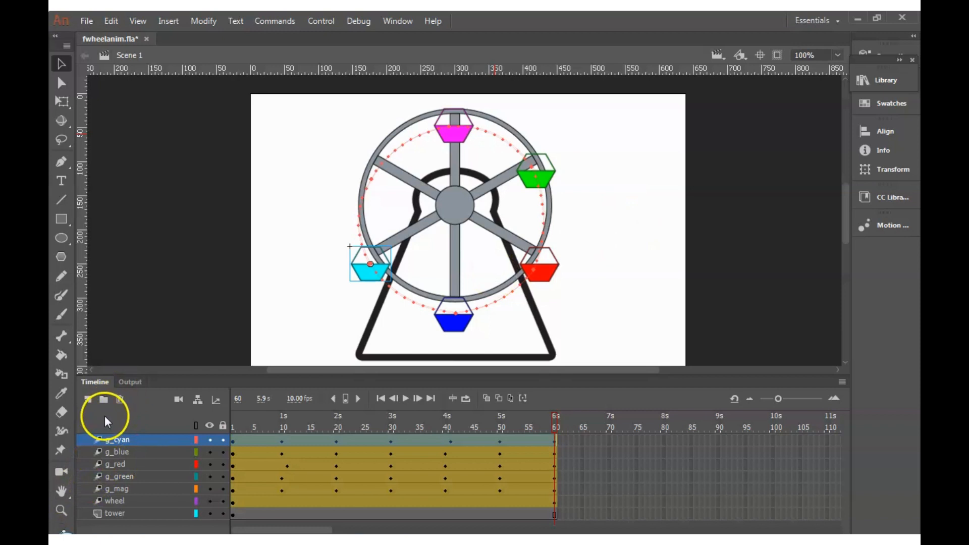
# - Add a new layer above g_cyan and name it g_yellow
pyautogui.click(84, 399)
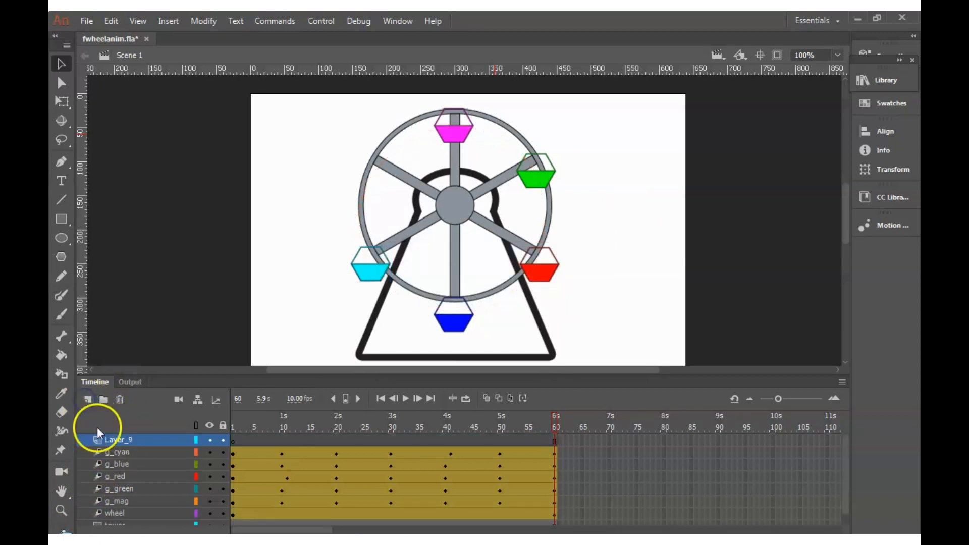
pyautogui.doubleClick(107, 441)
pyautogui.write('g_yellow')
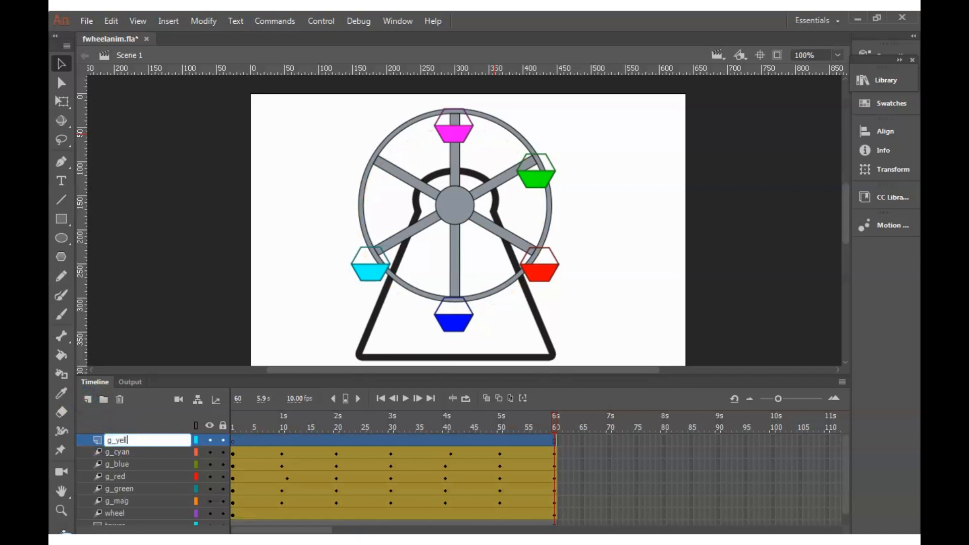
# - Place gondola_yellow.png from the library at the upper-left spoke and apply a motion tween, converting it to a symbol
pyautogui.click(895, 83)
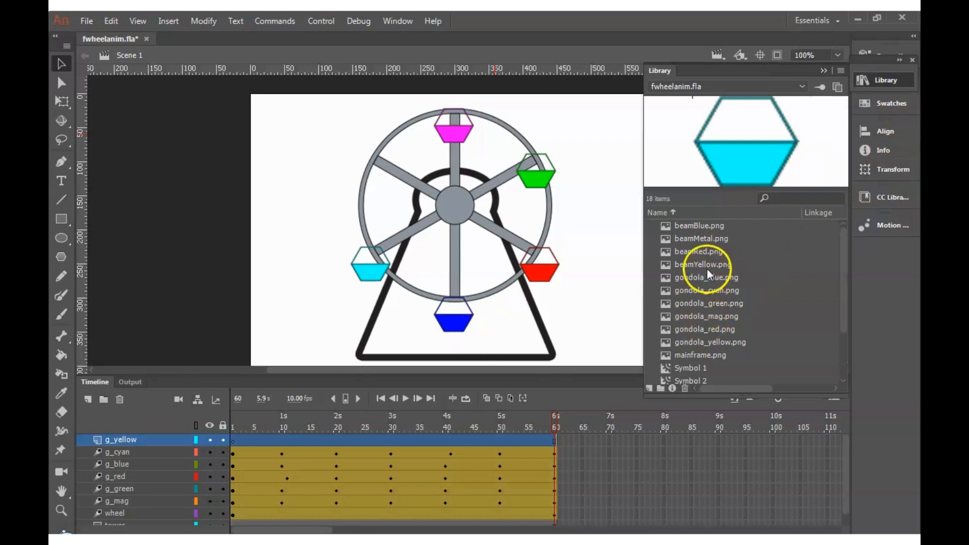
pyautogui.moveTo(706, 348); pyautogui.dragTo(377, 187)
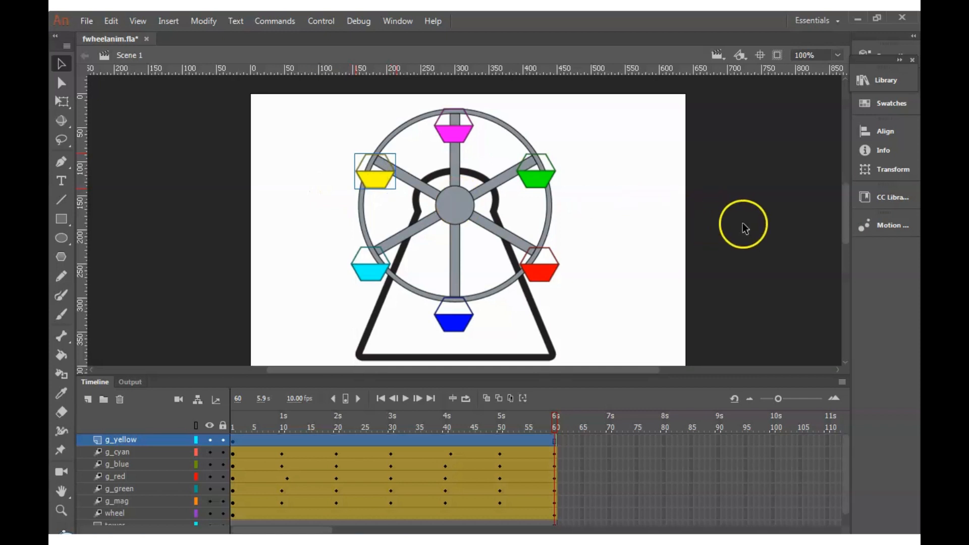
pyautogui.click(370, 175)
pyautogui.click(171, 26)
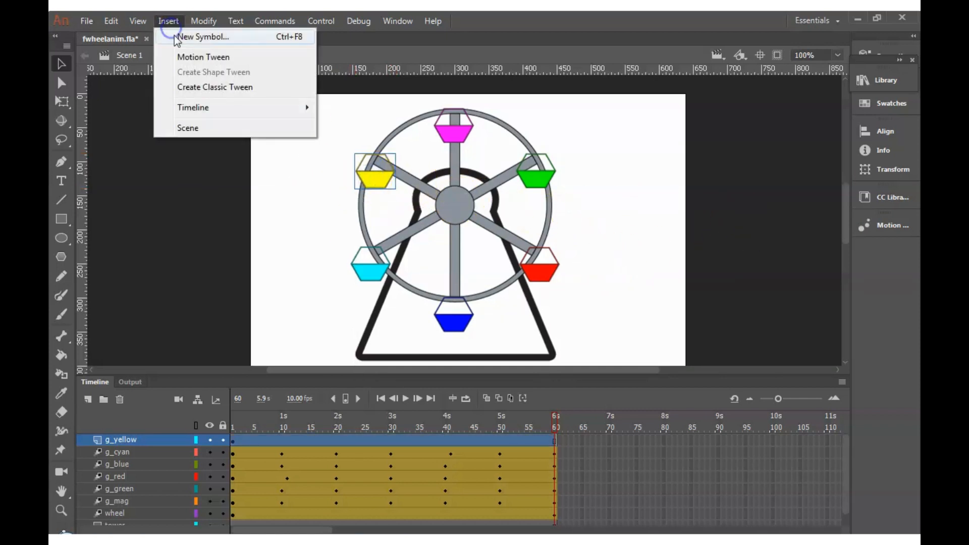
pyautogui.click(187, 60)
pyautogui.click(547, 301)
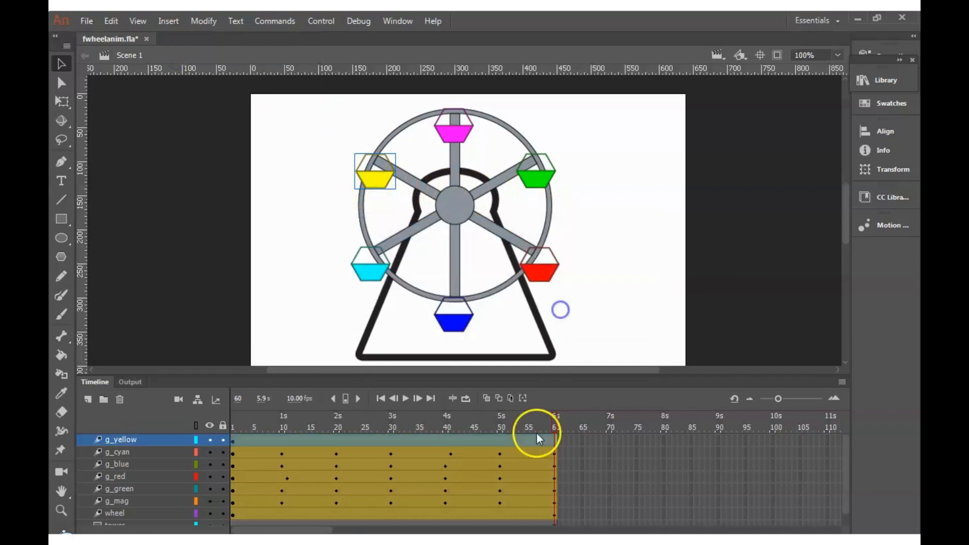
# - Position the yellow gondola at the lower-left spoke at frame 50, bottom at 41, lower-right at 30, upper-right at 20, top at 10, upper-left at 60
pyautogui.click(501, 424)
pyautogui.moveTo(380, 184); pyautogui.dragTo(373, 276)
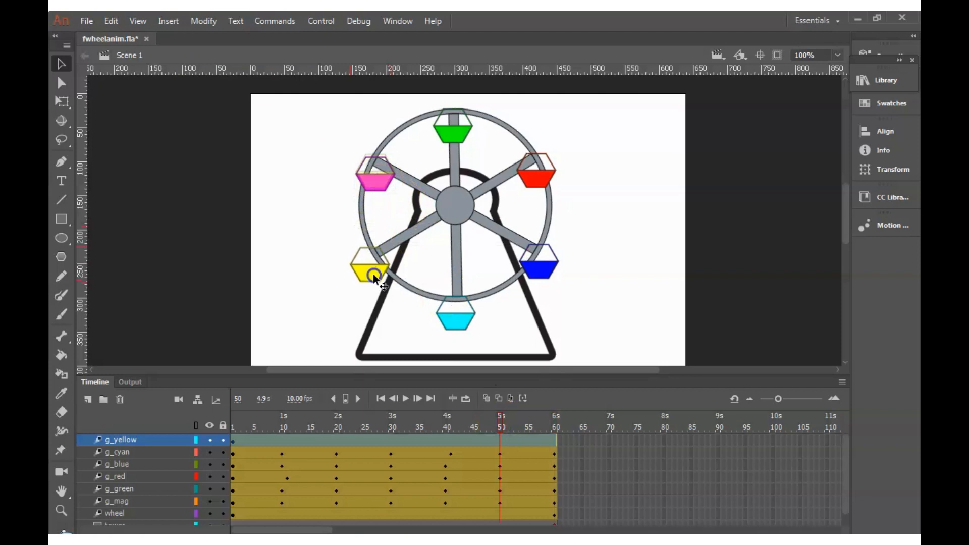
pyautogui.click(450, 417)
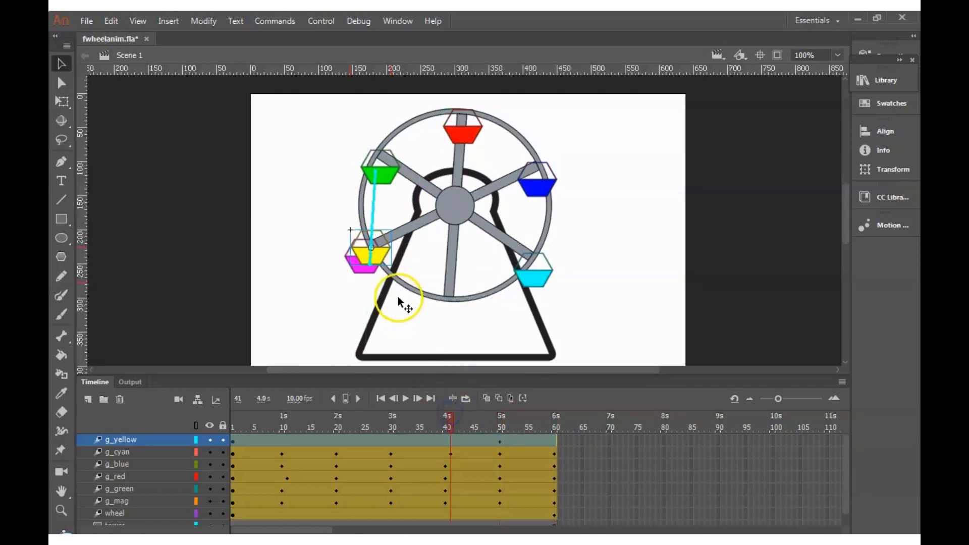
pyautogui.moveTo(377, 253); pyautogui.dragTo(452, 323)
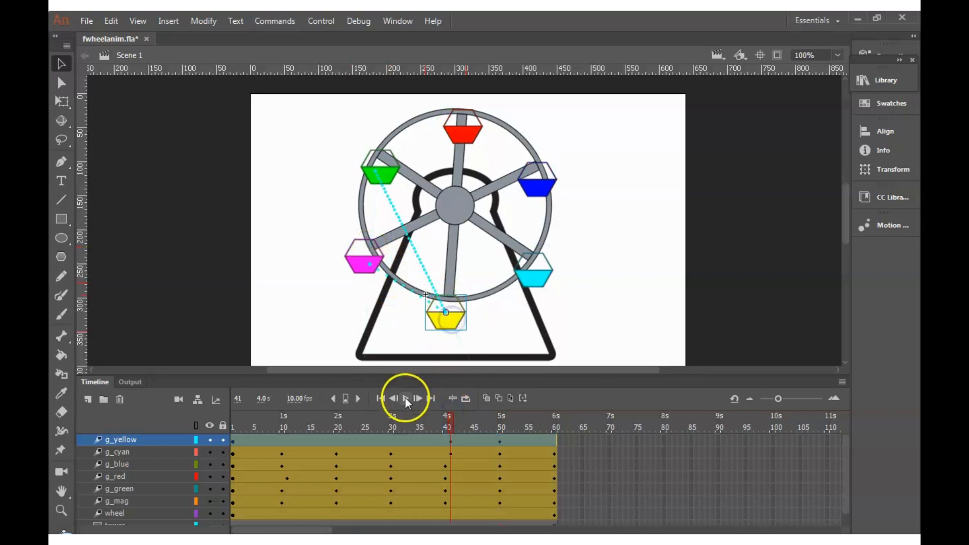
pyautogui.click(392, 424)
pyautogui.moveTo(441, 284); pyautogui.dragTo(555, 268)
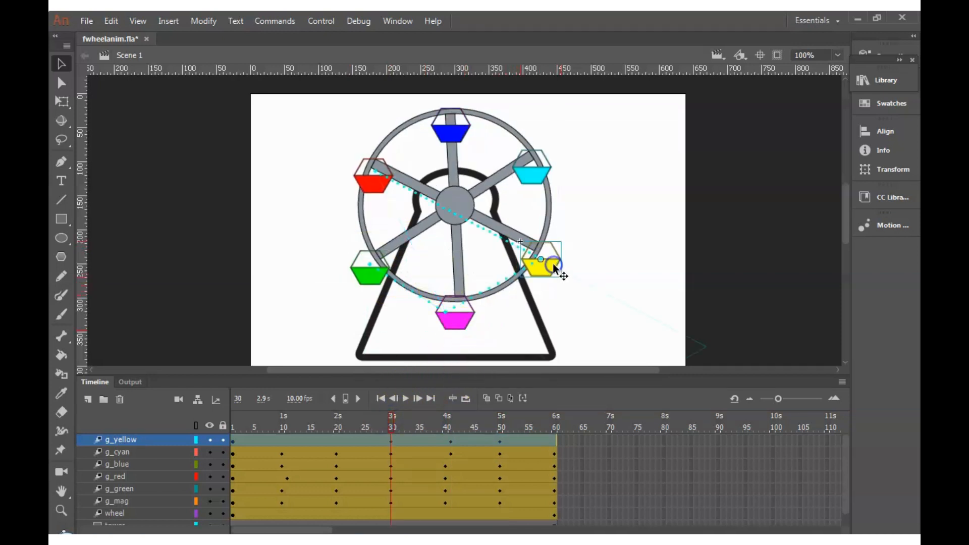
pyautogui.click(339, 415)
pyautogui.moveTo(488, 235); pyautogui.dragTo(531, 173)
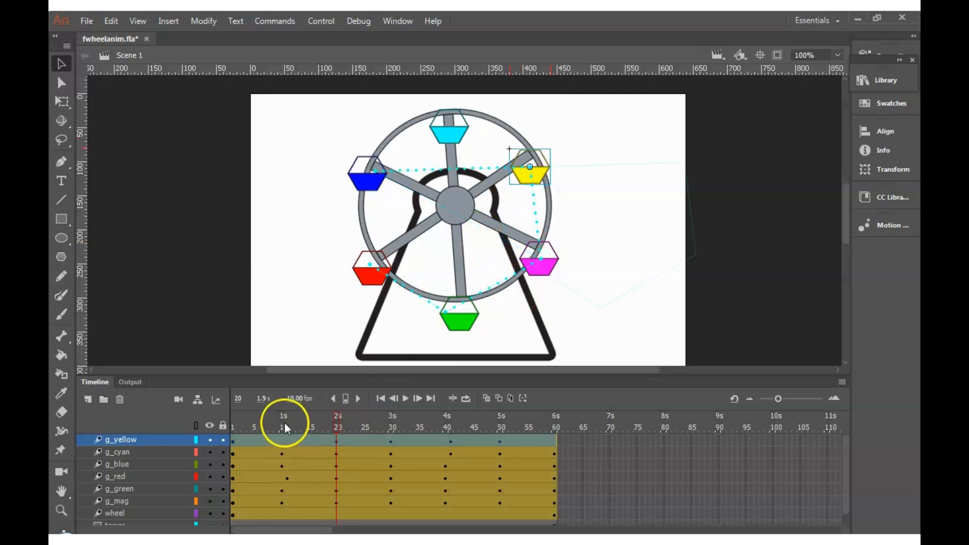
pyautogui.click(282, 420)
pyautogui.moveTo(450, 182); pyautogui.dragTo(448, 144)
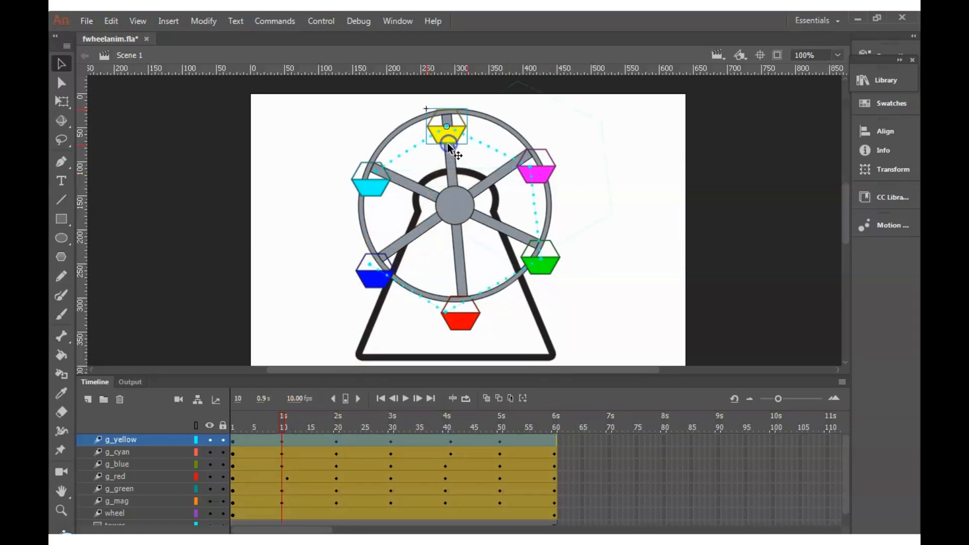
pyautogui.click(553, 414)
pyautogui.moveTo(378, 236); pyautogui.dragTo(372, 180)
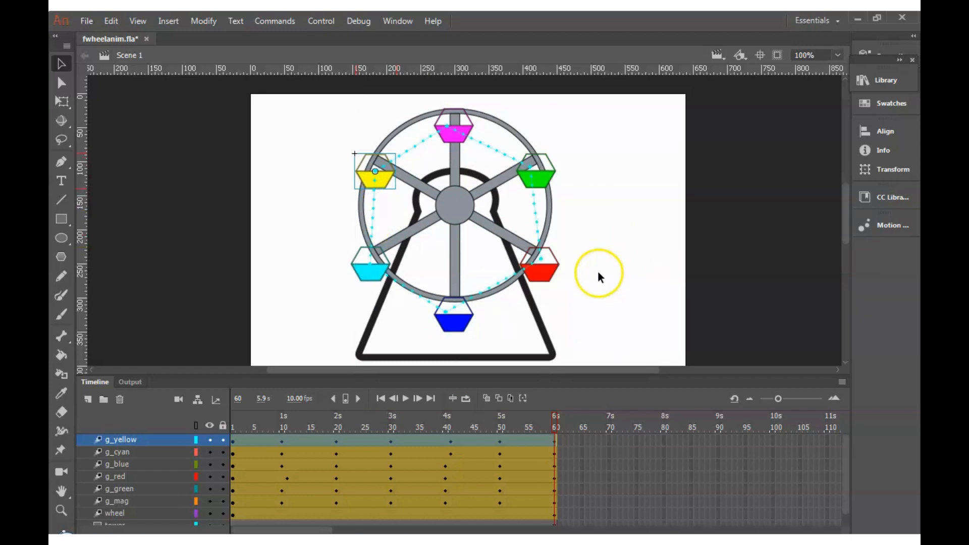
# - Curve each straight segment of the yellow gondola's motion path outward into a circular path around the wheel
pyautogui.moveTo(545, 215); pyautogui.dragTo(550, 216)
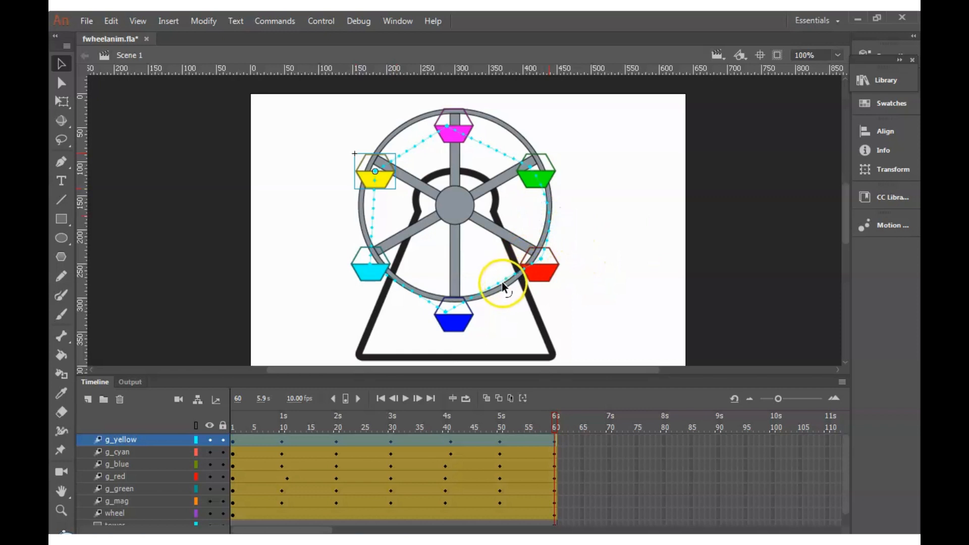
pyautogui.moveTo(499, 291); pyautogui.dragTo(502, 295)
pyautogui.moveTo(414, 290); pyautogui.dragTo(408, 296)
pyautogui.moveTo(373, 217); pyautogui.dragTo(358, 219)
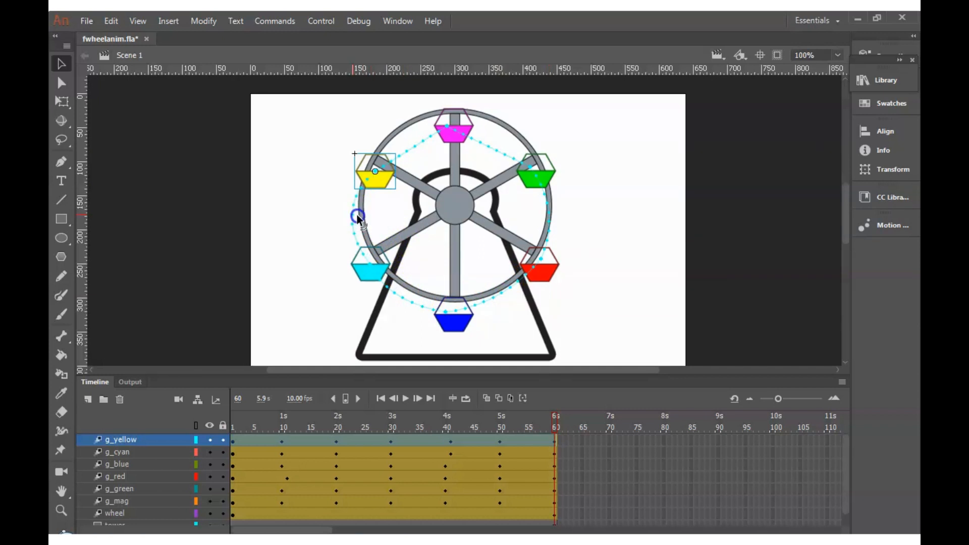
pyautogui.moveTo(410, 145); pyautogui.dragTo(402, 134)
pyautogui.moveTo(489, 143); pyautogui.dragTo(494, 139)
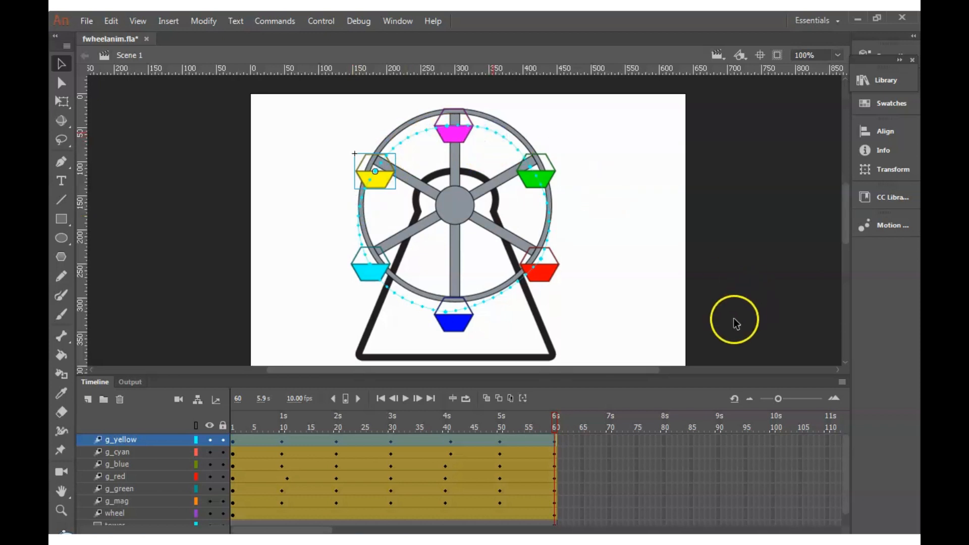
# - Play the animation from frame 1 with nothing selected to check the rotation of the wheel and all six gondolas
pyautogui.click(232, 416)
pyautogui.click(264, 530)
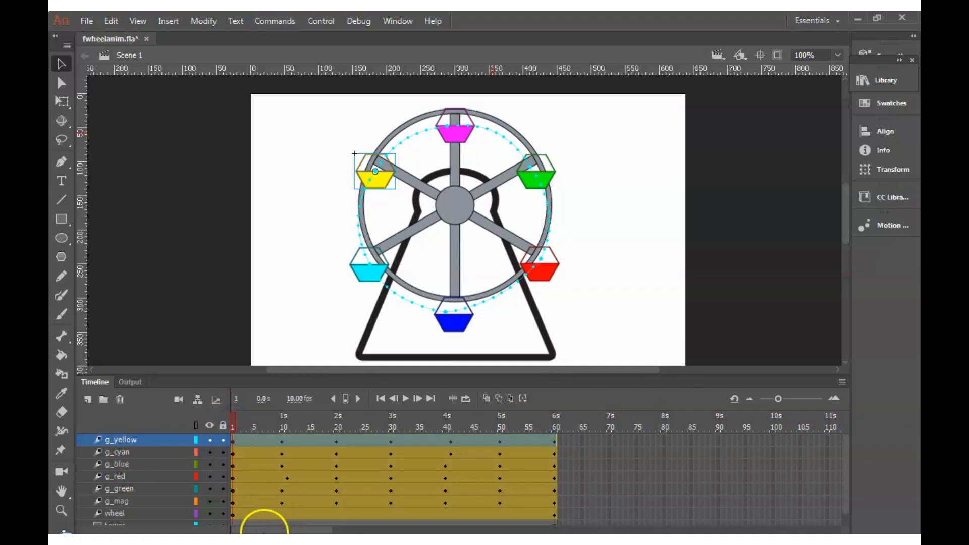
pyautogui.scroll(-1, 138, 471)
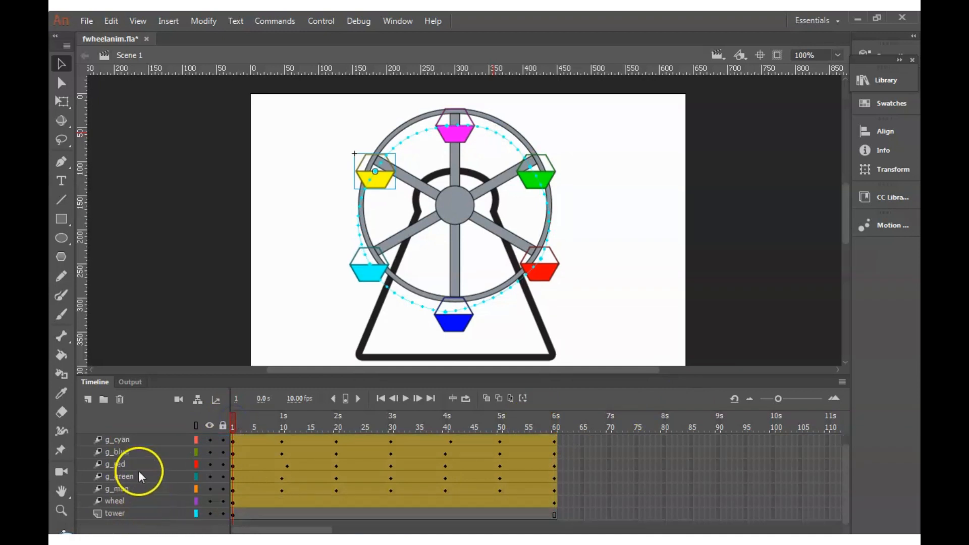
pyautogui.click(128, 513)
pyautogui.click(667, 289)
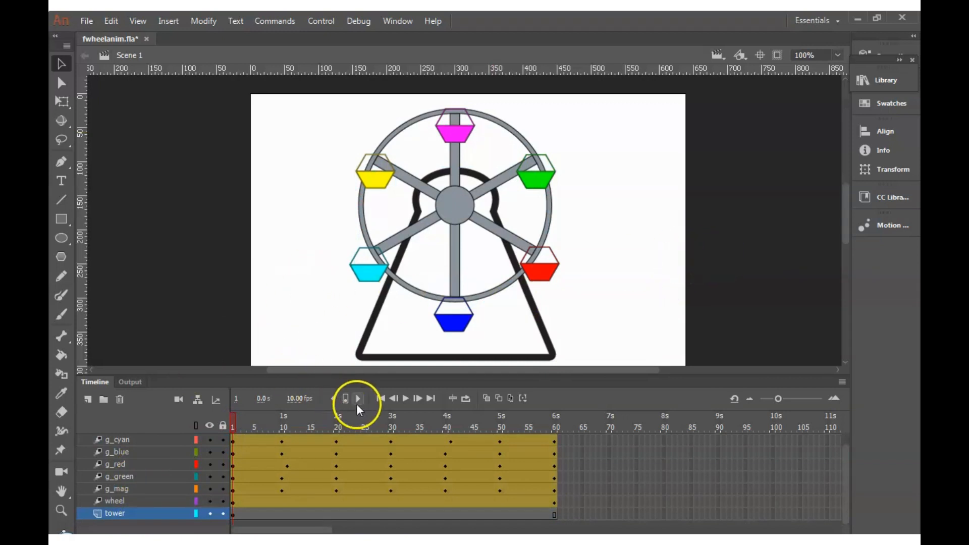
pyautogui.click(406, 398)
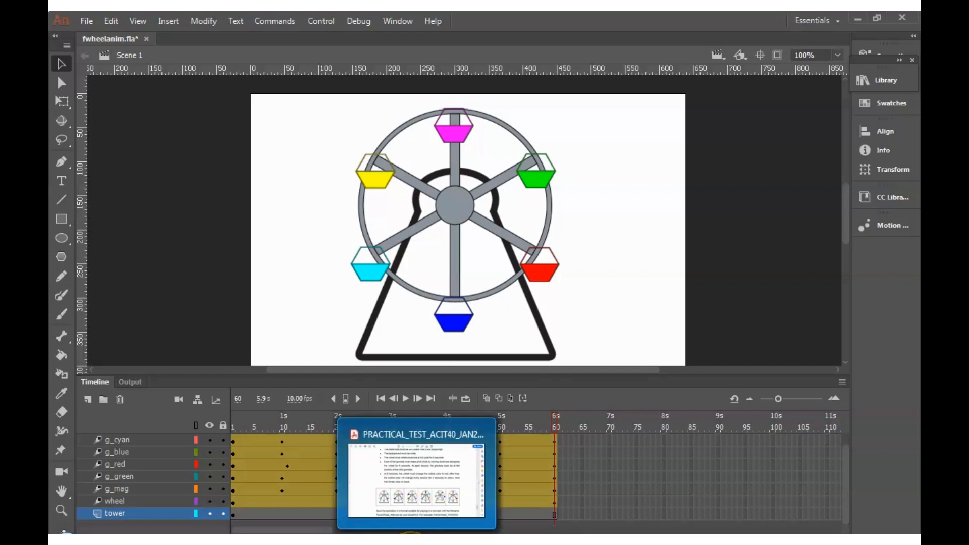
# - Switch to the practical test PDF in Acrobat Reader and read the wheel outline colour-change requirement, then return to Animate
pyautogui.click(412, 534)
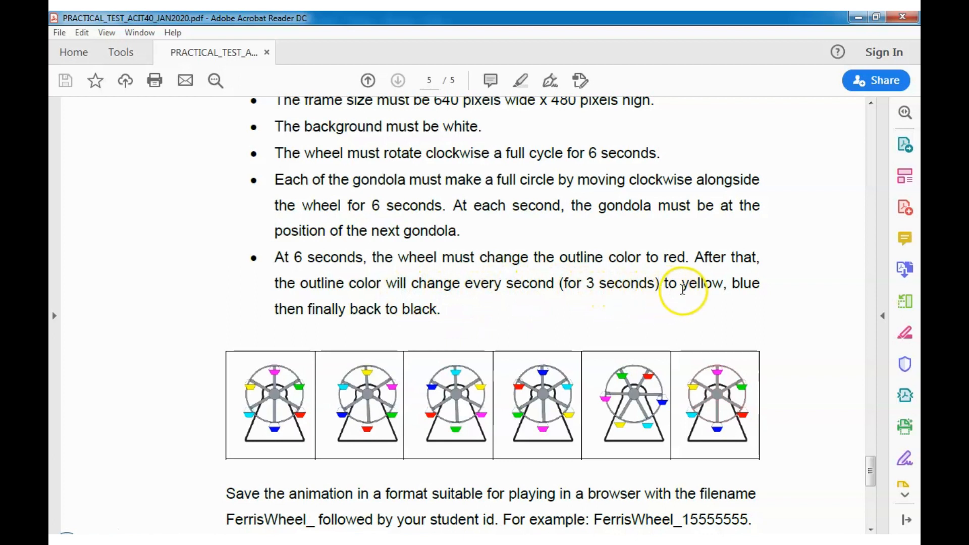
pyautogui.click(858, 17)
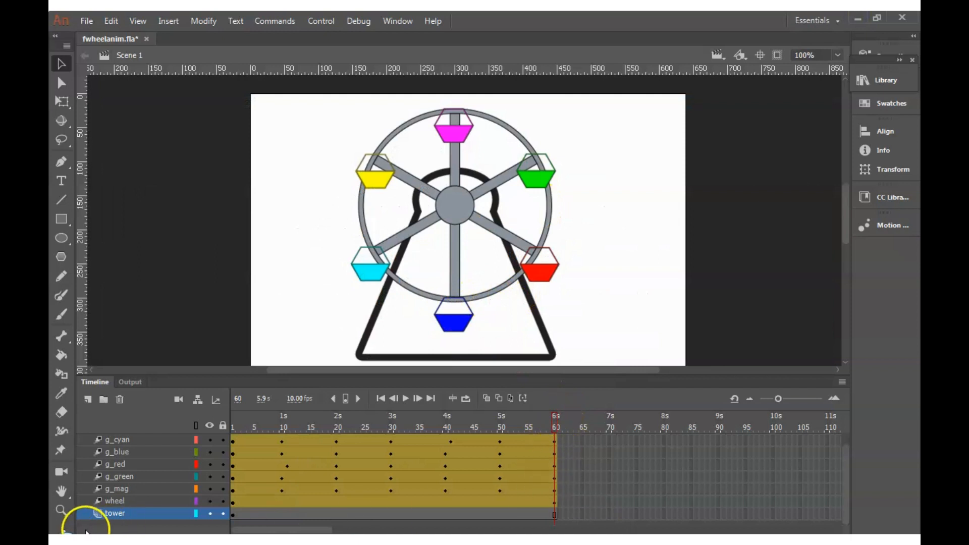
# - Add a new layer directly above the tower layer and name it wheel_change
pyautogui.click(117, 502)
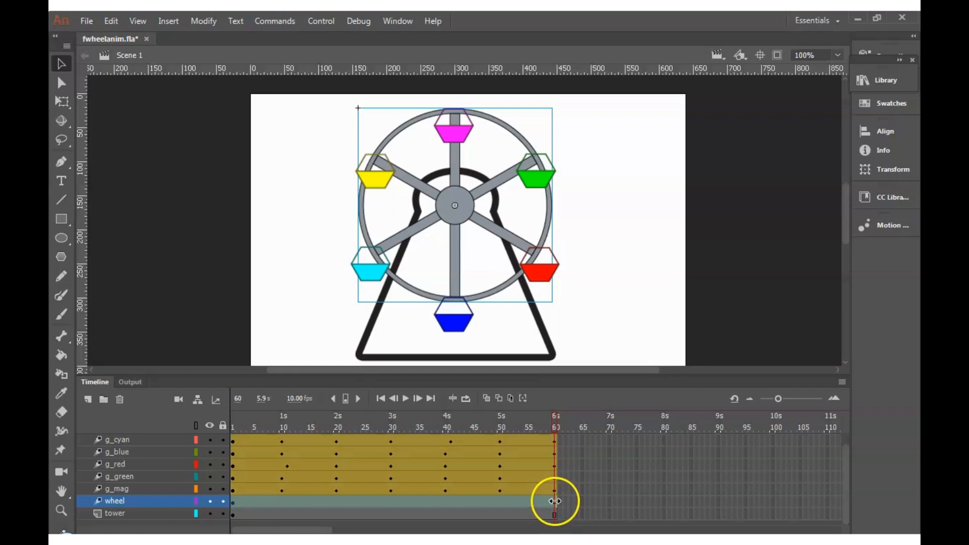
pyautogui.click(604, 490)
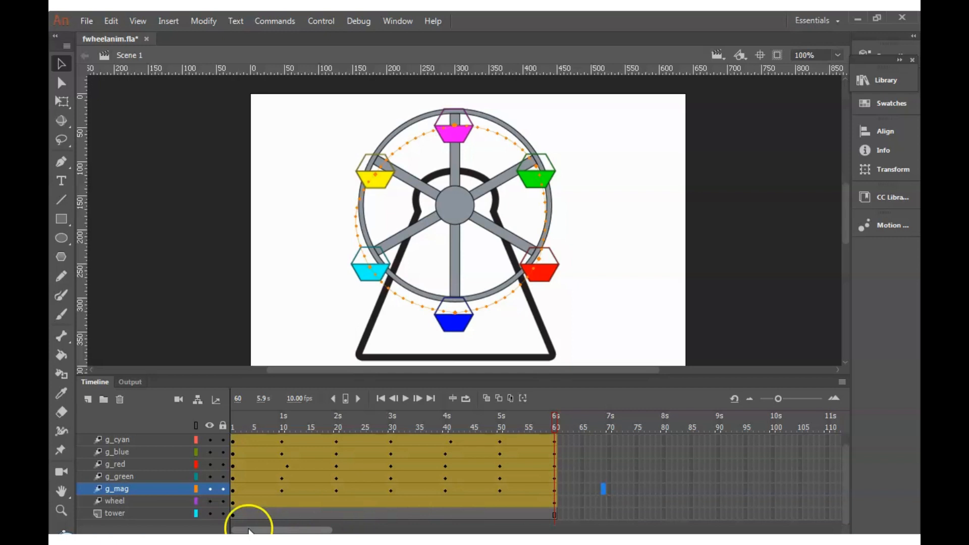
pyautogui.click(118, 512)
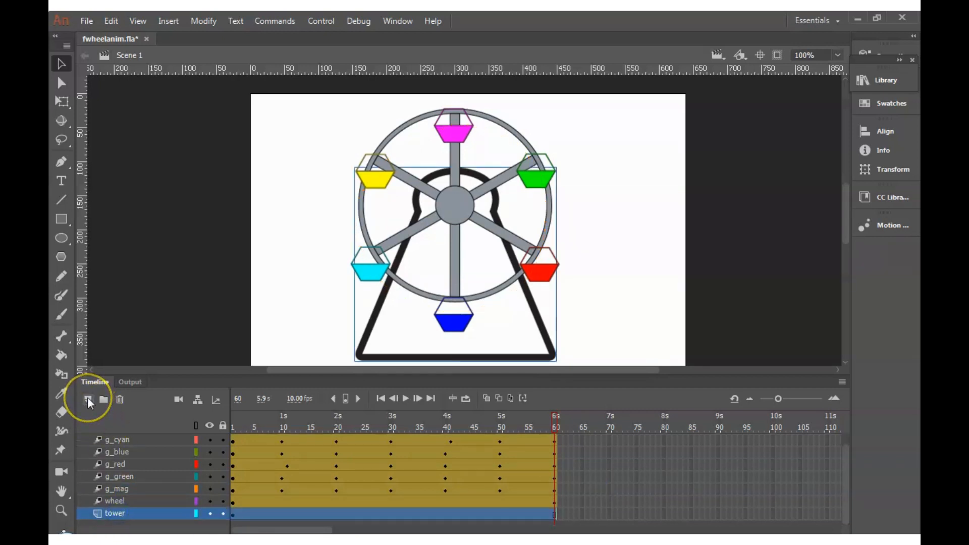
pyautogui.click(87, 399)
pyautogui.doubleClick(124, 509)
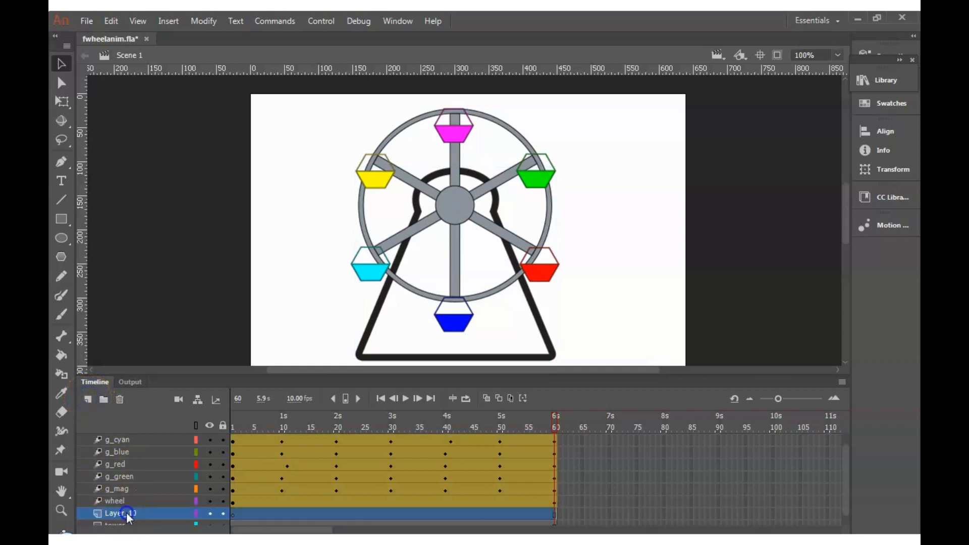
pyautogui.write('wheel')
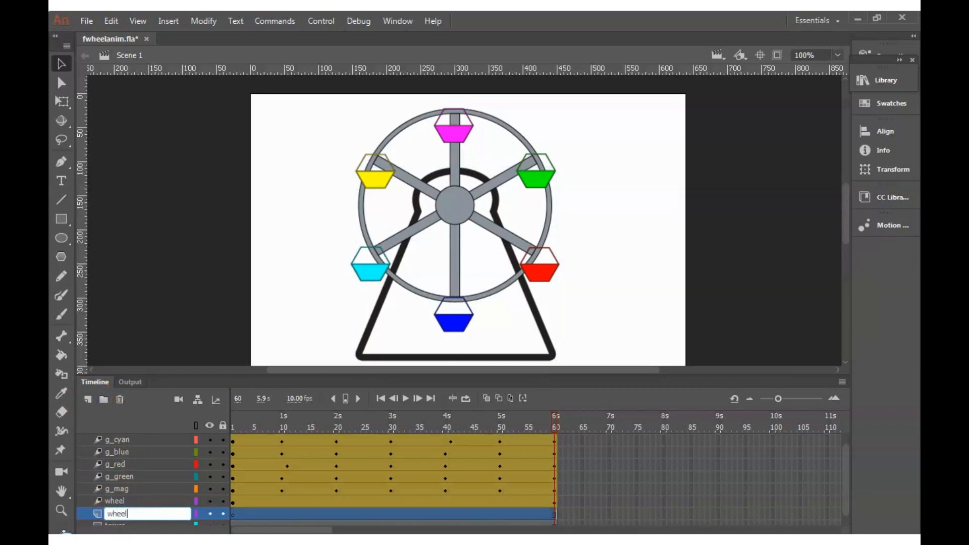
pyautogui.write('_chnage')
pyautogui.press('BackSpace')
pyautogui.press('BackSpace')
pyautogui.press('BackSpace')
pyautogui.write('ange')
pyautogui.click(609, 513)
# - Move the wheel_change layer above the wheel layer and shift its blank keyframe from frame 1 to frame 60
pyautogui.moveTo(129, 513); pyautogui.dragTo(123, 499)
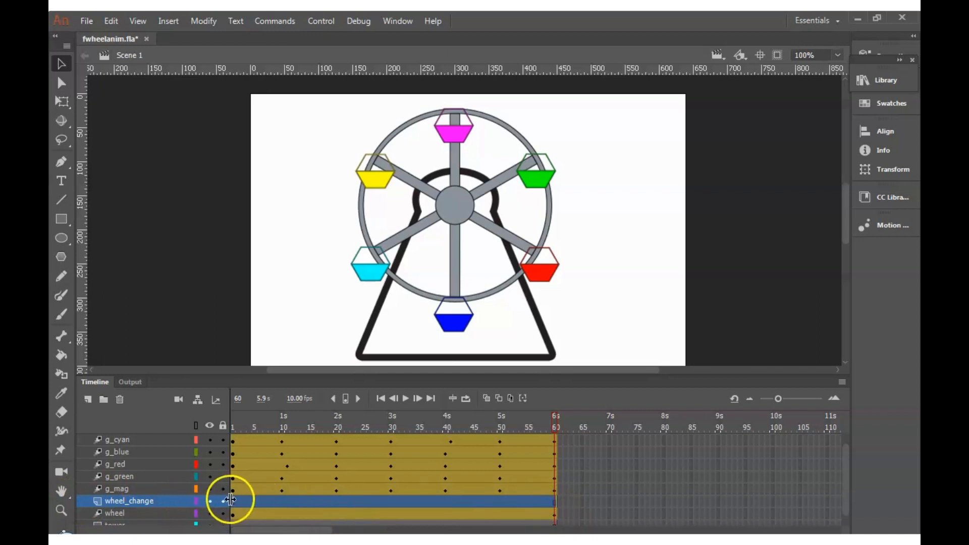
pyautogui.click(234, 501)
pyautogui.moveTo(234, 503); pyautogui.dragTo(556, 504)
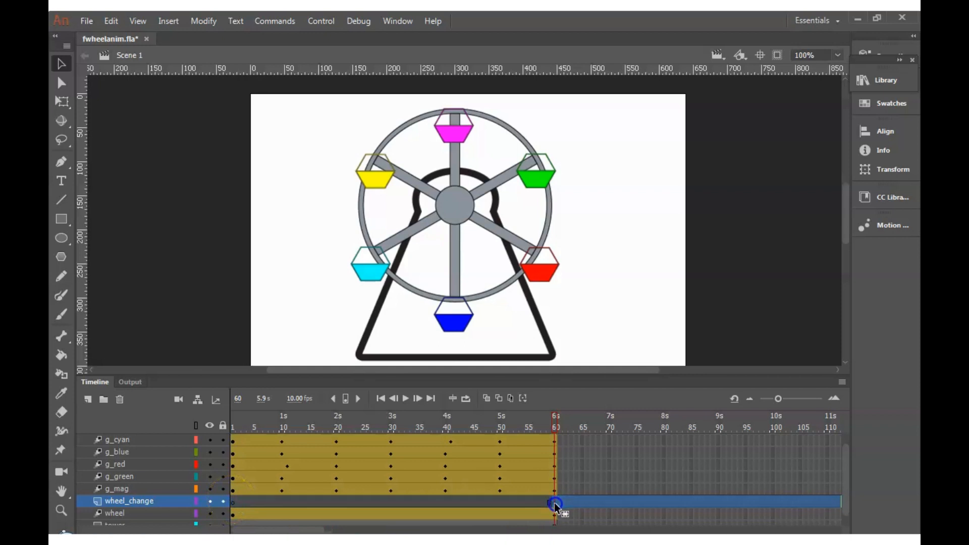
# - Place beamRed.png from the library exactly over the wheel at frame 60 of the wheel_change layer
pyautogui.click(587, 514)
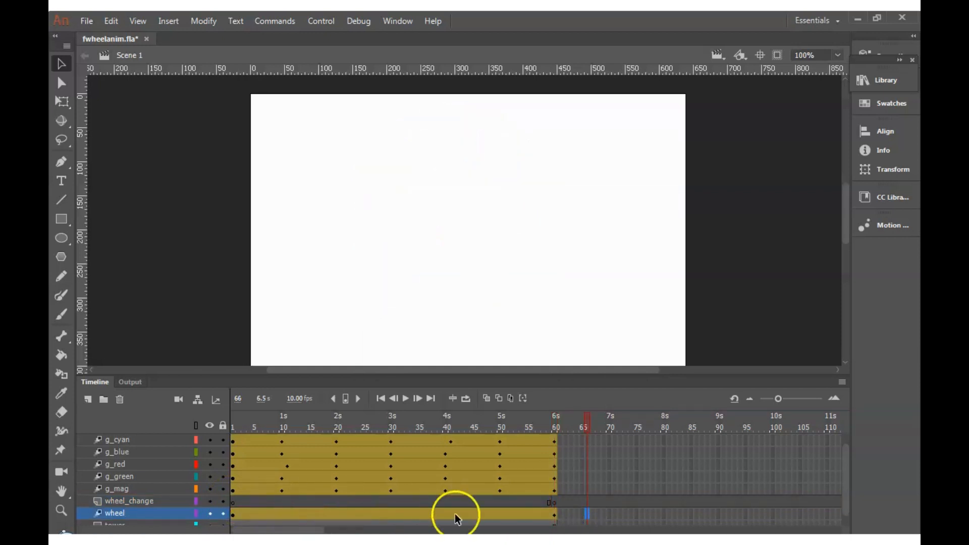
pyautogui.click(557, 505)
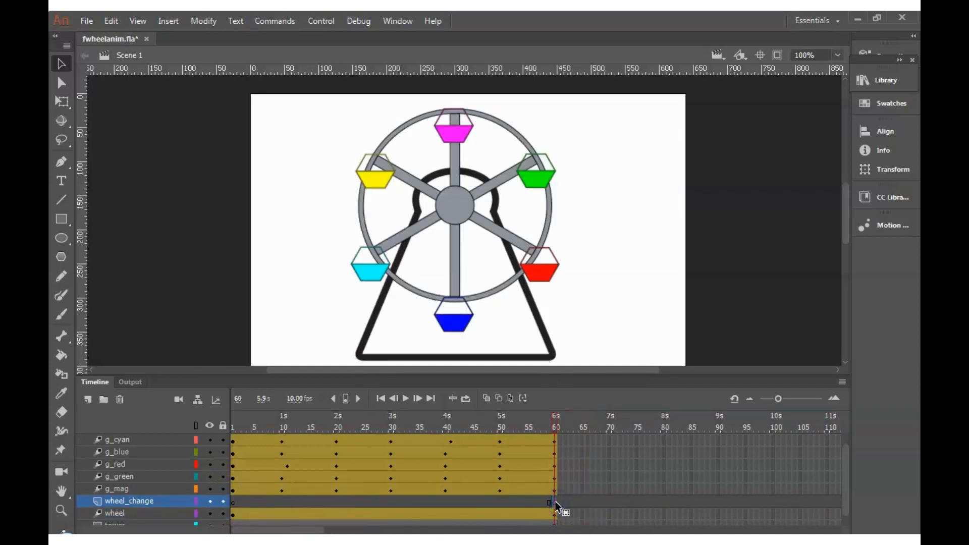
pyautogui.click(878, 83)
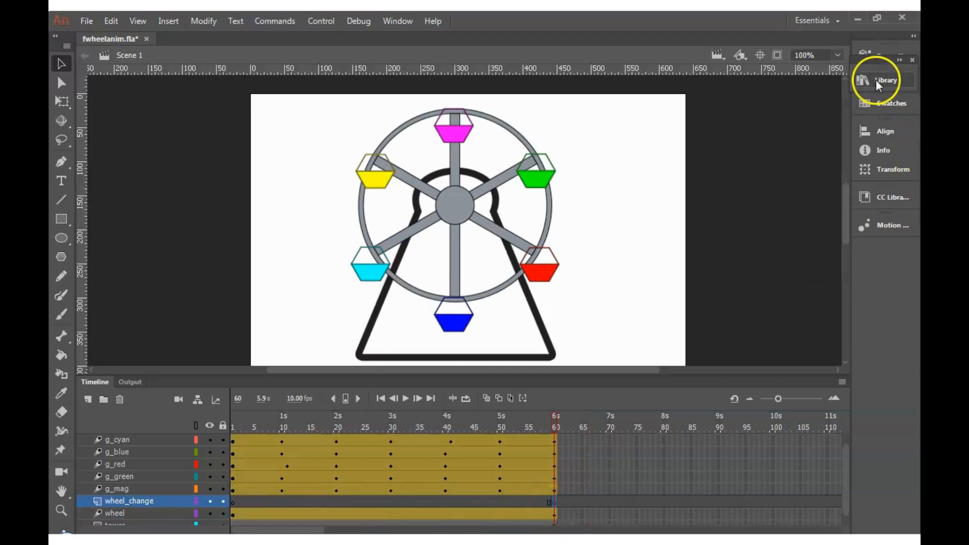
pyautogui.moveTo(695, 250); pyautogui.dragTo(457, 211)
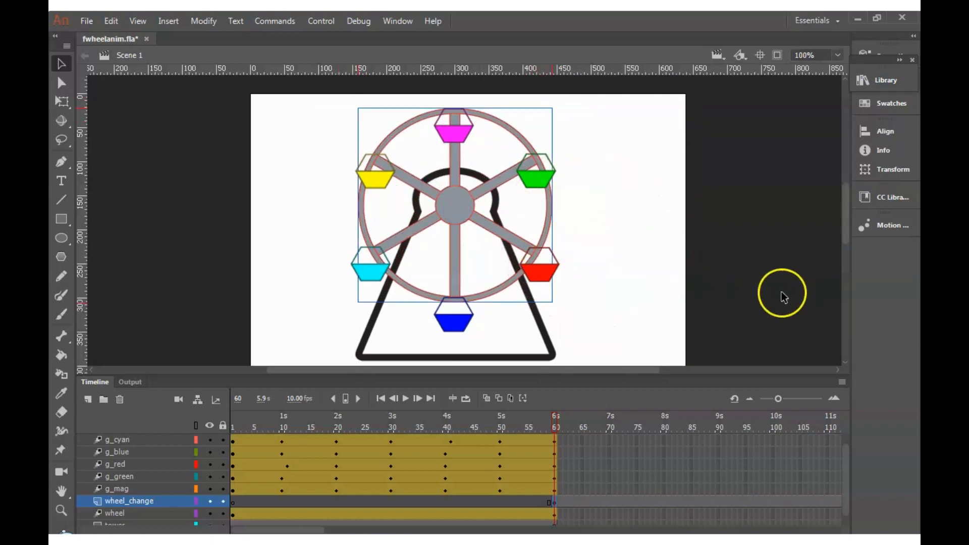
# - Extend the g_blue and g_red layers by inserting frames up to frame 90
pyautogui.click(702, 456)
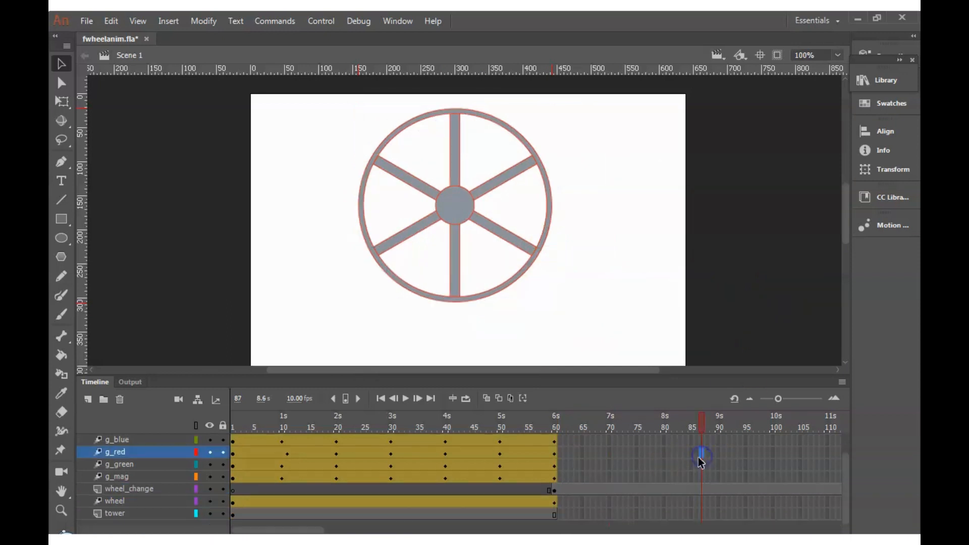
pyautogui.click(718, 439)
pyautogui.rightClick(719, 439)
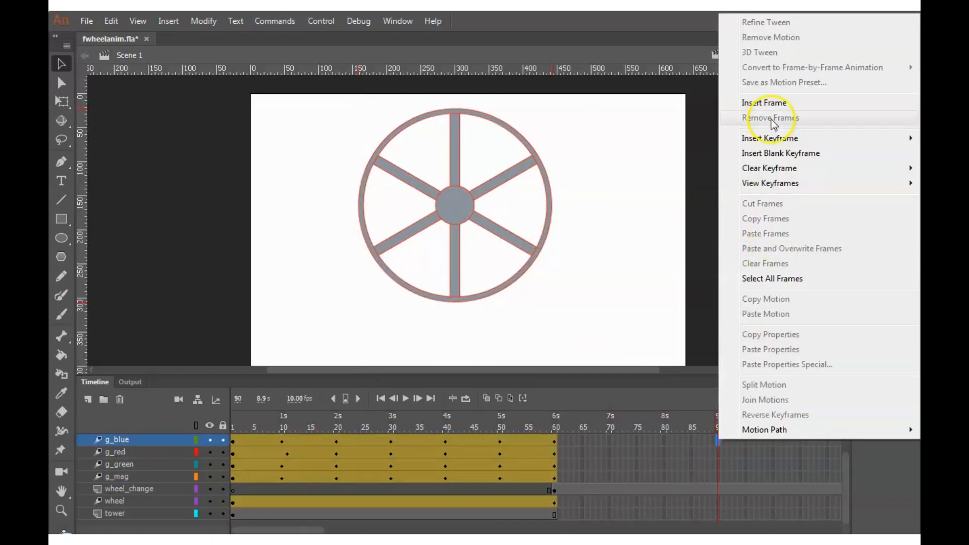
pyautogui.click(770, 105)
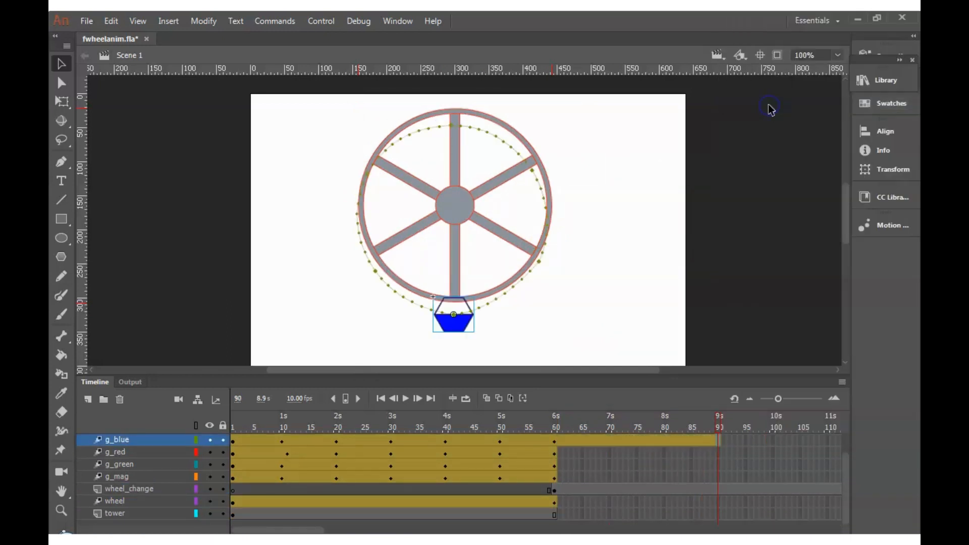
pyautogui.click(719, 453)
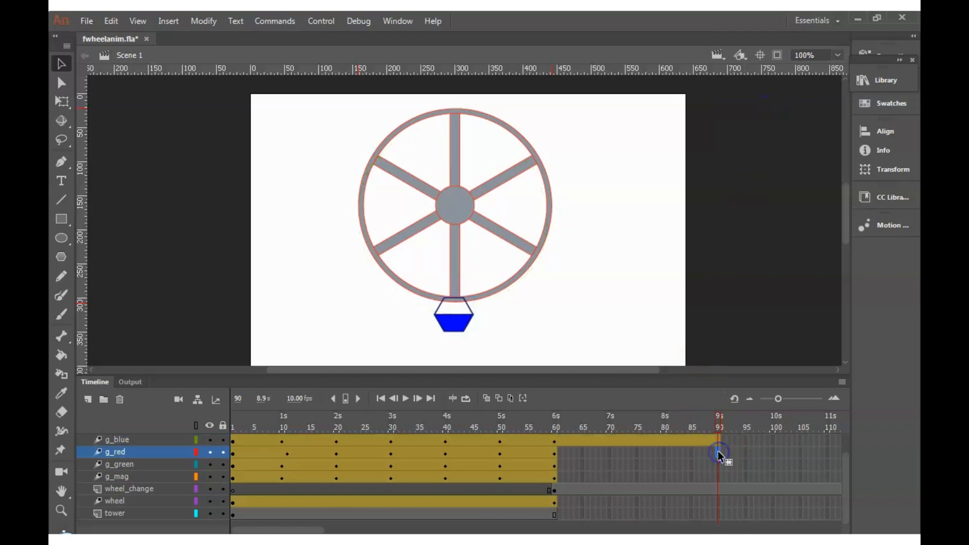
pyautogui.rightClick(719, 453)
pyautogui.click(773, 114)
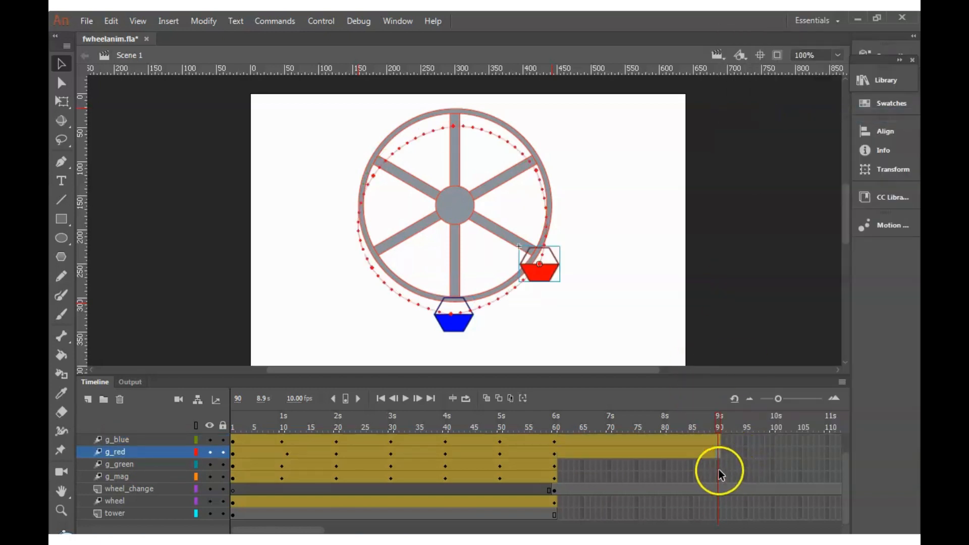
# - Extend the g_green and g_mag layers by inserting frames up to frame 90
pyautogui.click(719, 468)
pyautogui.rightClick(719, 468)
pyautogui.click(768, 130)
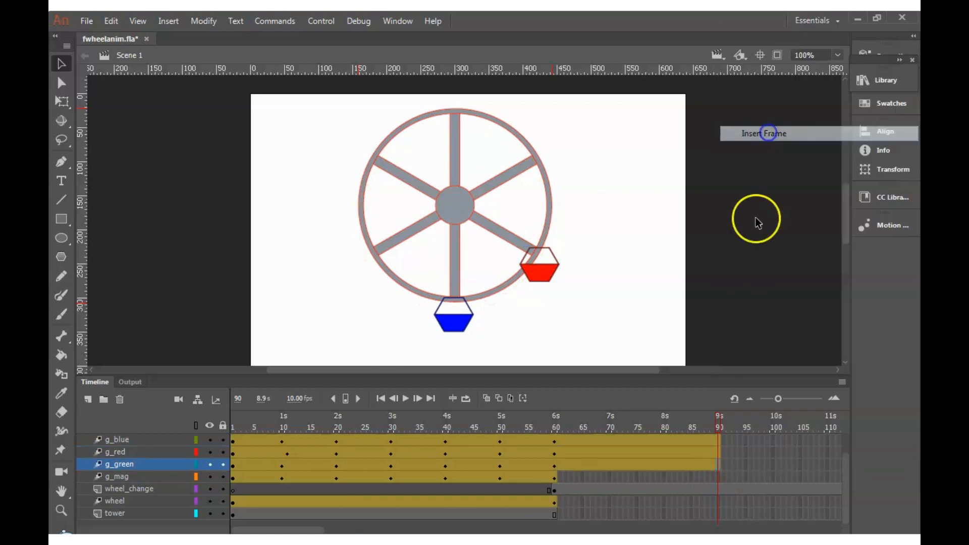
pyautogui.click(719, 478)
pyautogui.rightClick(719, 479)
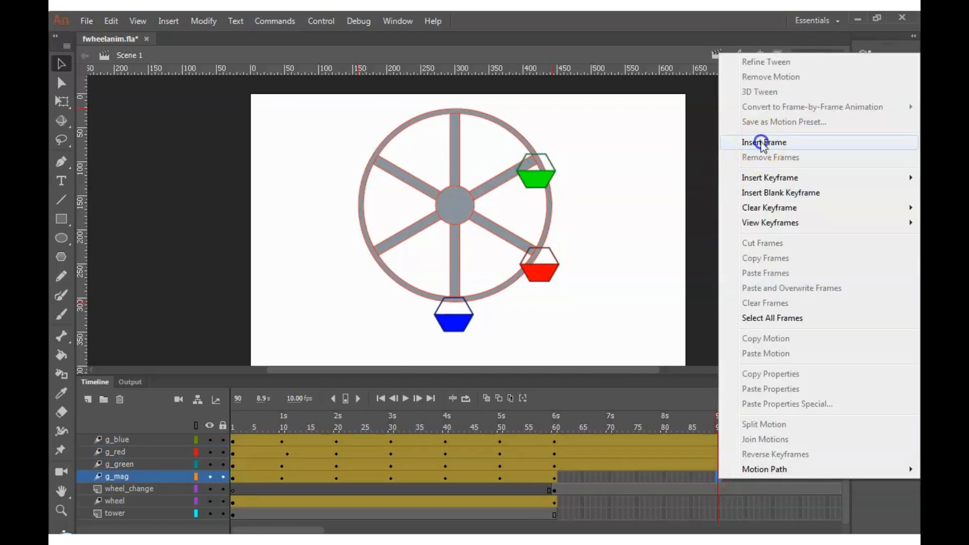
pyautogui.click(727, 143)
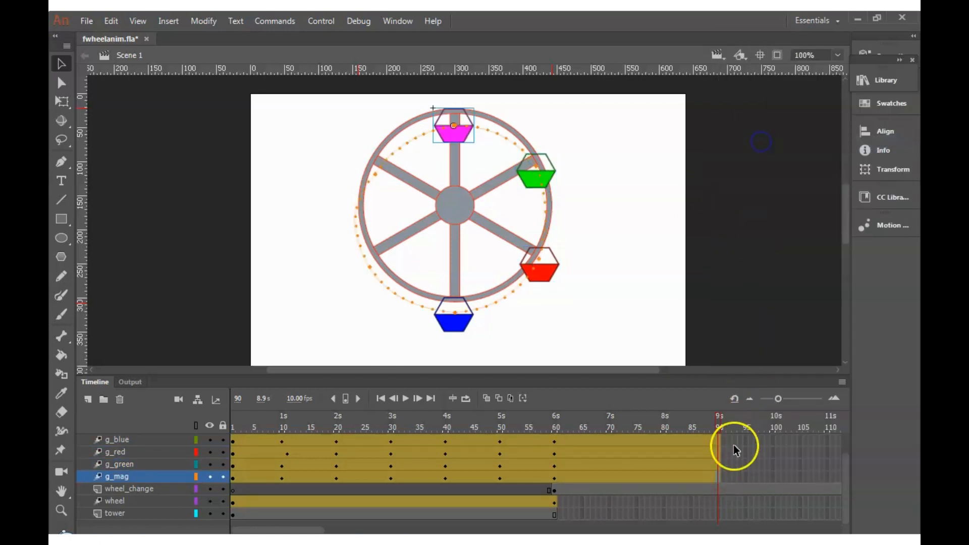
pyautogui.click(719, 504)
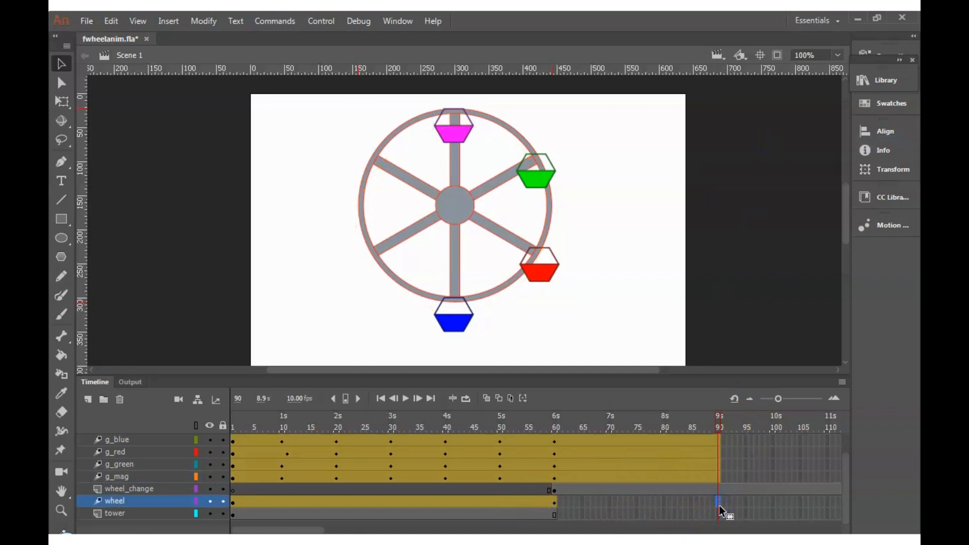
pyautogui.rightClick(719, 505)
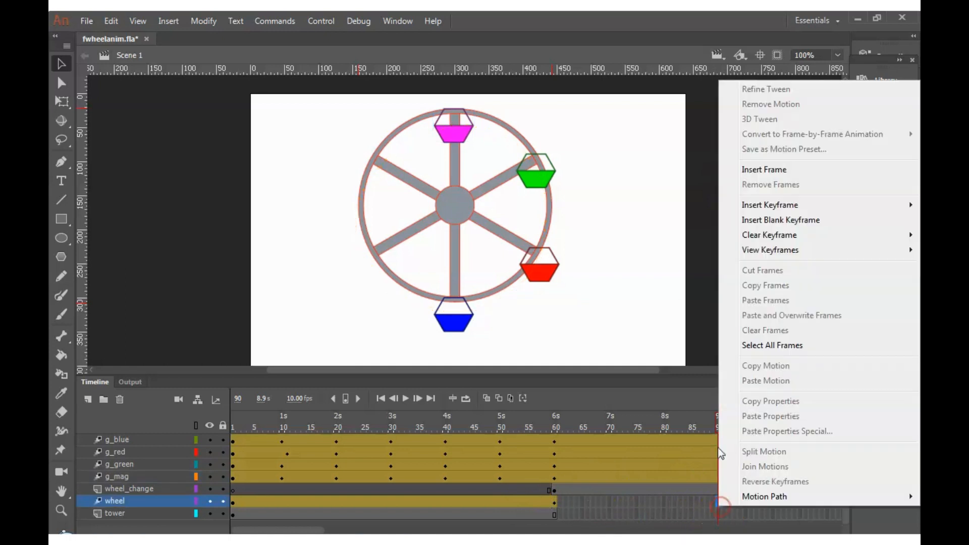
pyautogui.click(769, 172)
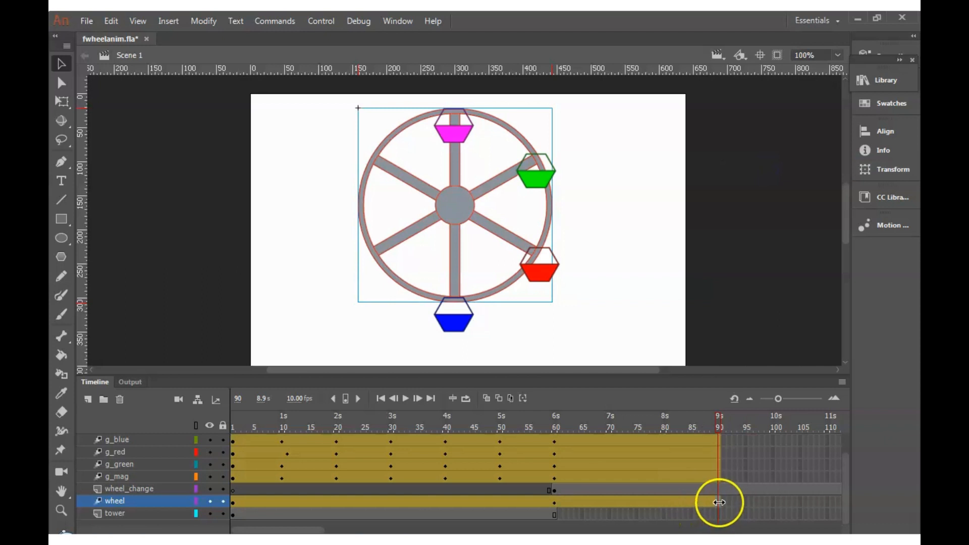
pyautogui.hotkey('ctrl', 'z')
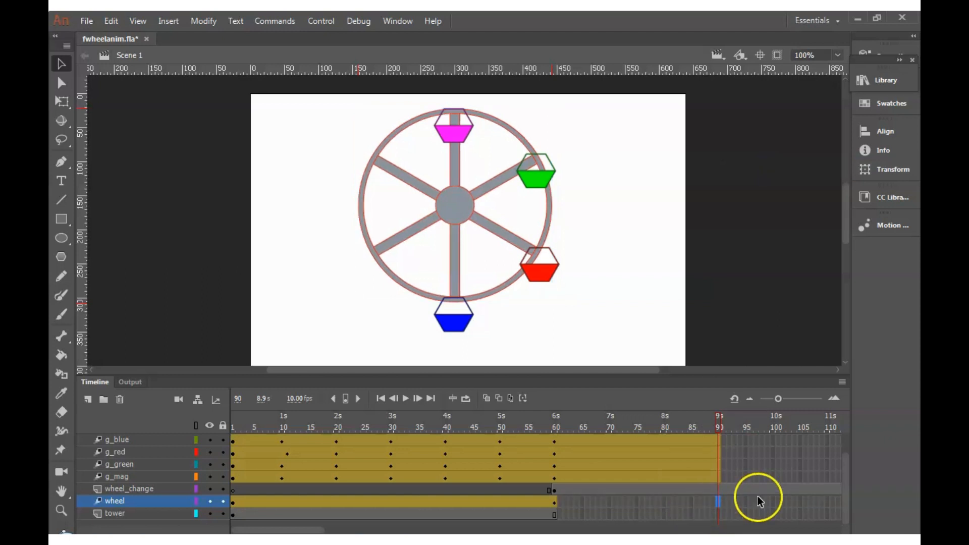
# - Extend the tower layer by inserting frames up to frame 90
pyautogui.click(720, 514)
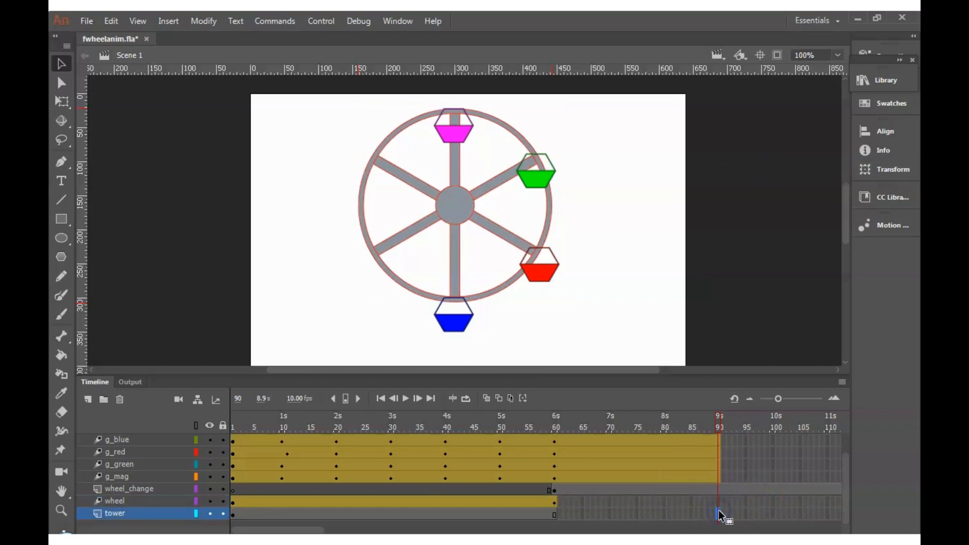
pyautogui.rightClick(719, 510)
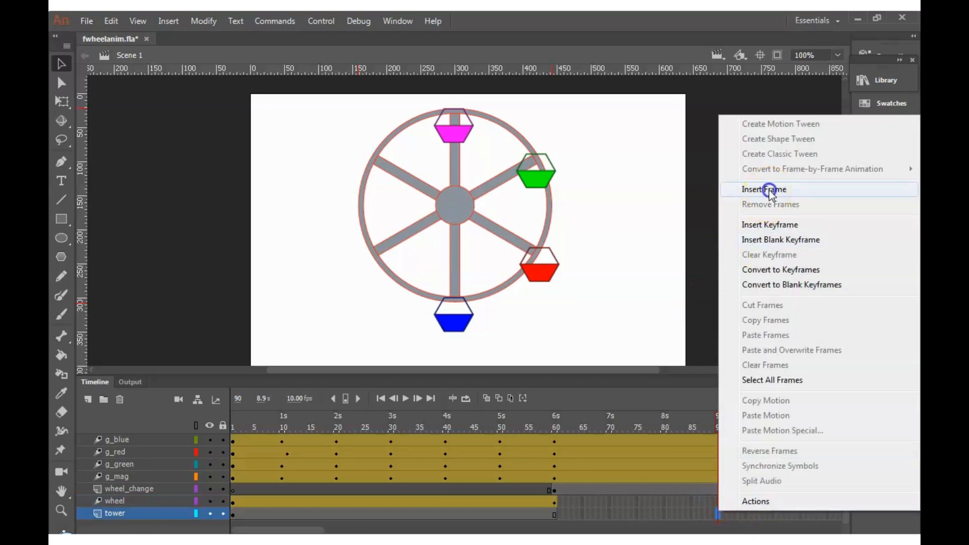
pyautogui.click(769, 191)
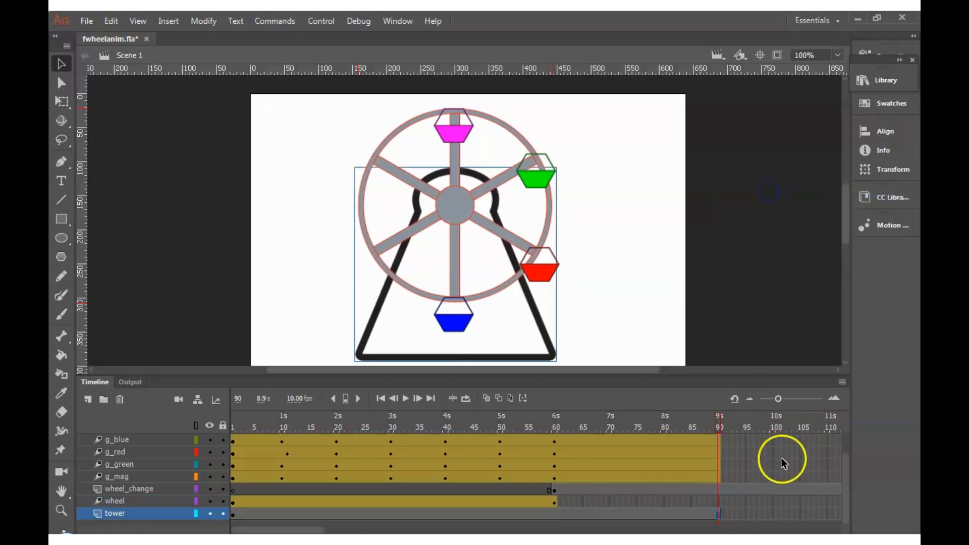
pyautogui.click(746, 501)
# - Insert a keyframe at frame 70 of the wheel_change layer
pyautogui.click(554, 490)
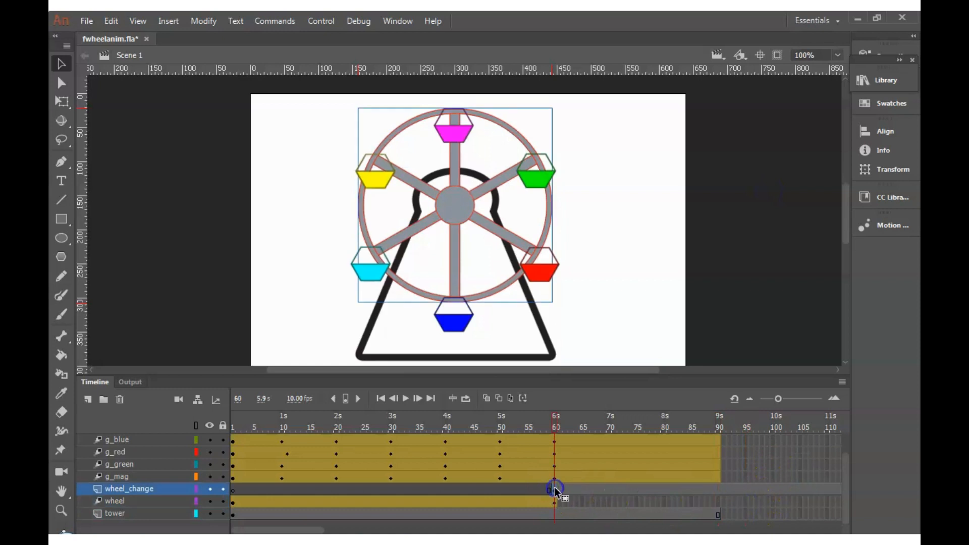
pyautogui.click(609, 490)
pyautogui.click(880, 84)
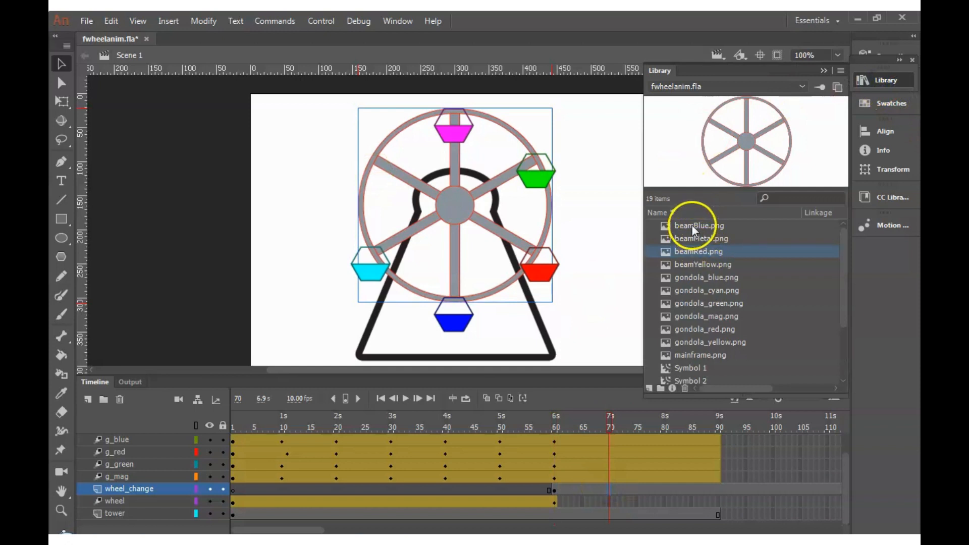
pyautogui.rightClick(609, 486)
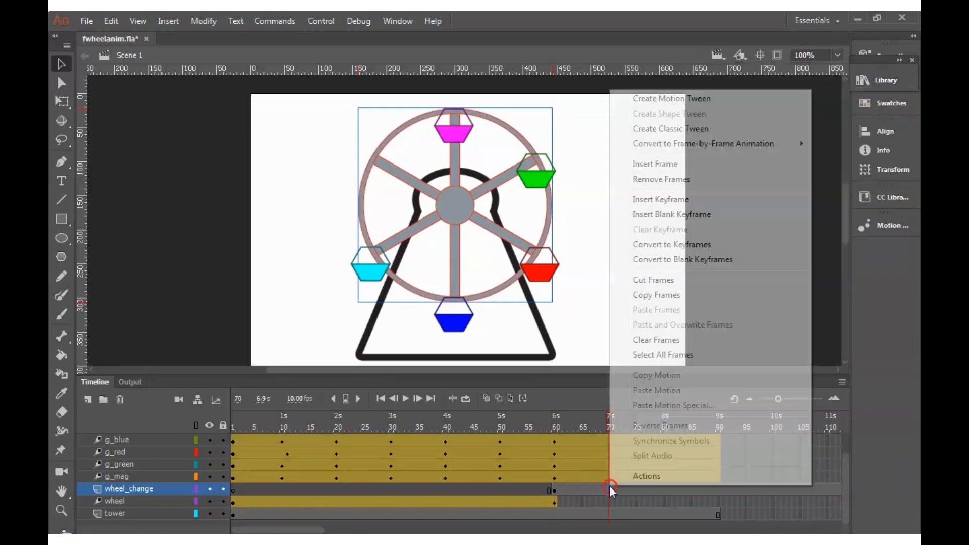
pyautogui.click(677, 200)
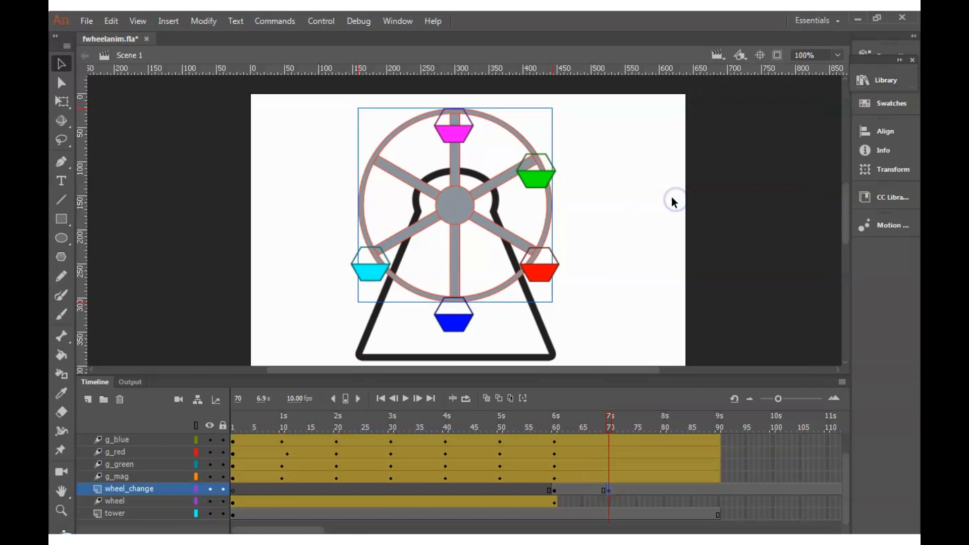
pyautogui.click(870, 80)
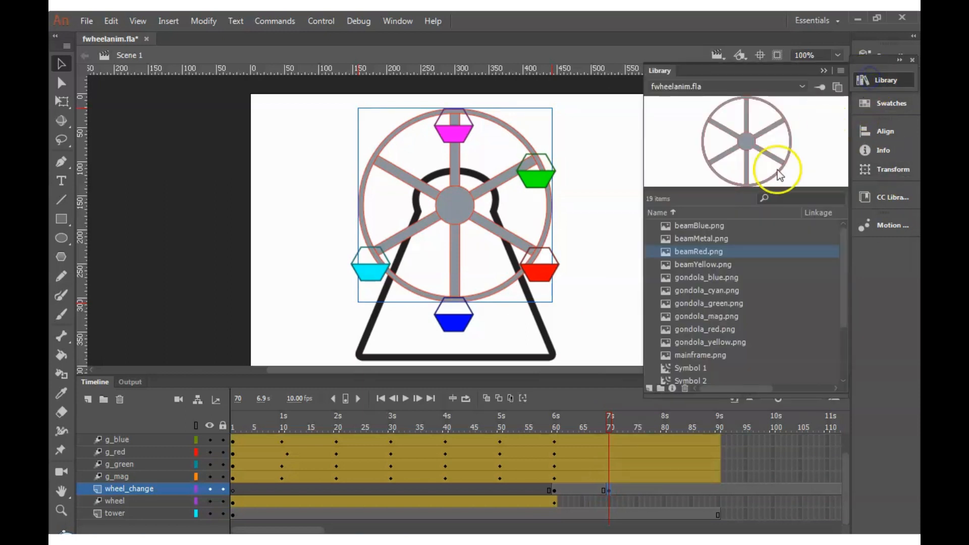
pyautogui.moveTo(695, 229); pyautogui.dragTo(453, 205)
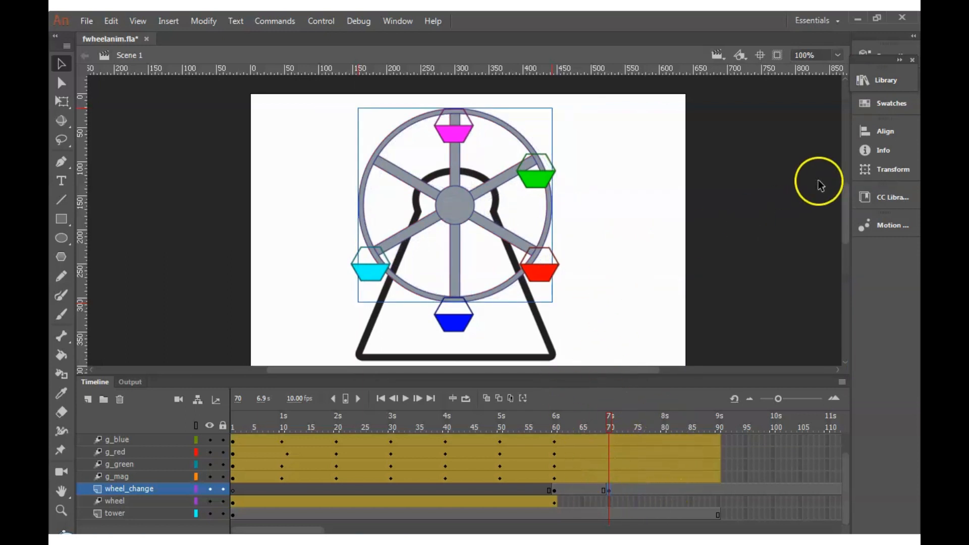
pyautogui.hotkey('ctrl', 'z')
pyautogui.hotkey('ctrl', 'z')
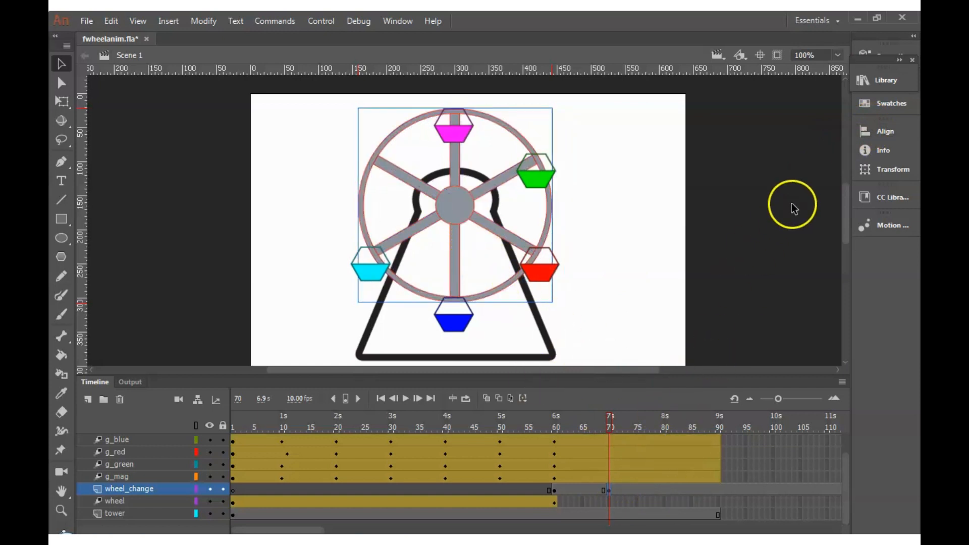
# - Add beamYellow.png from the library to the stage beside the red wheel at frame 70 of wheel_change
pyautogui.click(871, 79)
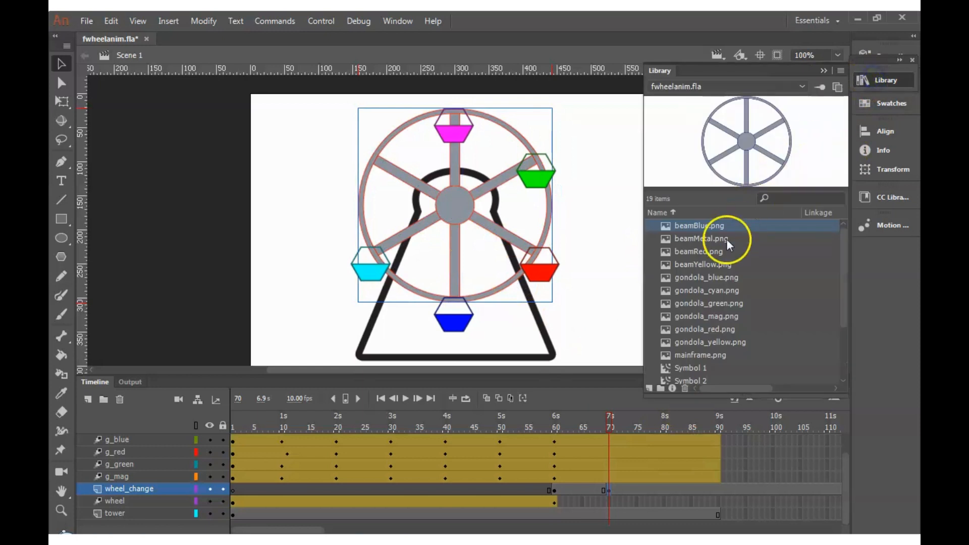
pyautogui.moveTo(692, 265); pyautogui.dragTo(588, 256)
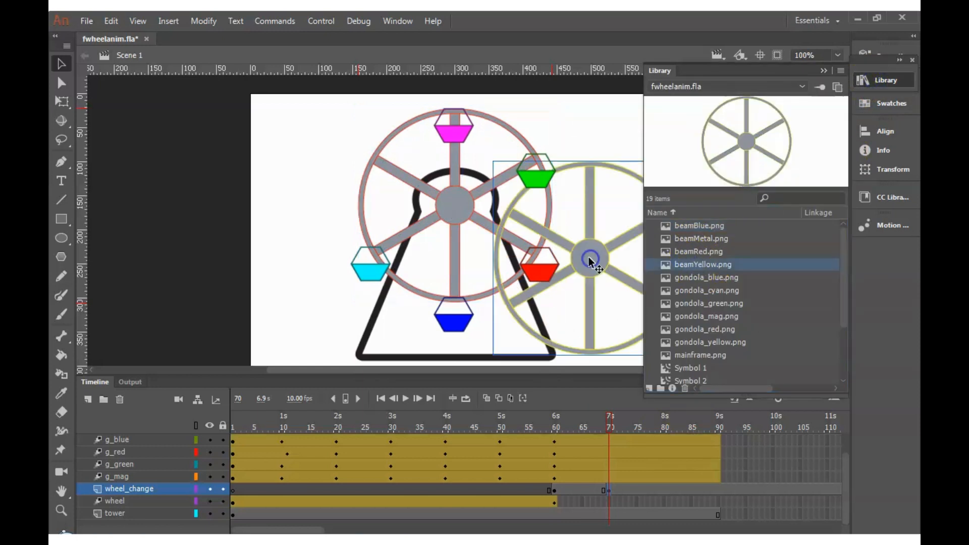
pyautogui.click(455, 211)
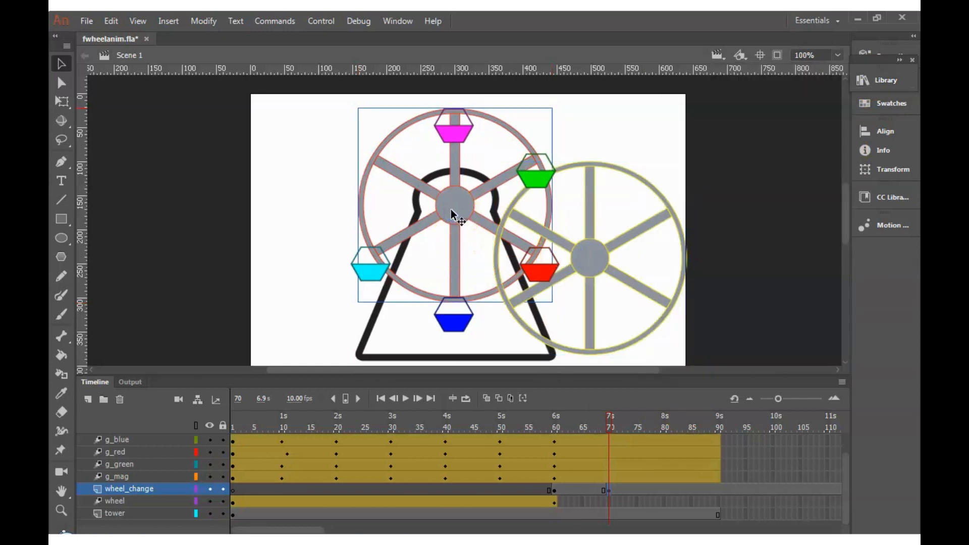
pyautogui.press('Delete')
pyautogui.moveTo(589, 256); pyautogui.dragTo(445, 217)
pyautogui.hotkey('ctrl', 'z')
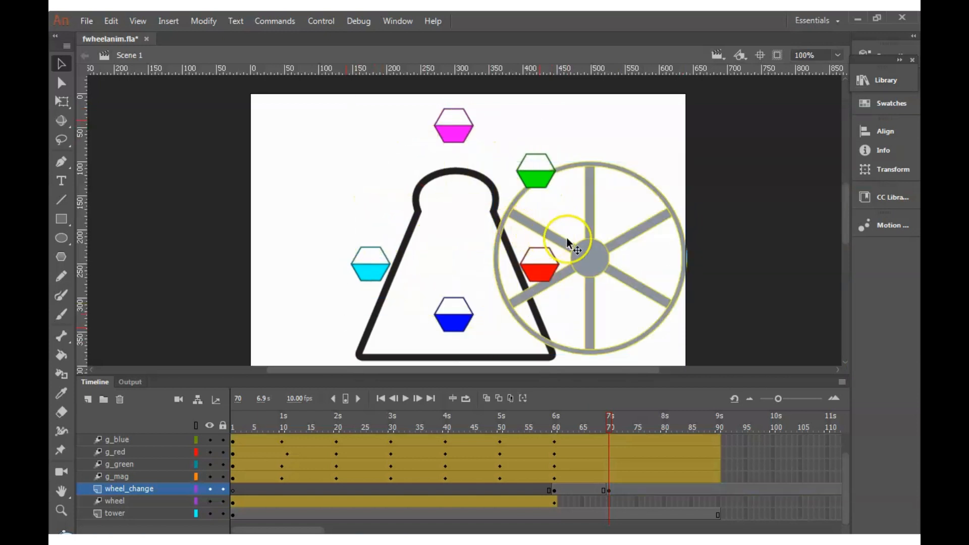
pyautogui.hotkey('ctrl', 'z')
# - Align the yellow wheel exactly over the red one at frame 70, send it behind, and delete the red wheel
pyautogui.moveTo(578, 249); pyautogui.dragTo(457, 201)
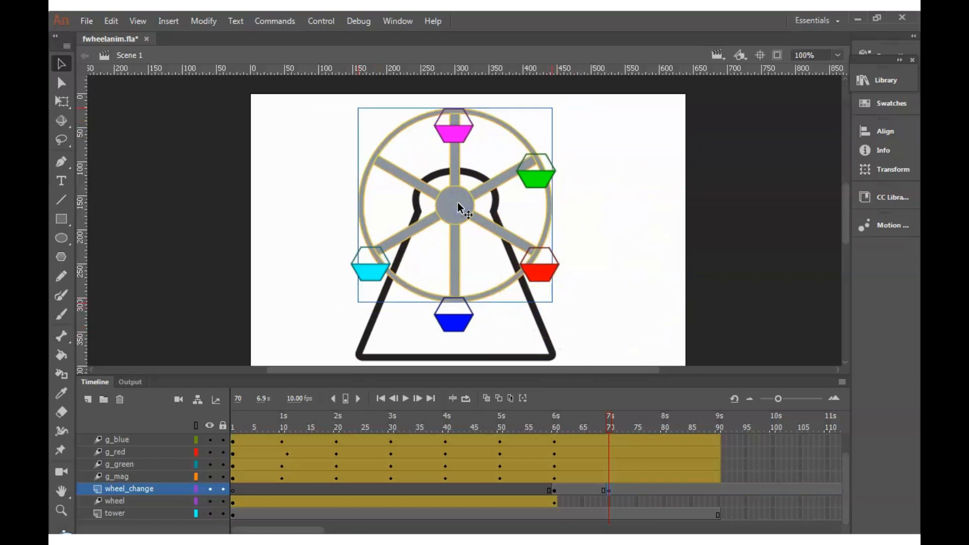
pyautogui.rightClick(458, 202)
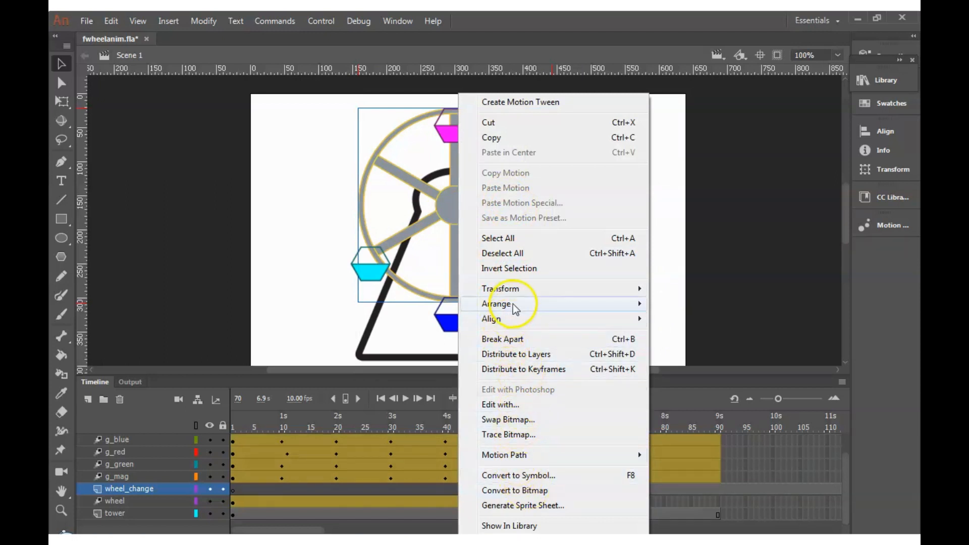
pyautogui.moveTo(513, 304)
pyautogui.click(702, 333)
pyautogui.click(465, 213)
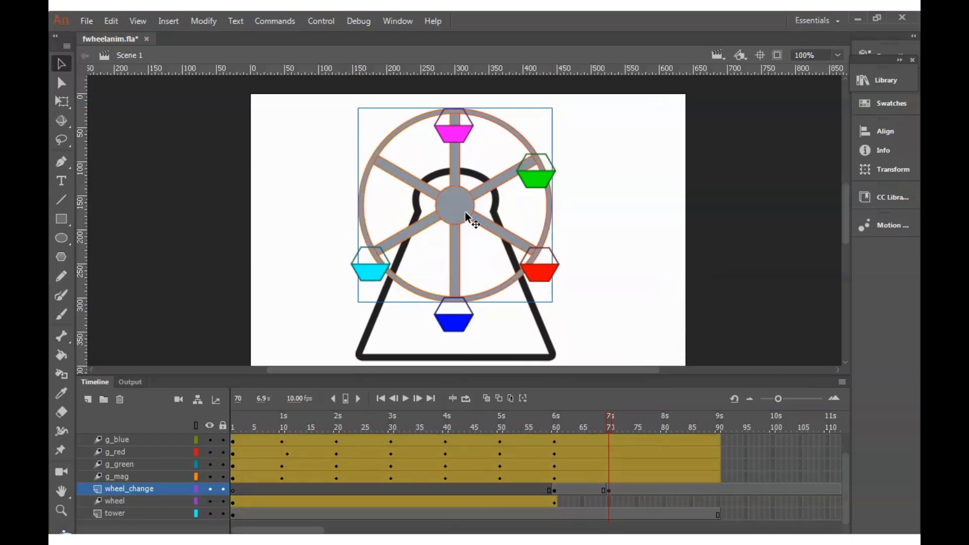
pyautogui.click(624, 204)
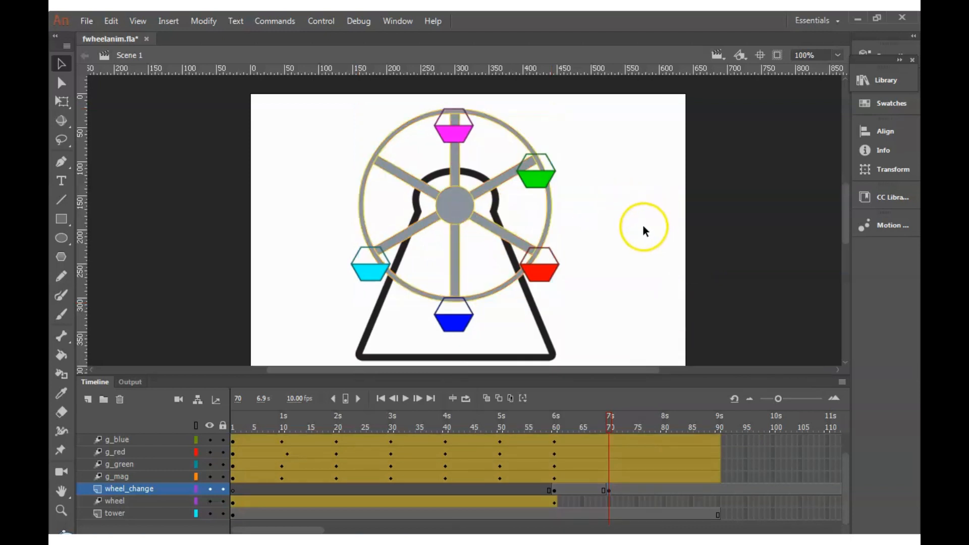
# - Insert a keyframe at frame 80 of the wheel_change layer
pyautogui.click(668, 487)
pyautogui.click(664, 444)
pyautogui.click(665, 500)
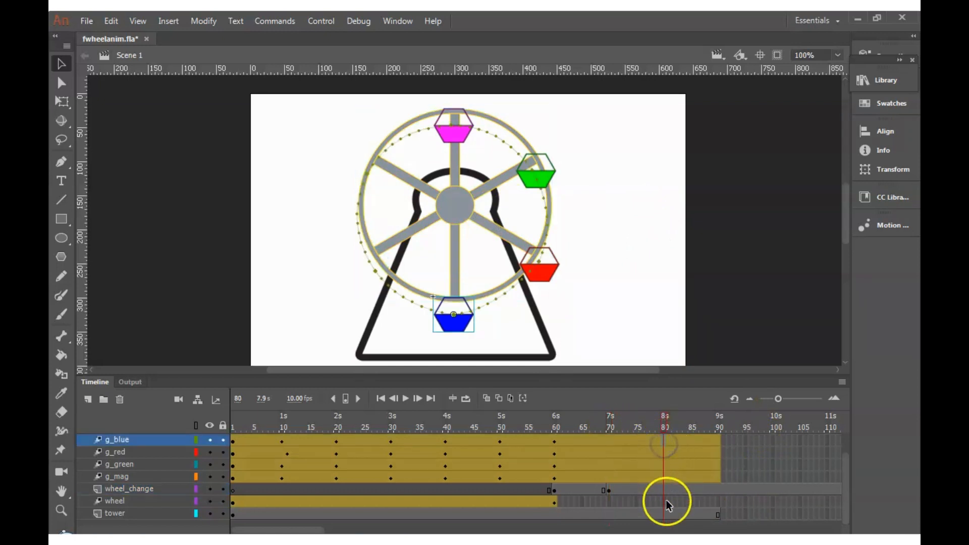
pyautogui.click(663, 491)
pyautogui.rightClick(663, 492)
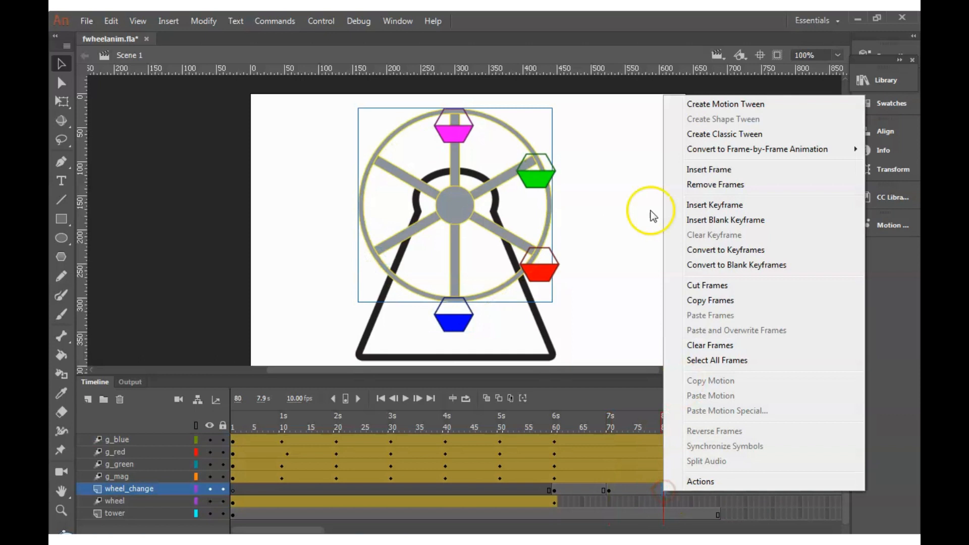
pyautogui.click(701, 205)
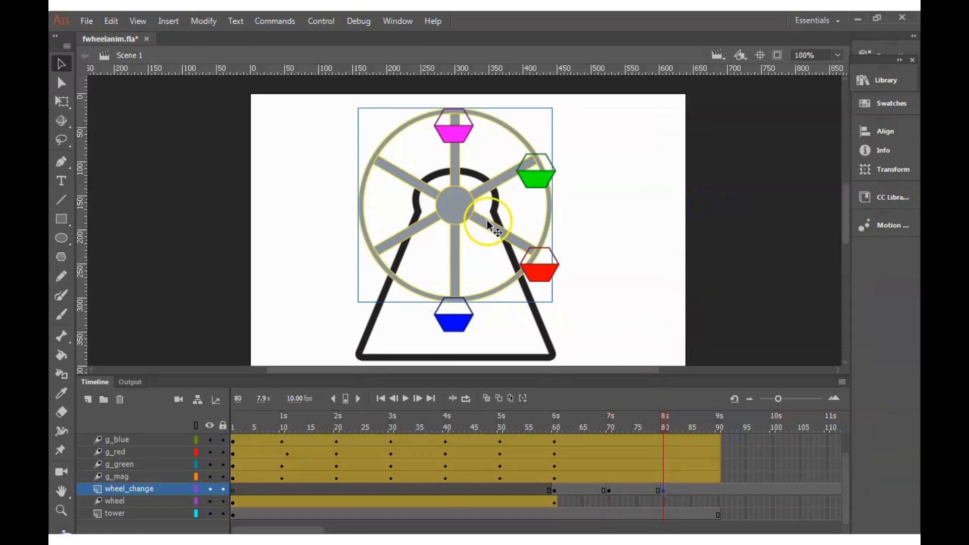
# - Place beamBlue.png from the library exactly over the yellow wheel at frame 80, send it backward, and delete the yellow wheel
pyautogui.click(882, 80)
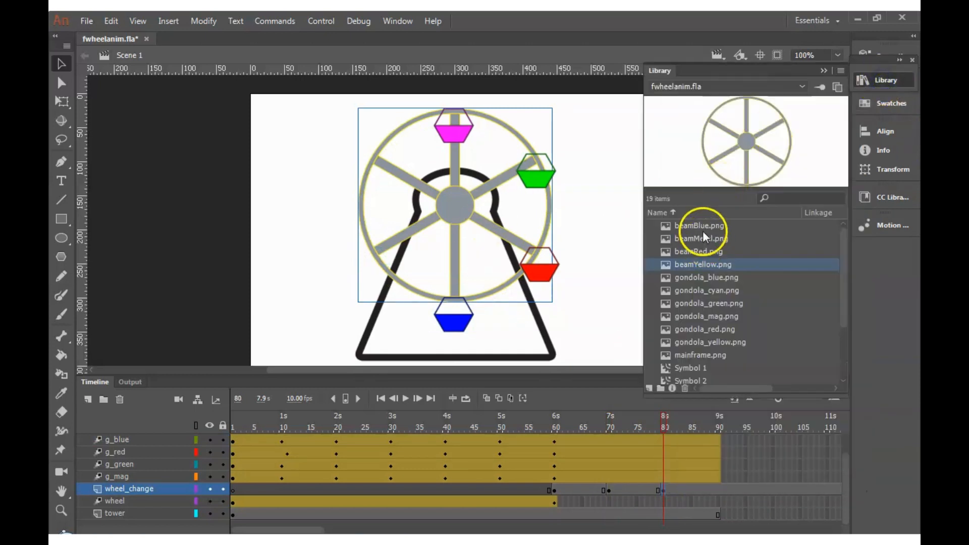
pyautogui.moveTo(703, 226); pyautogui.dragTo(458, 207)
pyautogui.rightClick(458, 207)
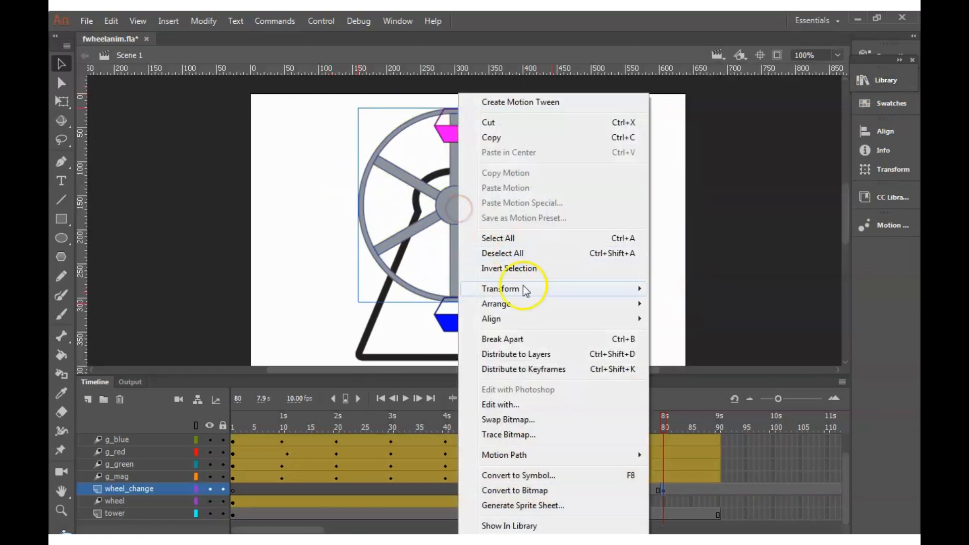
pyautogui.moveTo(528, 305)
pyautogui.click(720, 333)
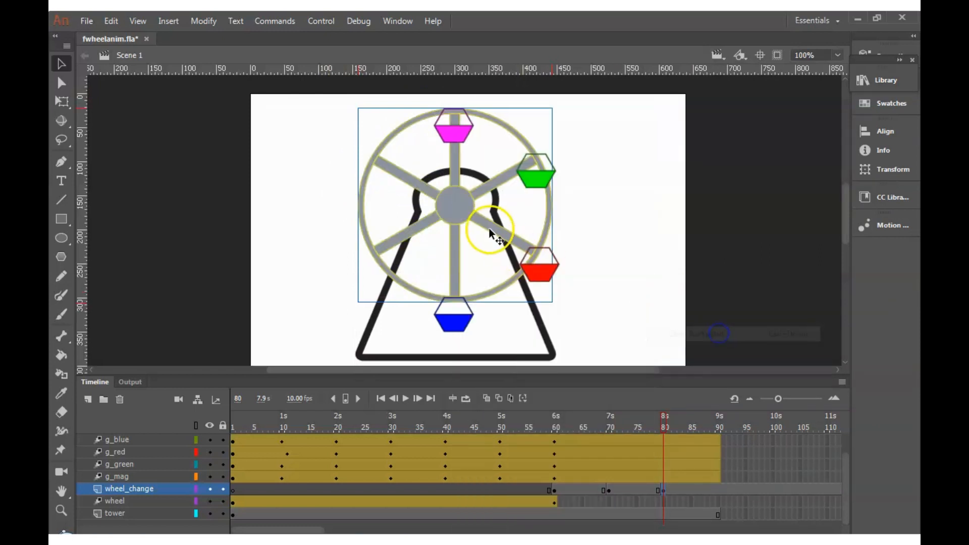
pyautogui.press('Delete')
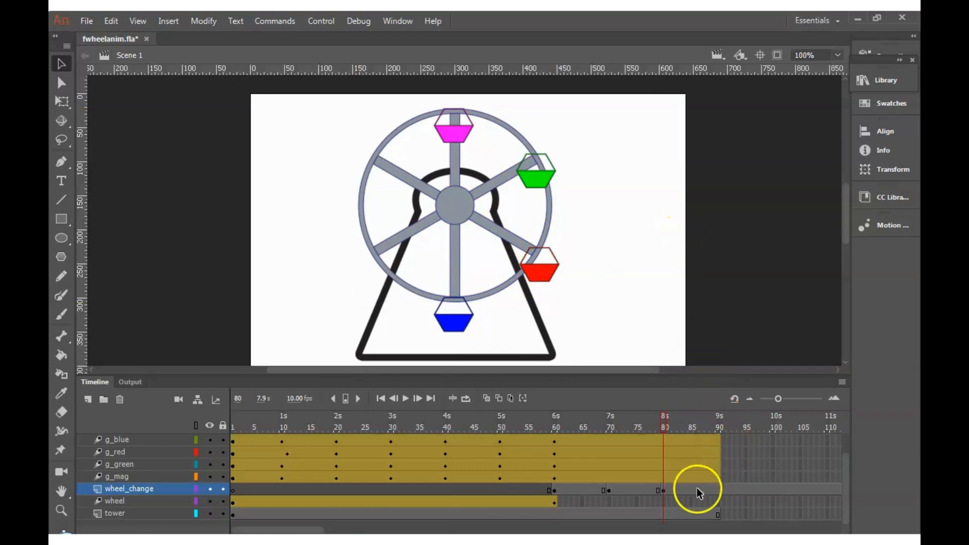
# - Insert a keyframe at frame 90 of the wheel_change layer
pyautogui.click(718, 490)
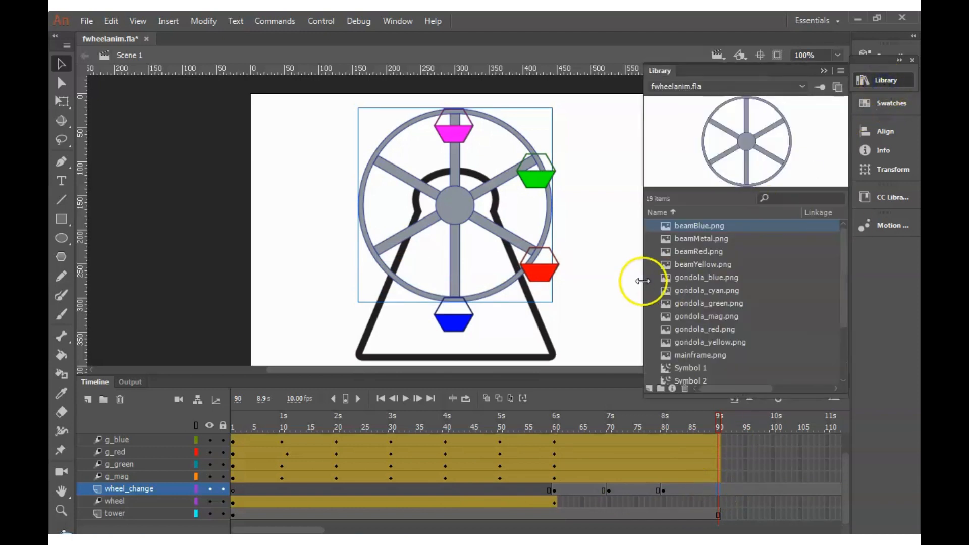
pyautogui.click(621, 277)
pyautogui.click(721, 489)
pyautogui.rightClick(721, 489)
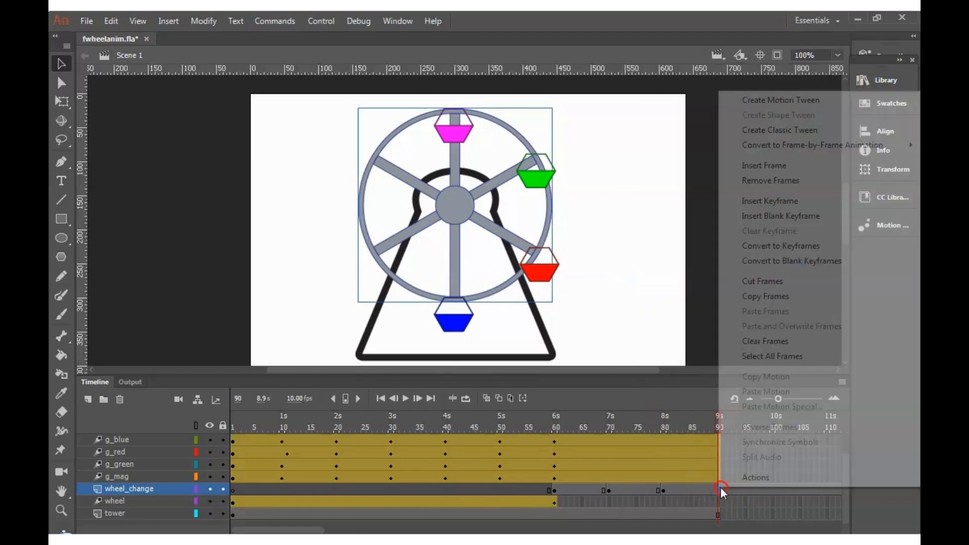
pyautogui.click(761, 202)
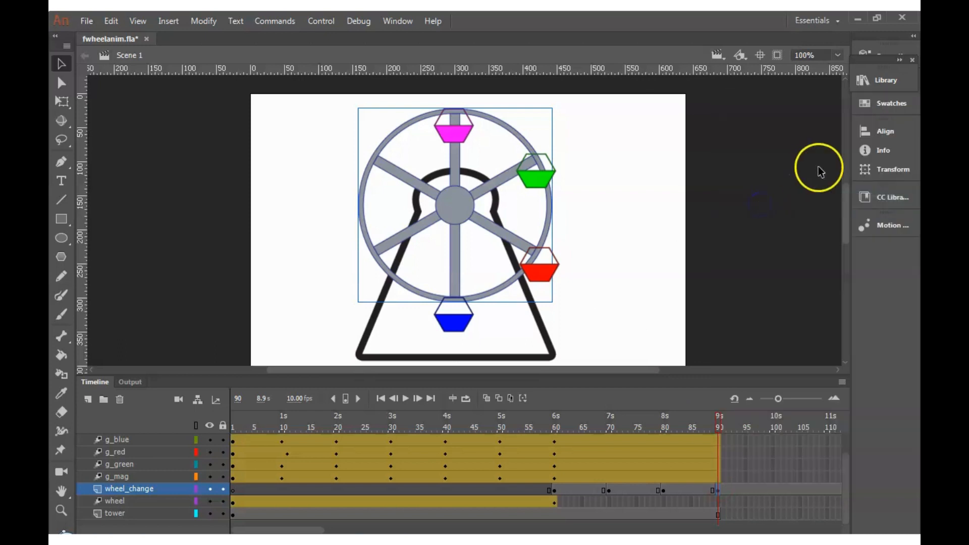
# - Place beamMetal.png from the library exactly over the blue wheel at frame 90, send it backward, and delete the blue wheel
pyautogui.click(881, 81)
pyautogui.moveTo(720, 233); pyautogui.dragTo(456, 210)
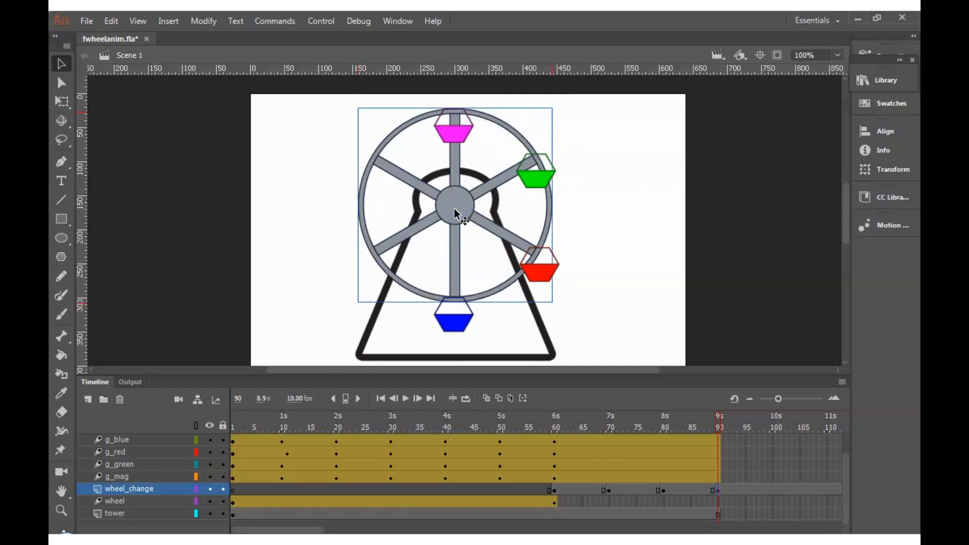
pyautogui.rightClick(455, 209)
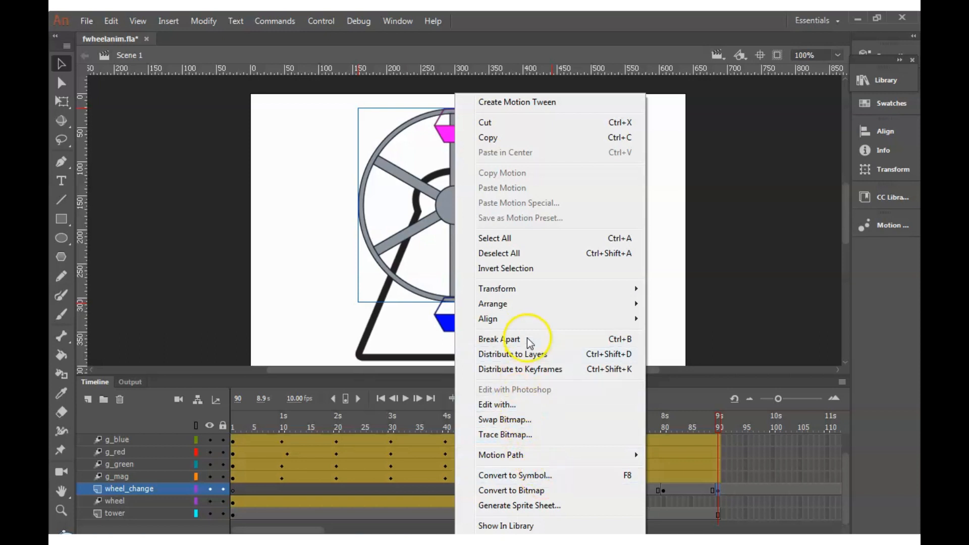
pyautogui.moveTo(527, 308)
pyautogui.click(681, 332)
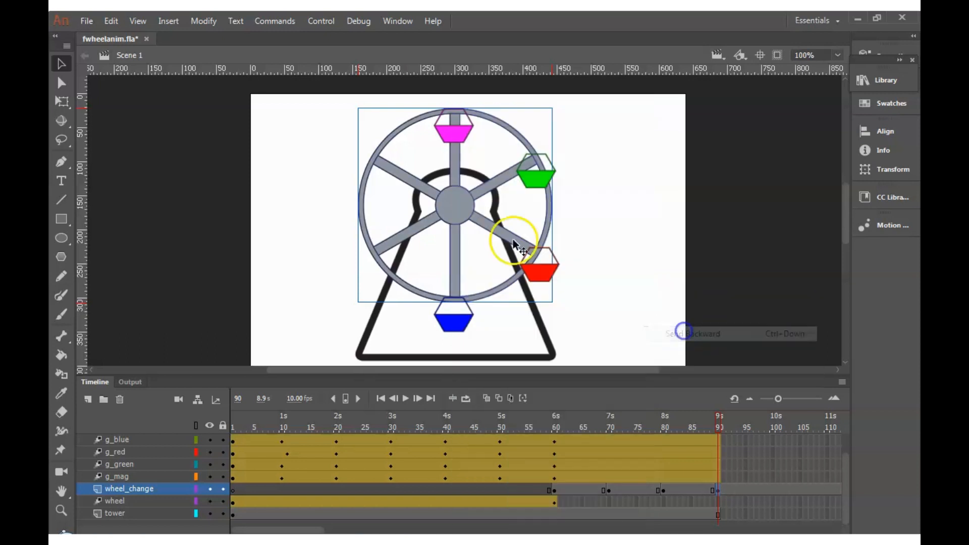
pyautogui.click(639, 240)
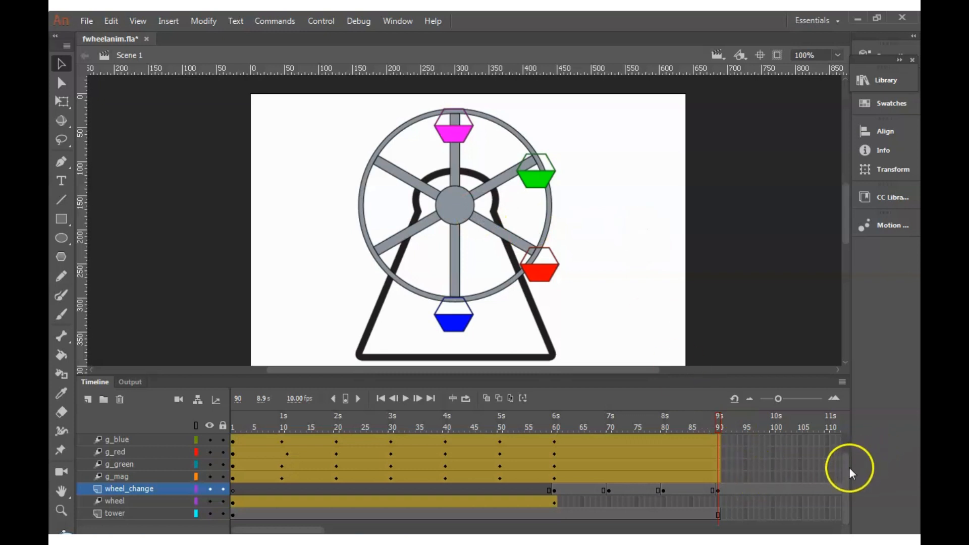
# - Extend the g_cyan and g_yellow layers by inserting frames up to frame 90
pyautogui.scroll(2, 849, 467)
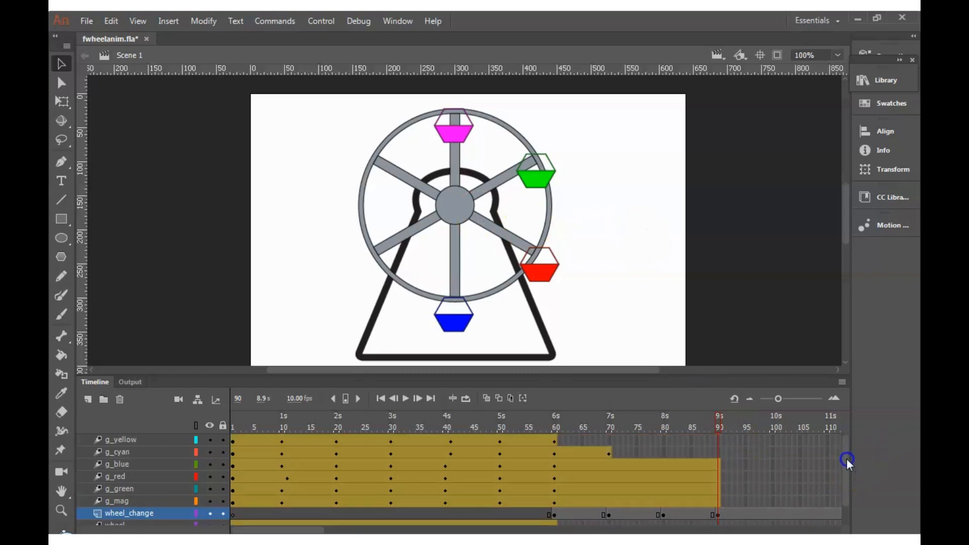
pyautogui.click(719, 454)
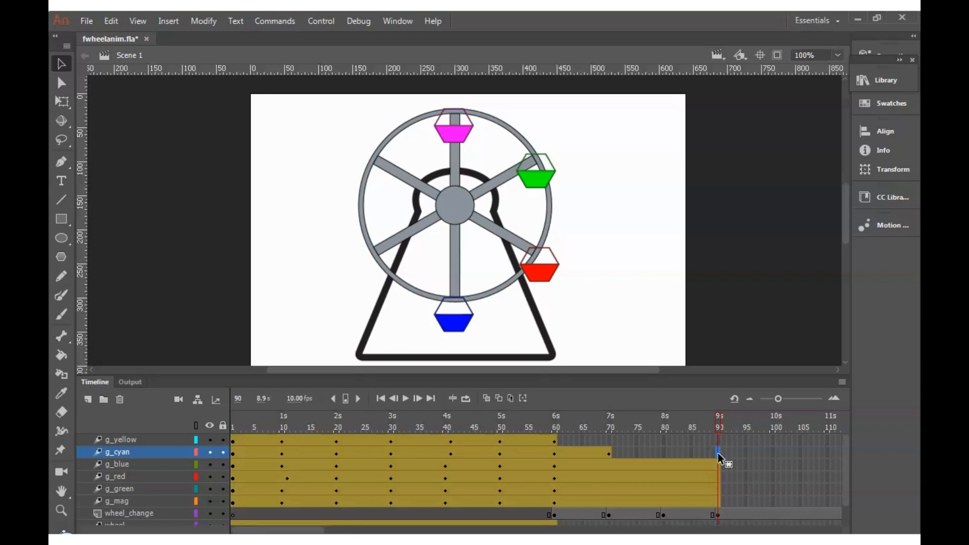
pyautogui.rightClick(718, 453)
pyautogui.click(771, 117)
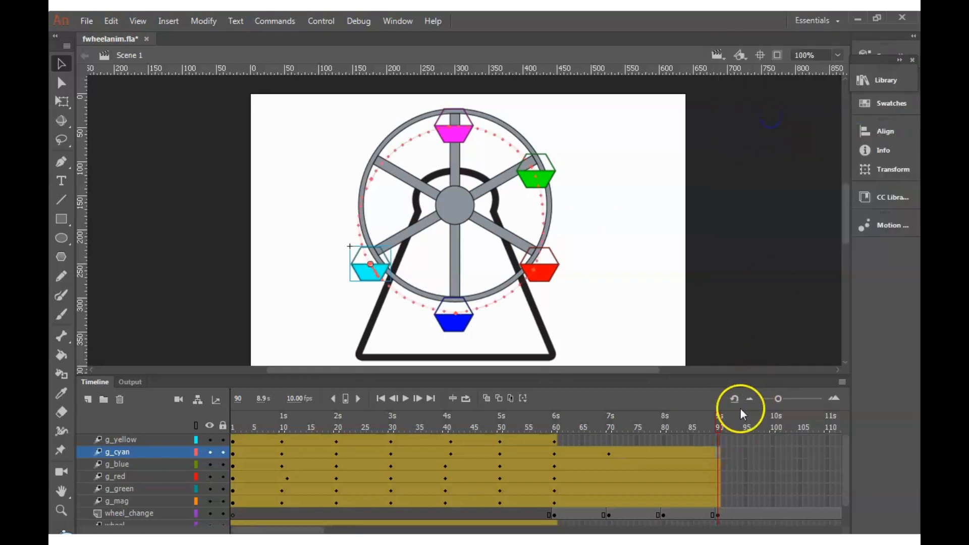
pyautogui.click(719, 437)
pyautogui.rightClick(720, 437)
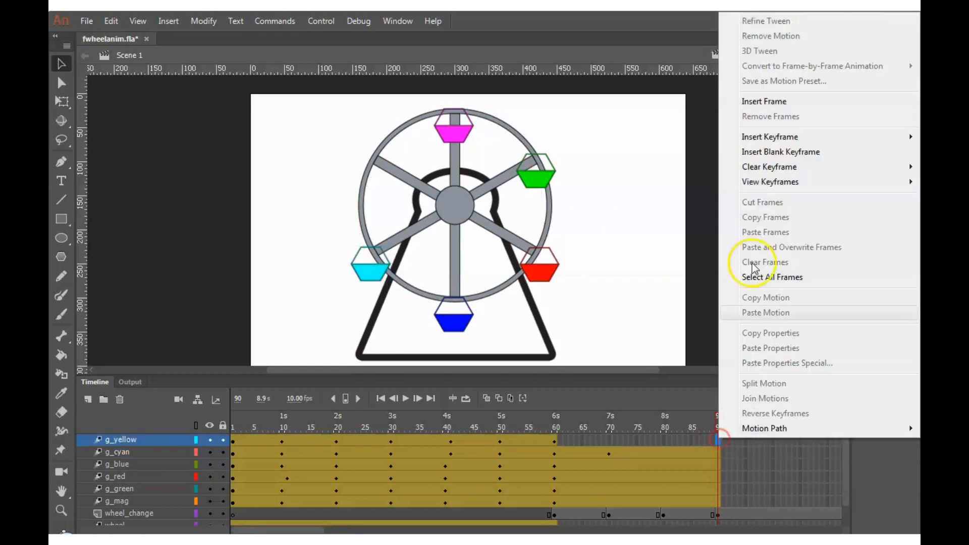
pyautogui.click(777, 101)
# - Clear the position keyframe at frame 70 of the g_cyan layer
pyautogui.click(611, 452)
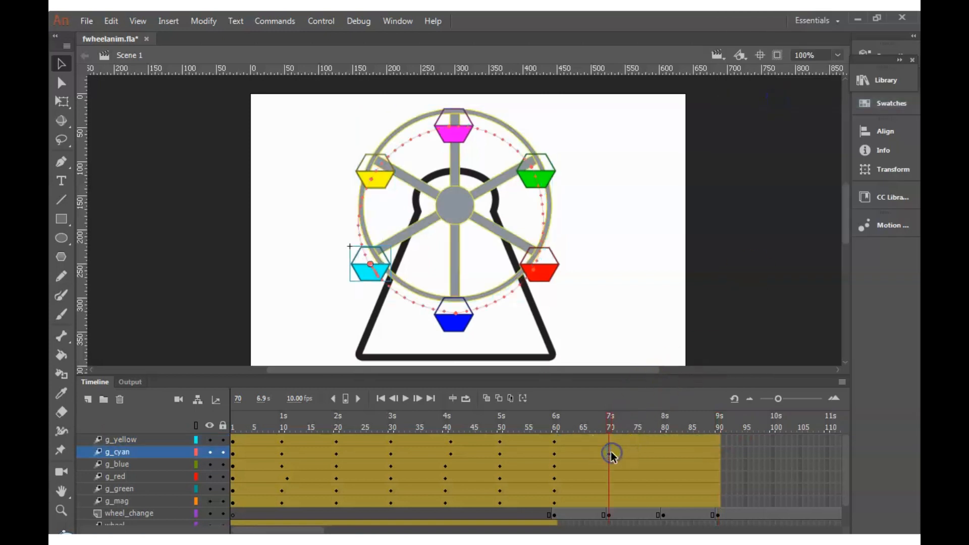
pyautogui.rightClick(610, 453)
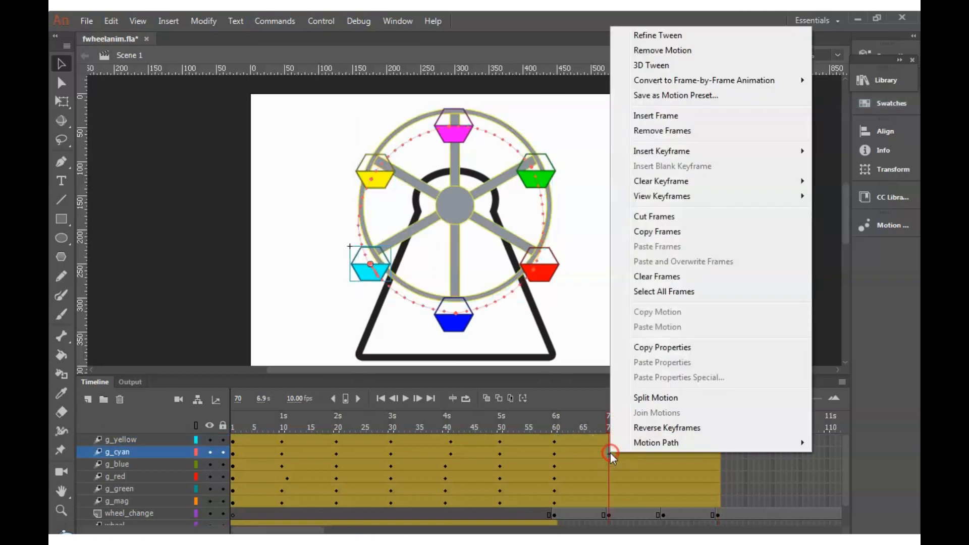
pyautogui.moveTo(674, 182)
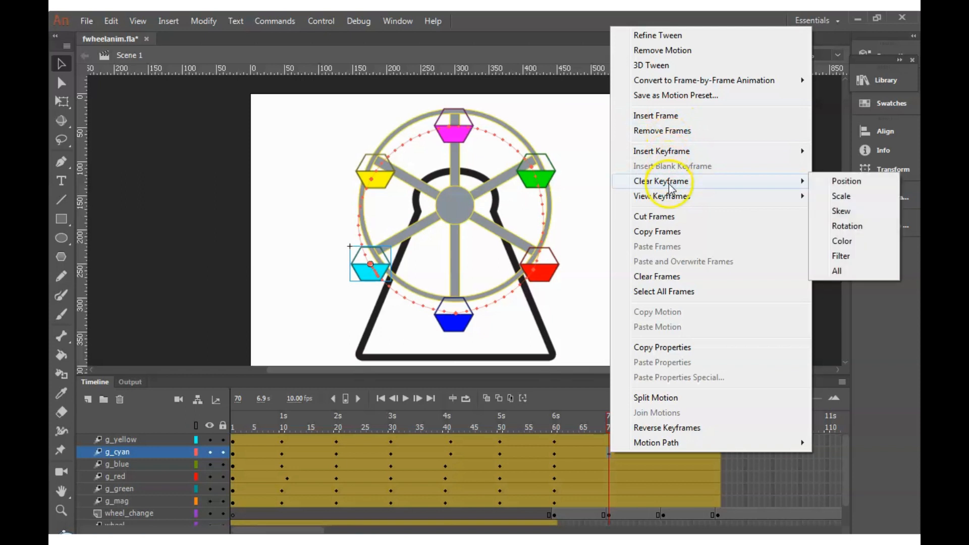
pyautogui.click(829, 183)
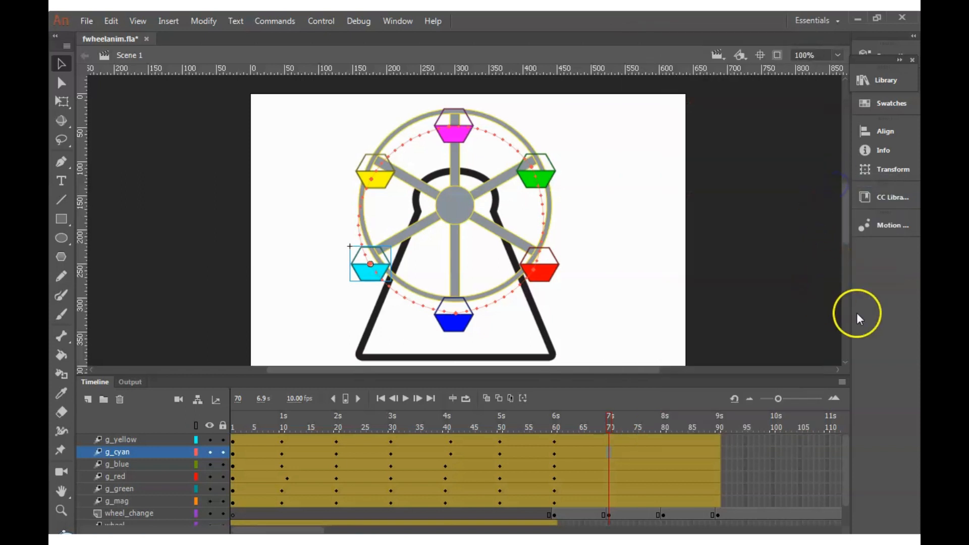
# - Deselect everything on the stage and play the animation from frame 1 to check the whole sequence
pyautogui.moveTo(843, 465); pyautogui.dragTo(859, 450)
pyautogui.click(234, 416)
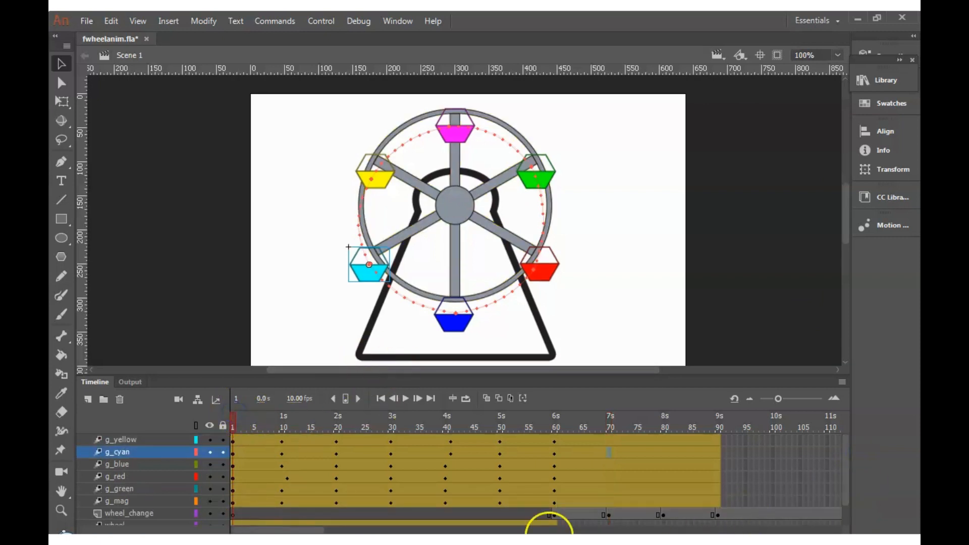
pyautogui.scroll(-2, 844, 475)
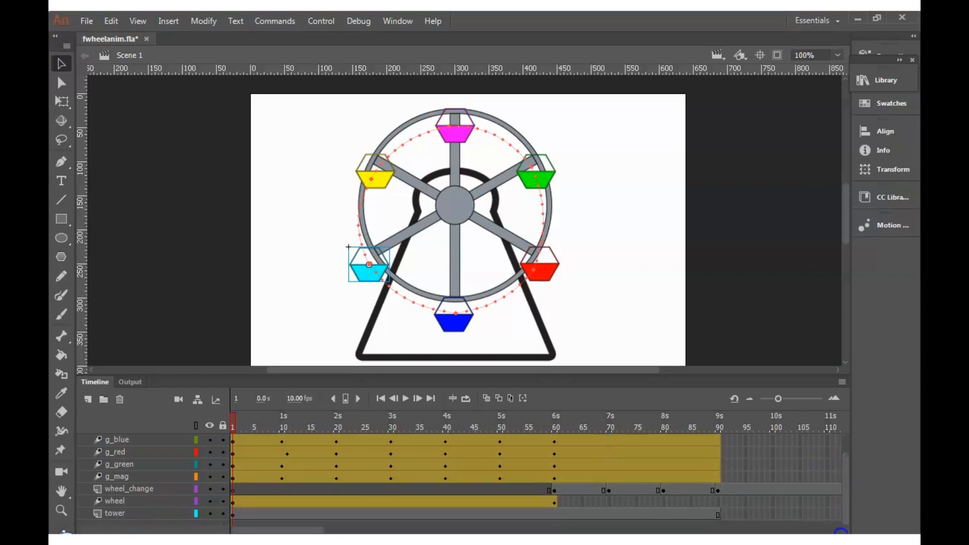
pyautogui.click(103, 513)
pyautogui.click(588, 305)
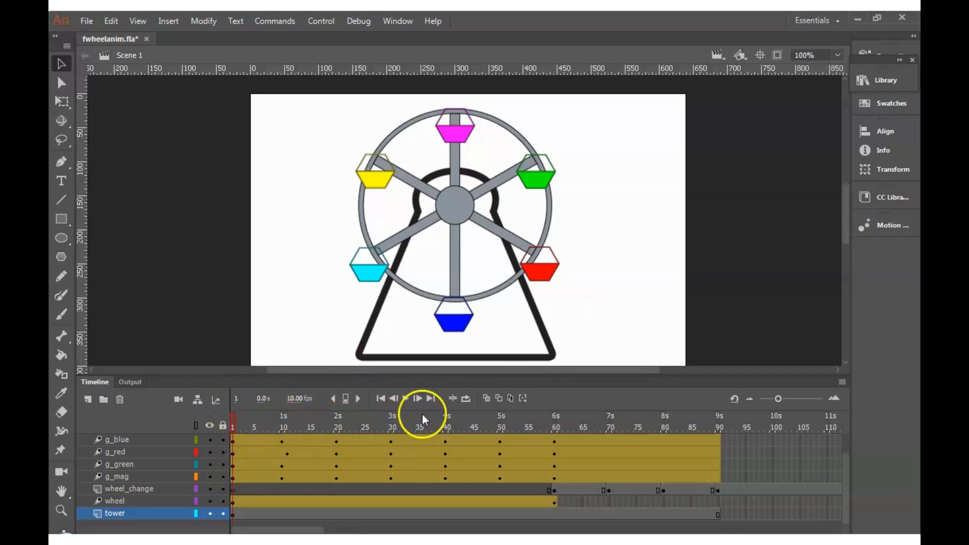
pyautogui.click(407, 398)
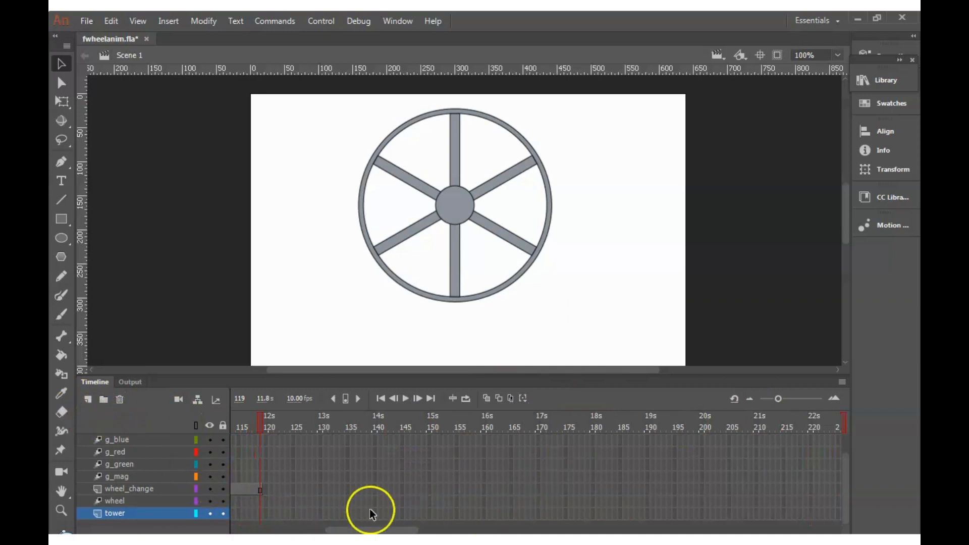
# - Try to shorten the wheel_change layer by moving its end frame back towards frame 90
pyautogui.hscroll(-10, 371, 511)
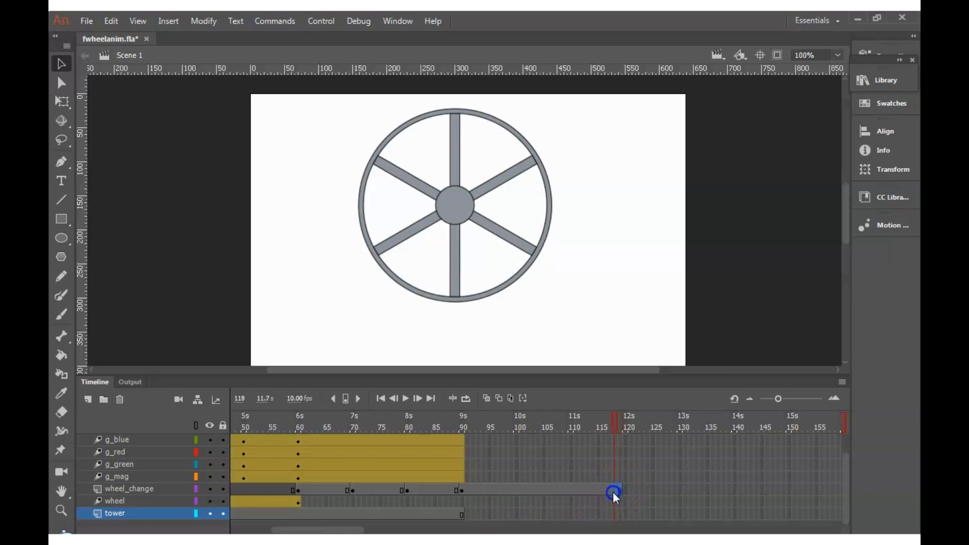
pyautogui.moveTo(615, 493); pyautogui.dragTo(468, 493)
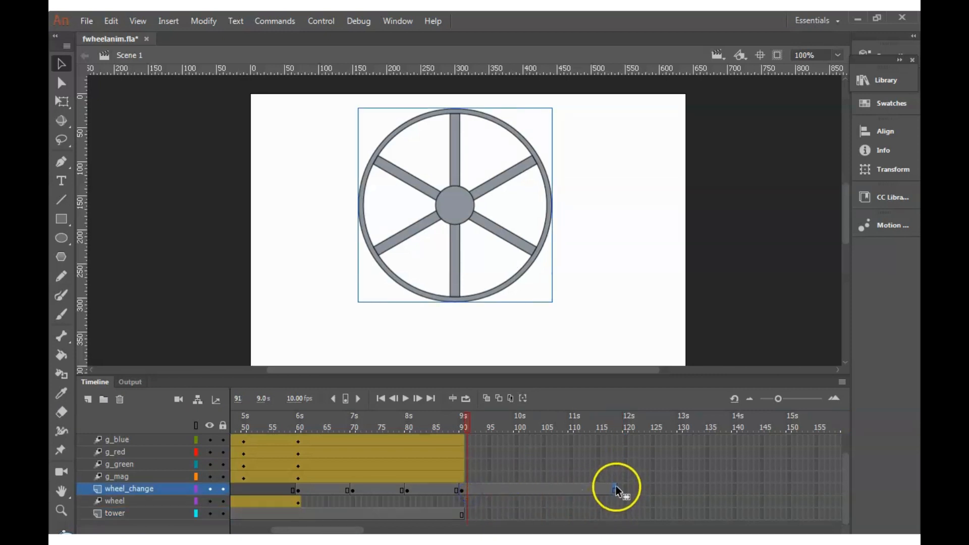
pyautogui.doubleClick(616, 489)
pyautogui.click(473, 494)
pyautogui.click(617, 490)
pyautogui.click(474, 501)
# - Remove all the surplus frames after frame 90 from the wheel_change layer
pyautogui.click(475, 490)
pyautogui.click(483, 489)
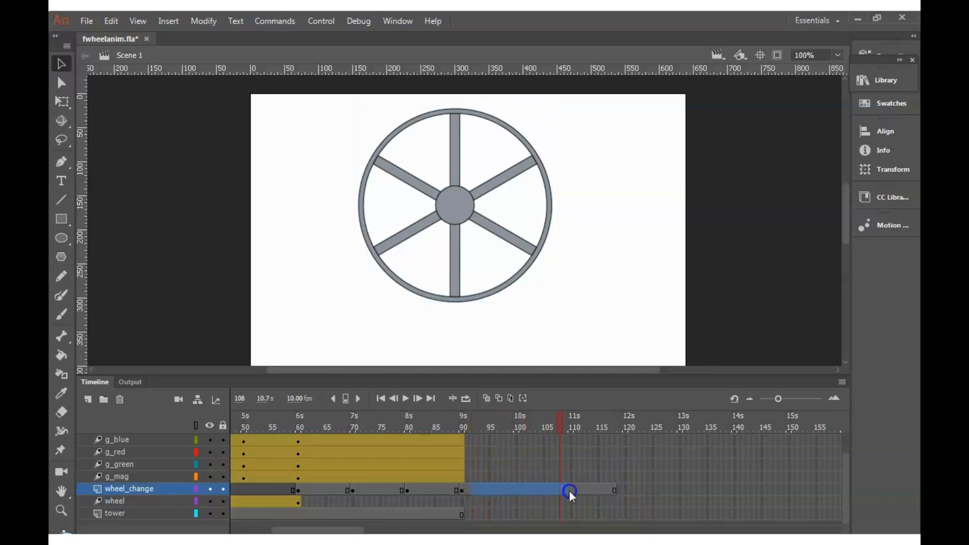
pyautogui.rightClick(614, 491)
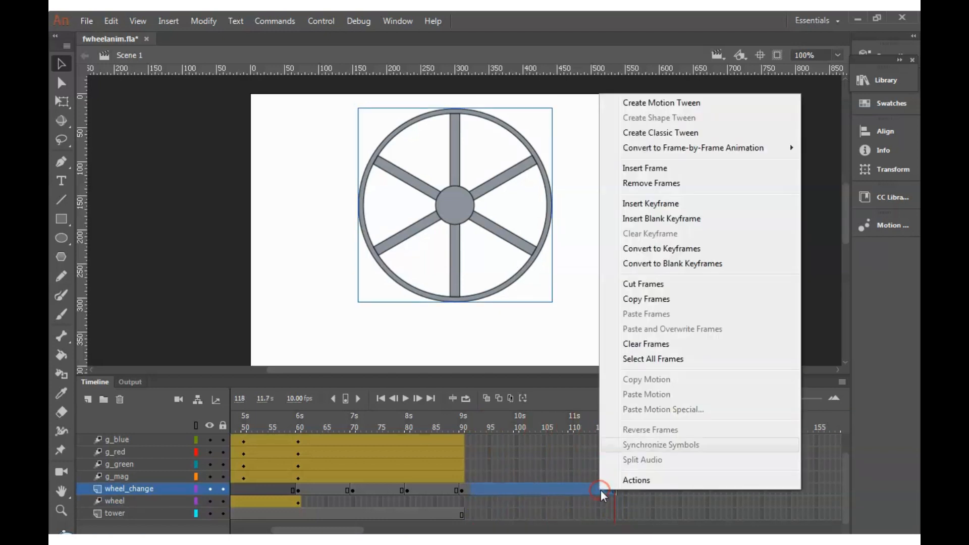
pyautogui.click(668, 183)
pyautogui.click(470, 492)
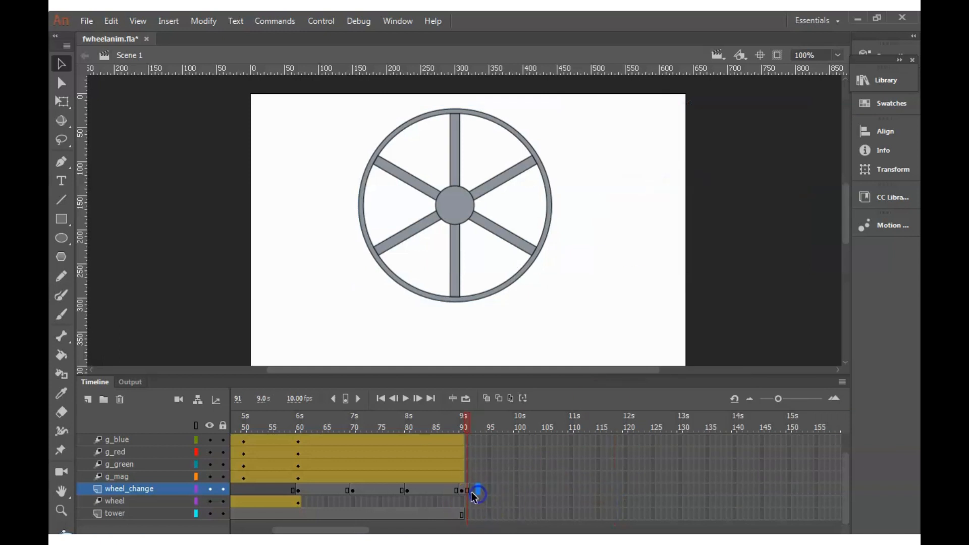
pyautogui.rightClick(468, 491)
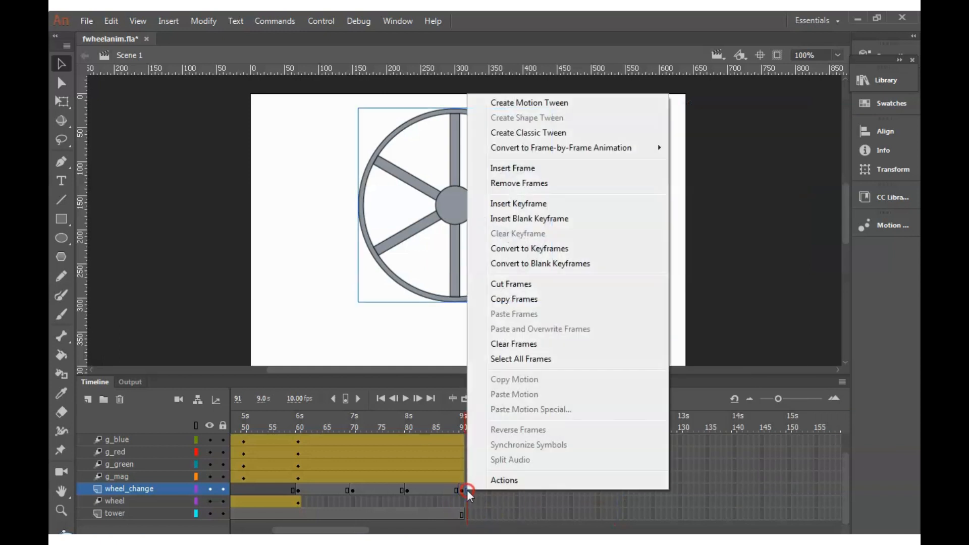
pyautogui.click(535, 184)
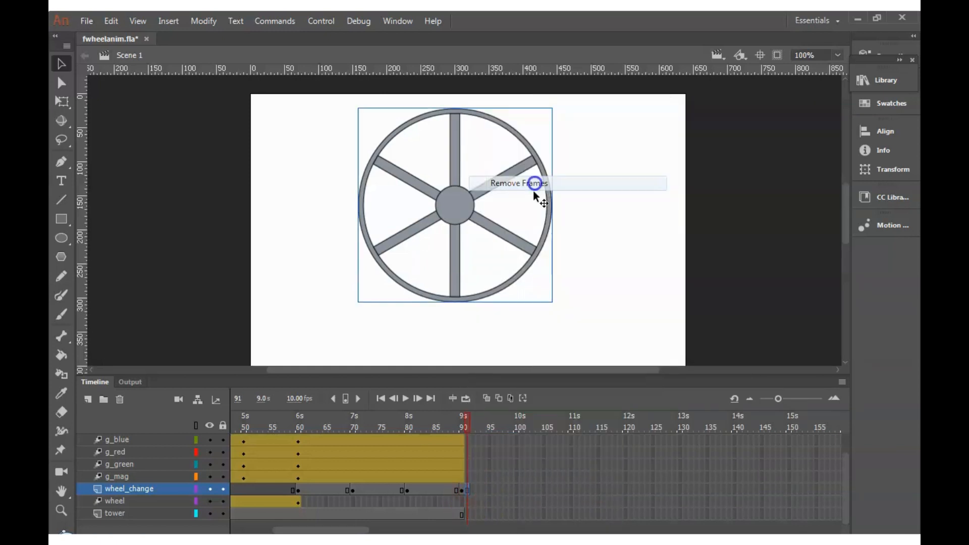
# - Return the playhead to frame 1 and replay the trimmed animation
pyautogui.click(501, 512)
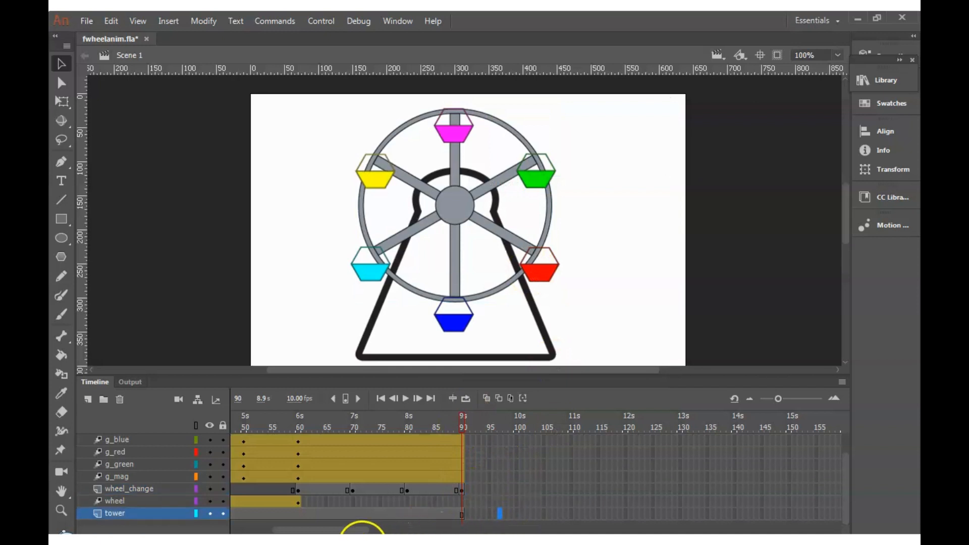
pyautogui.moveTo(341, 530); pyautogui.dragTo(258, 530)
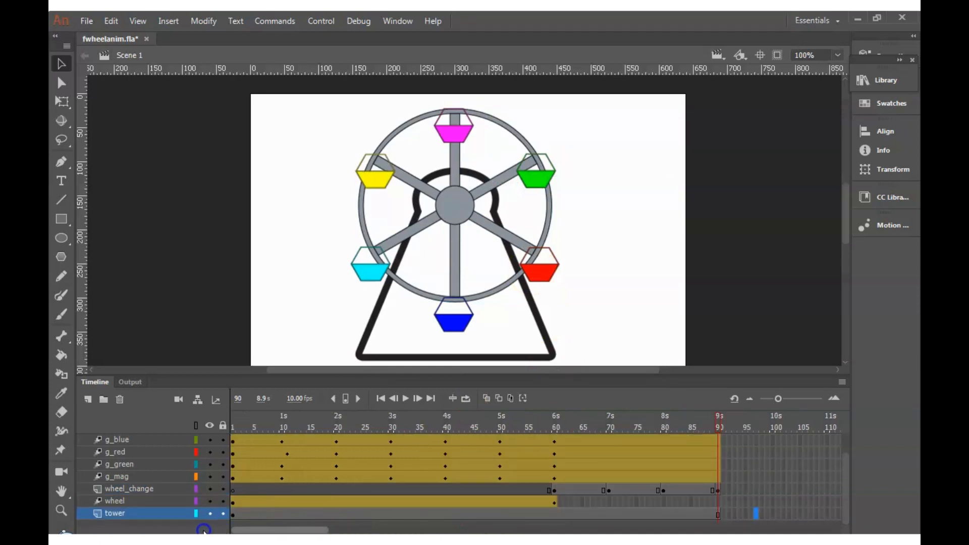
pyautogui.click(233, 416)
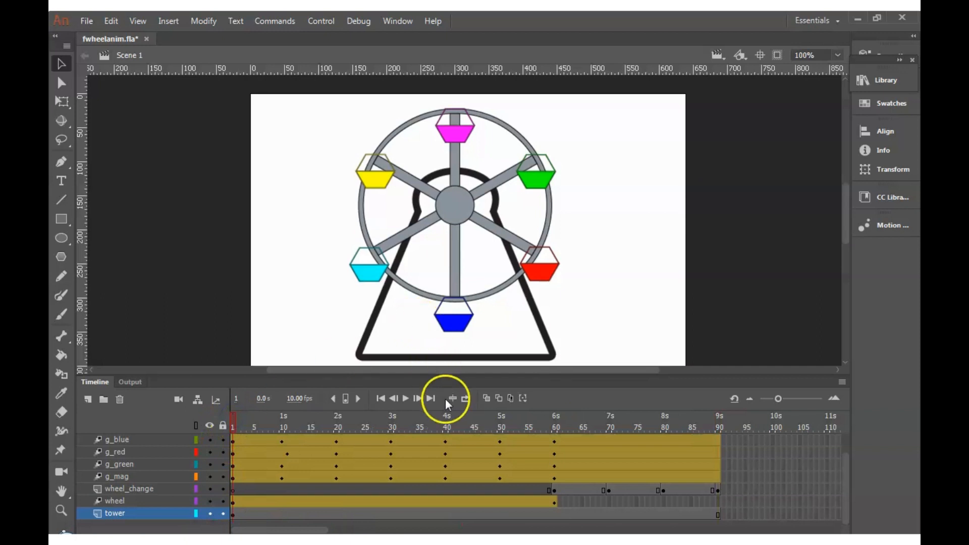
pyautogui.click(407, 397)
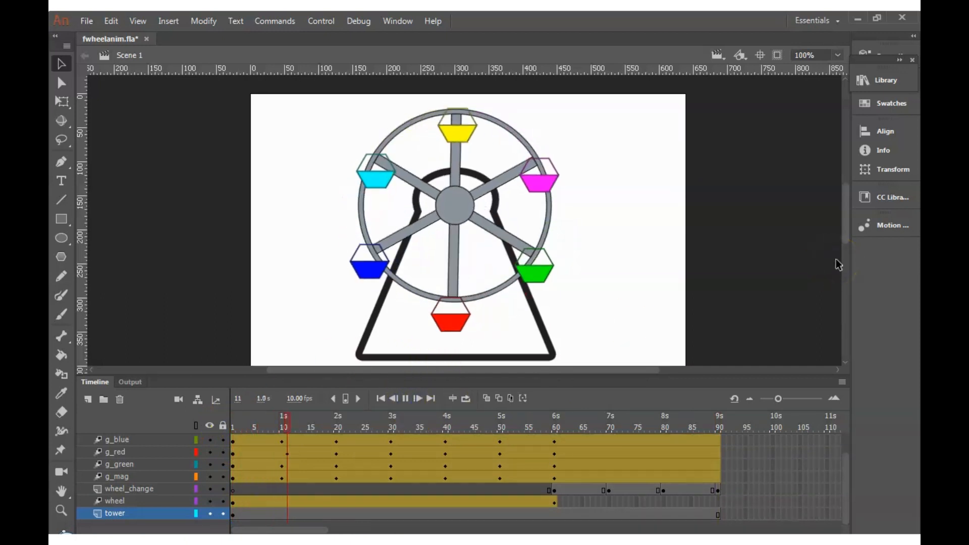